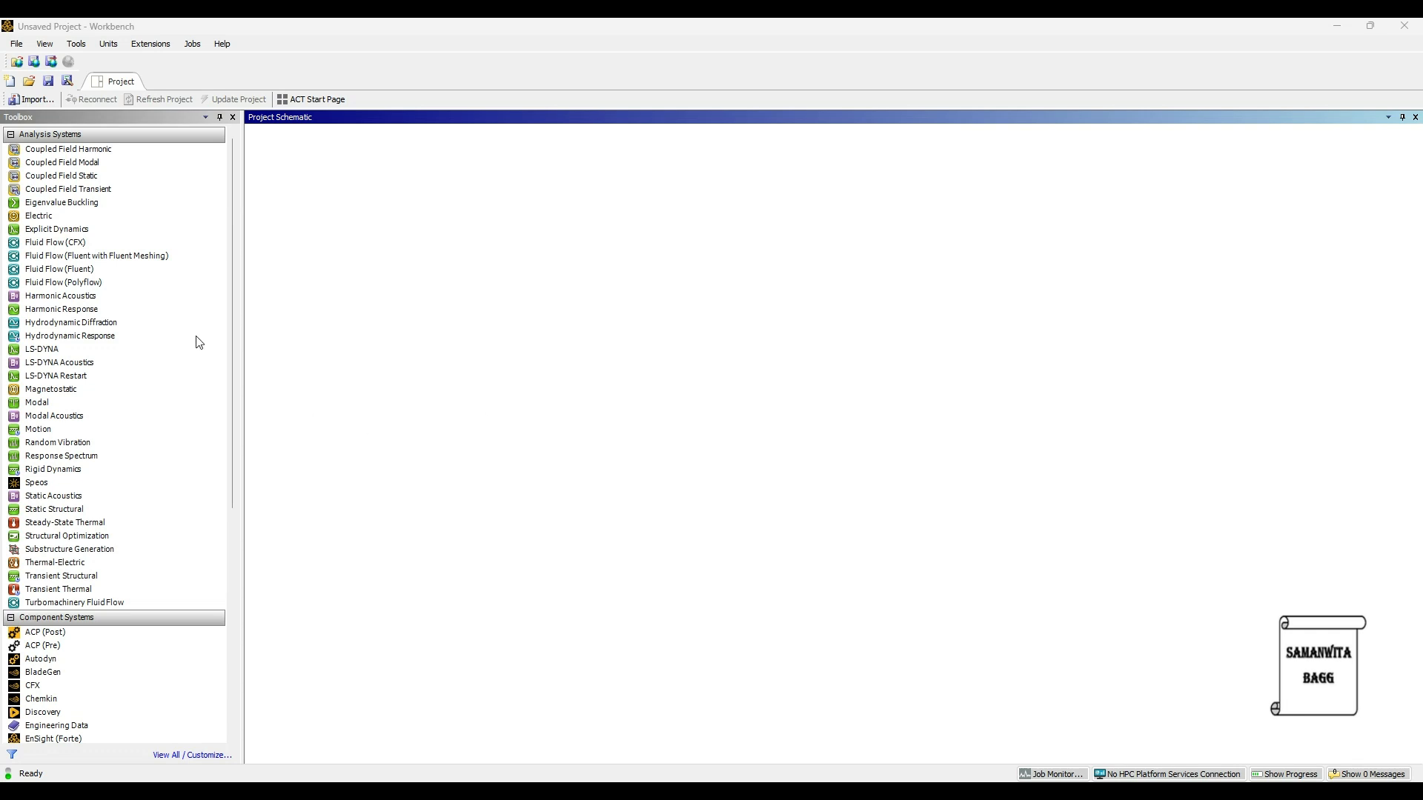
# Step: Add a Fluid Flow (Fluent) analysis system to the project schematic and import naca63412 airfoil.agdb as its geometry
pyautogui.click(93, 271)
pyautogui.click(529, 301)
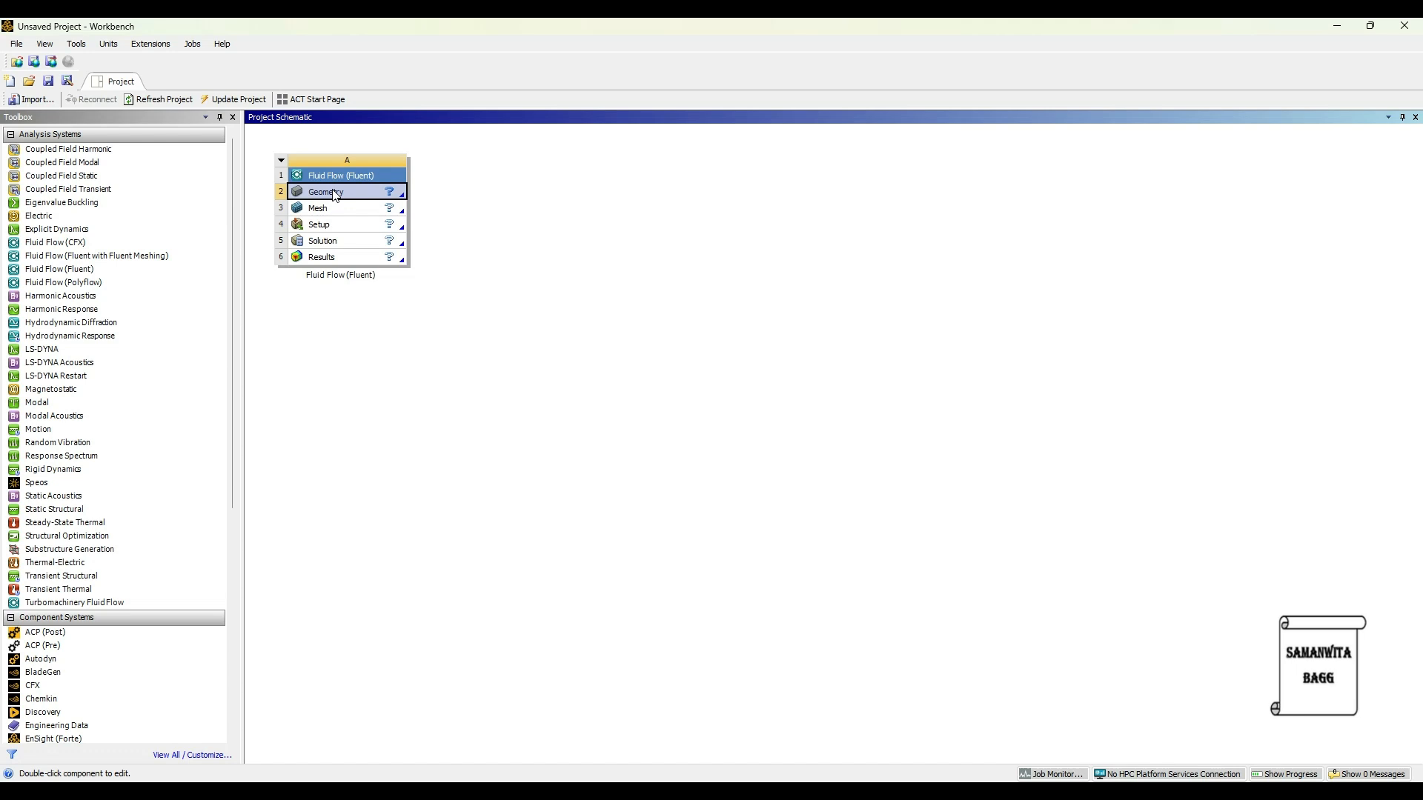
pyautogui.rightClick(436, 211)
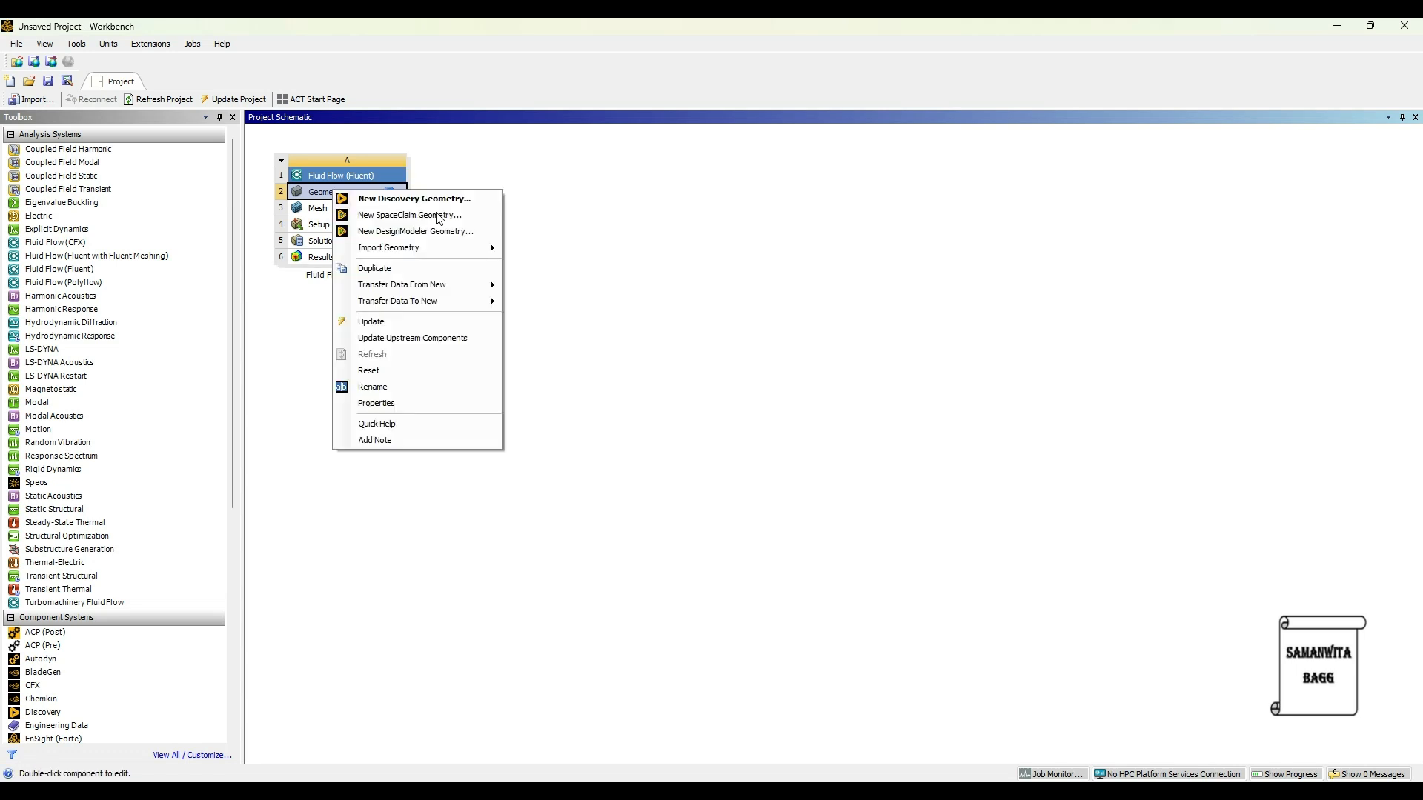
pyautogui.moveTo(442, 249)
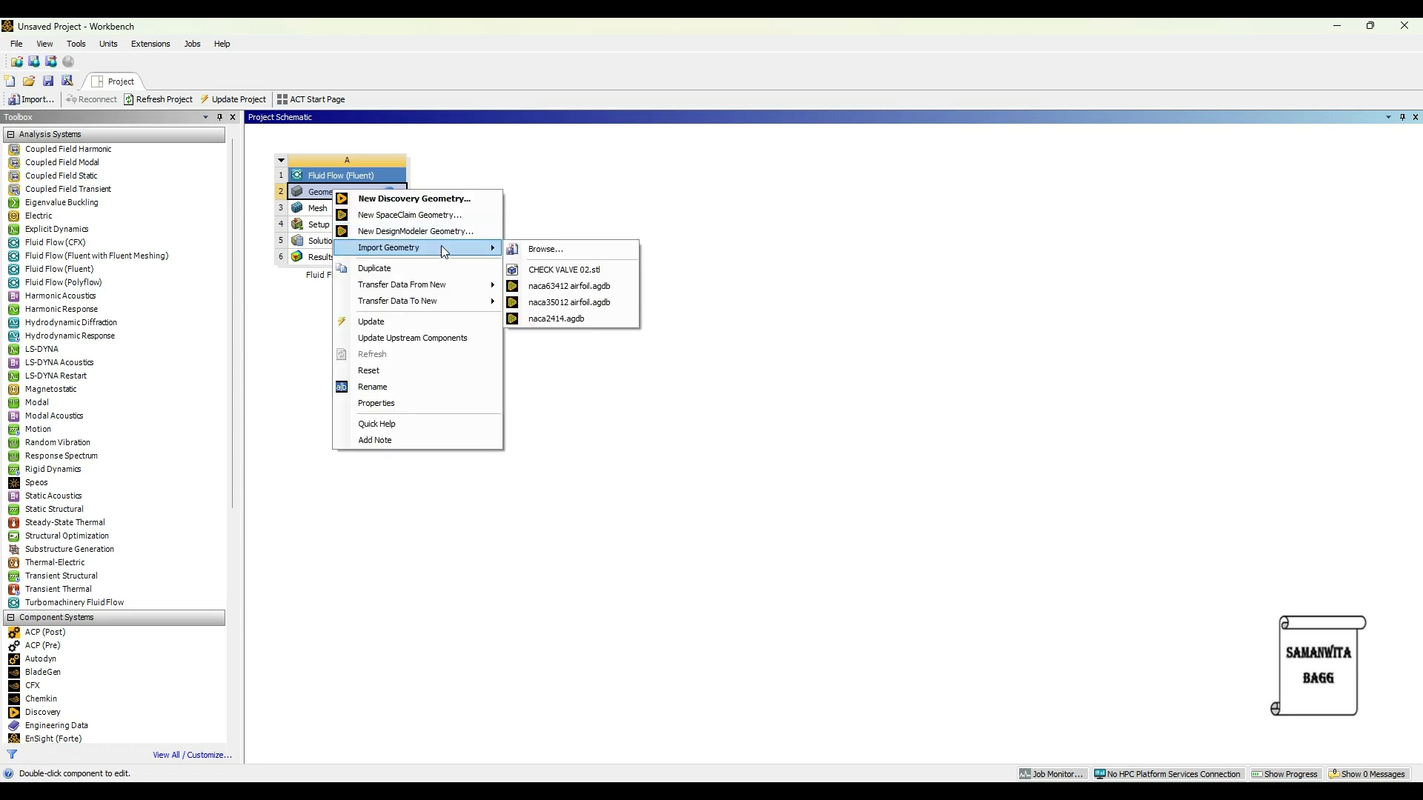
pyautogui.click(586, 291)
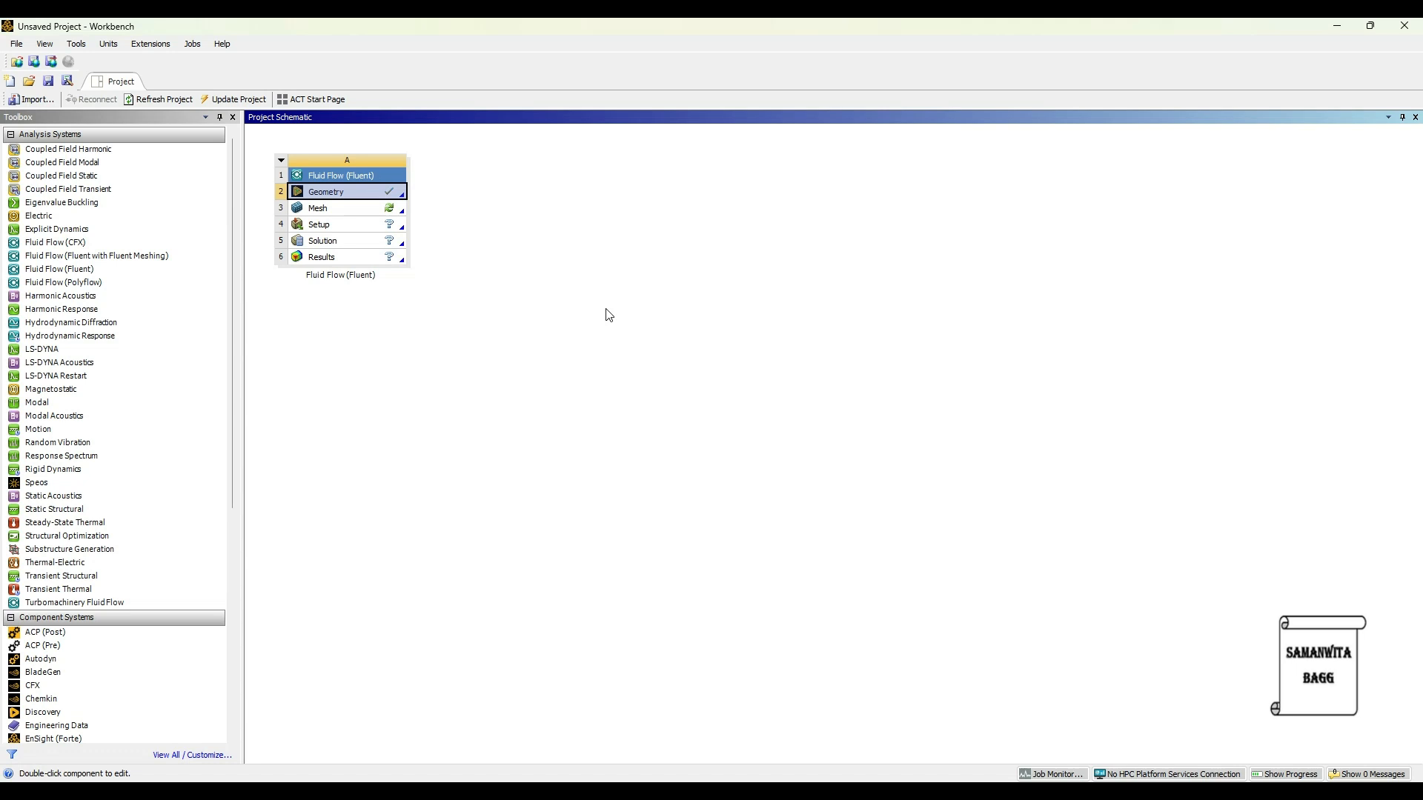
# Step: Open the imported geometry in DesignModeler and delete the Extrude1 feature from the airfoil
pyautogui.doubleClick(324, 194)
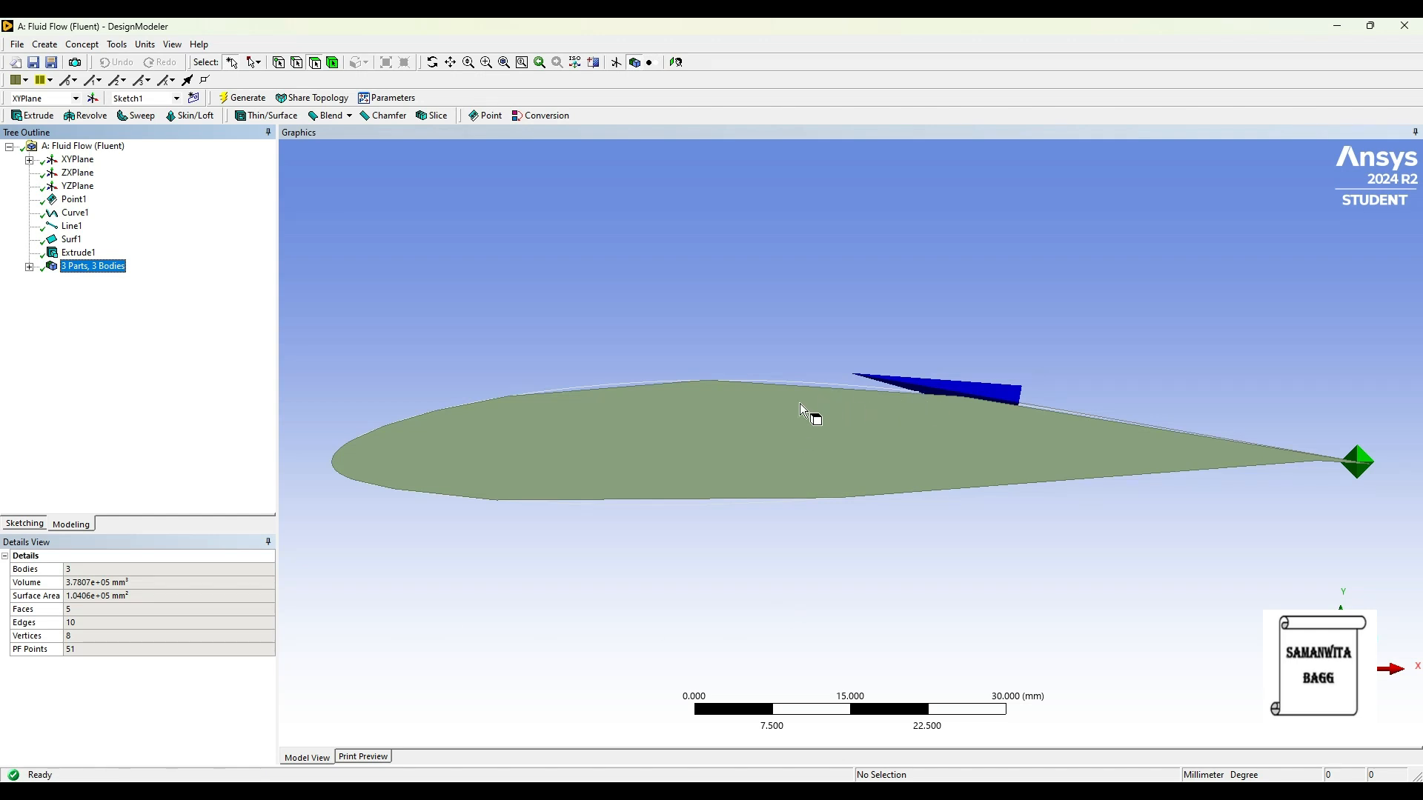
pyautogui.moveTo(798, 403); pyautogui.dragTo(652, 575, button='middle')
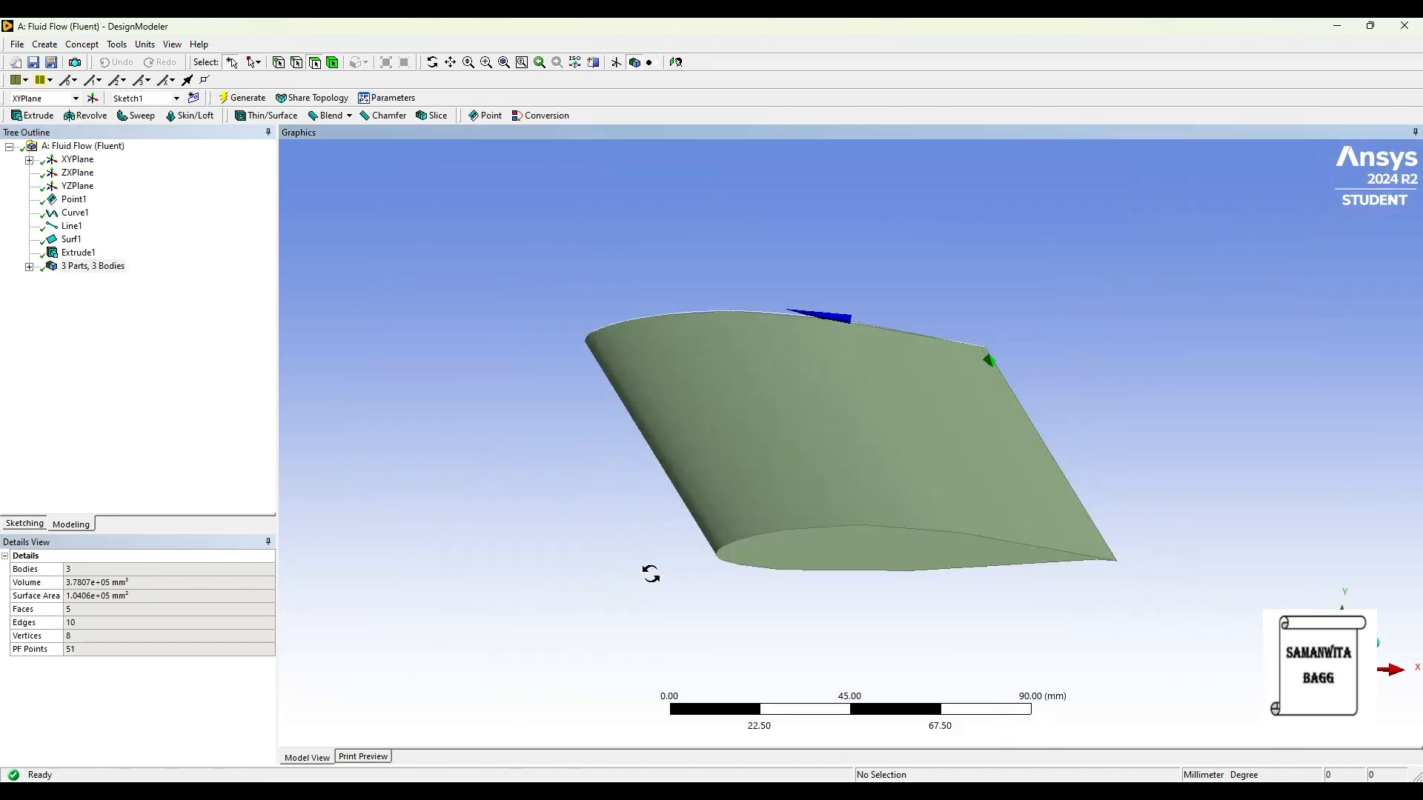
pyautogui.click(77, 253)
pyautogui.rightClick(136, 267)
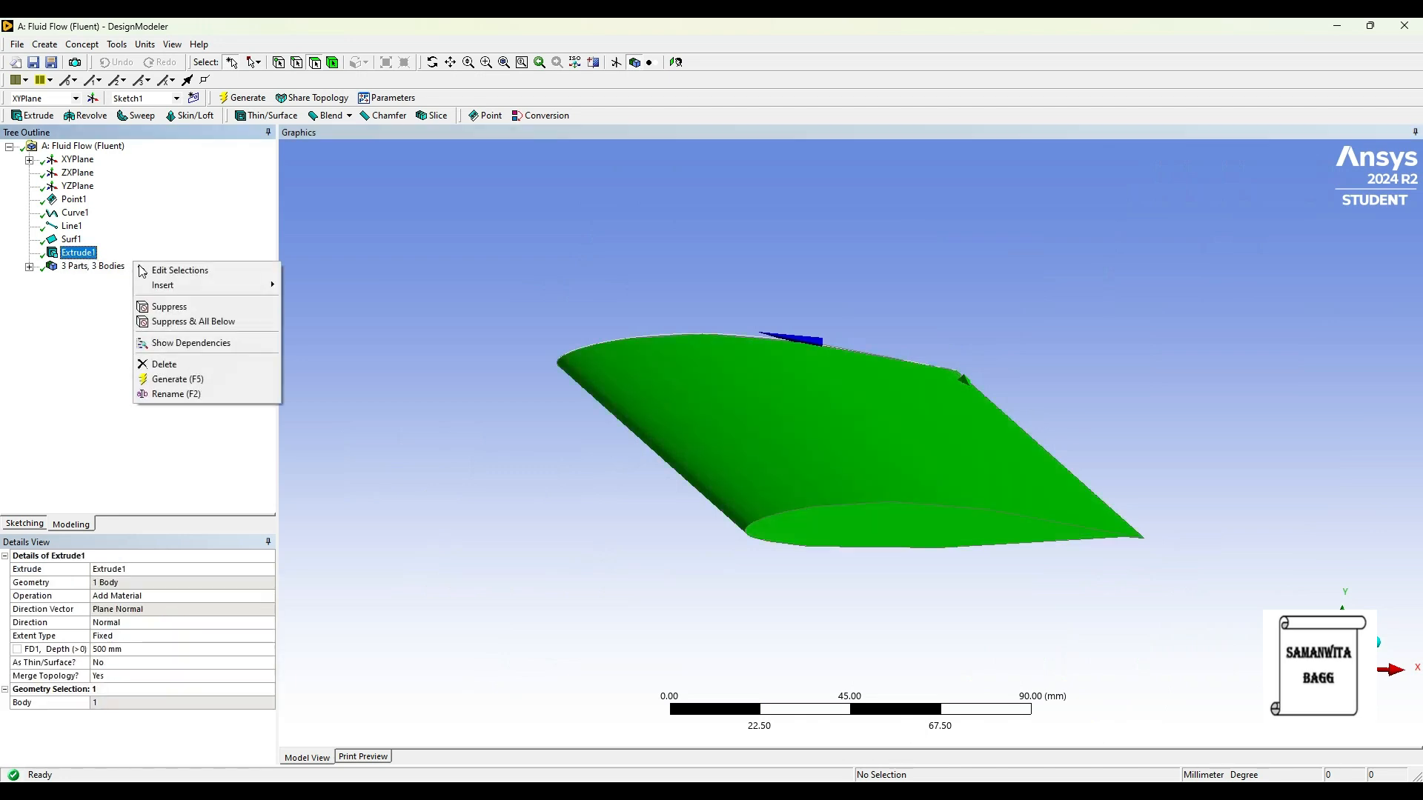
pyautogui.click(186, 368)
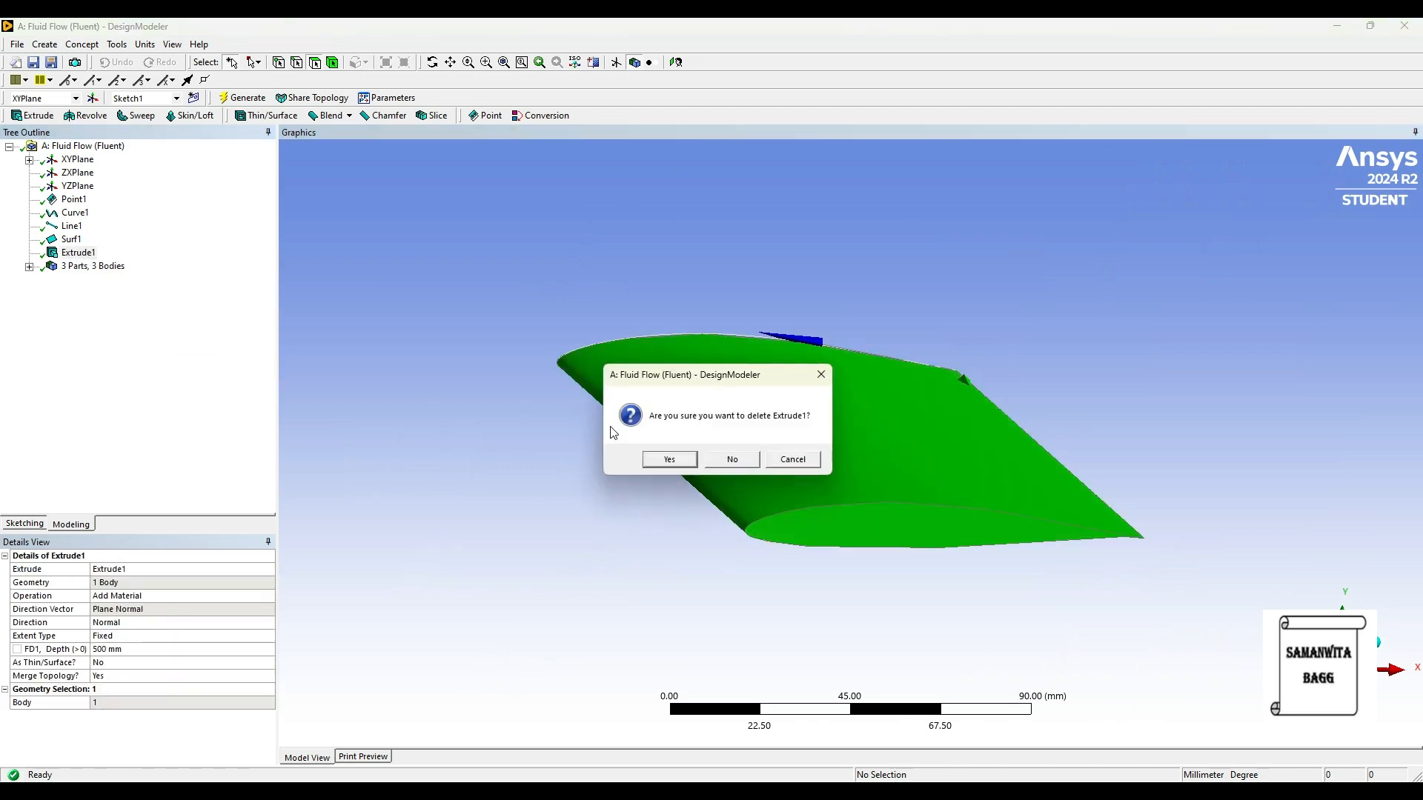
pyautogui.click(653, 460)
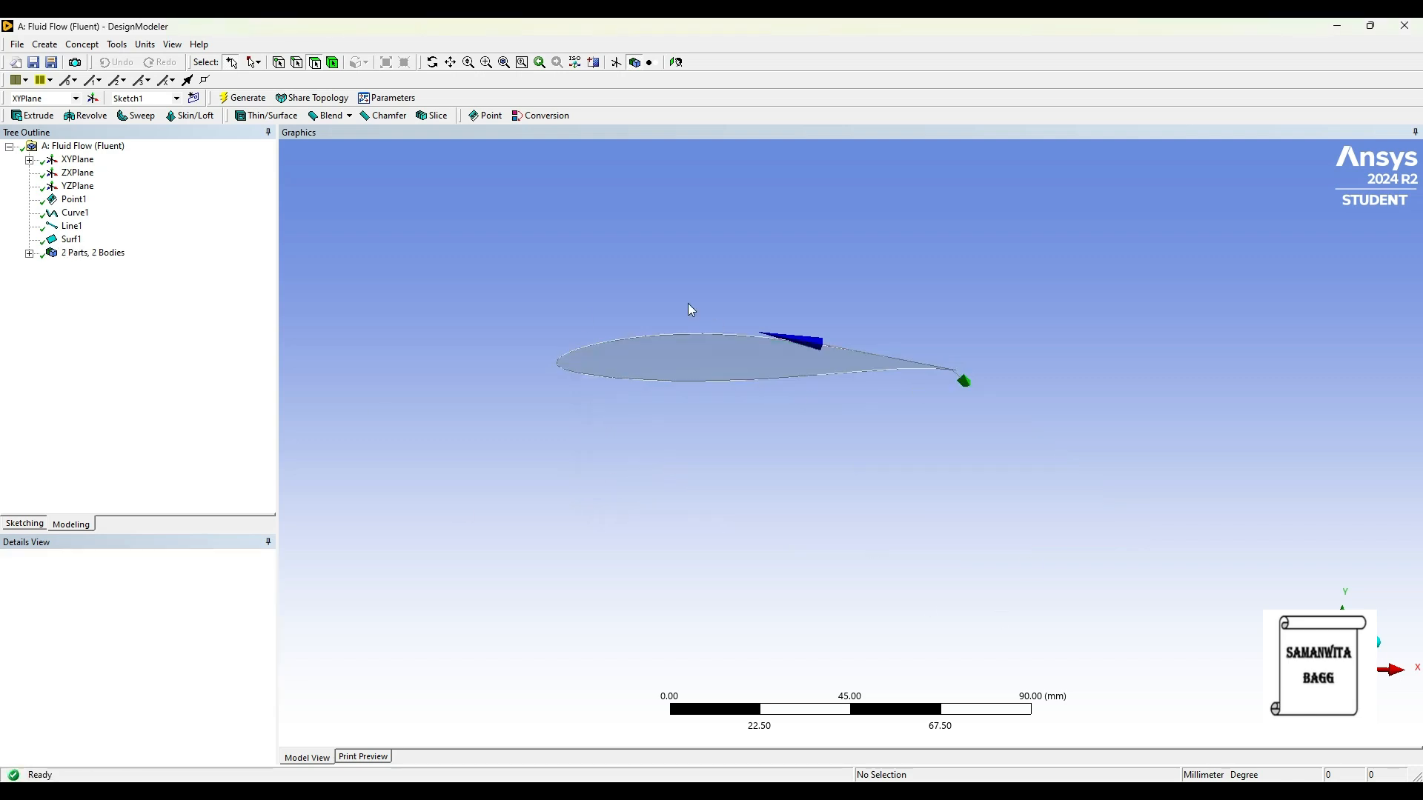
# Step: Create a new sketch on XYPlane and draw a rectangle about 132 mm by 60 mm around the airfoil
pyautogui.click(675, 64)
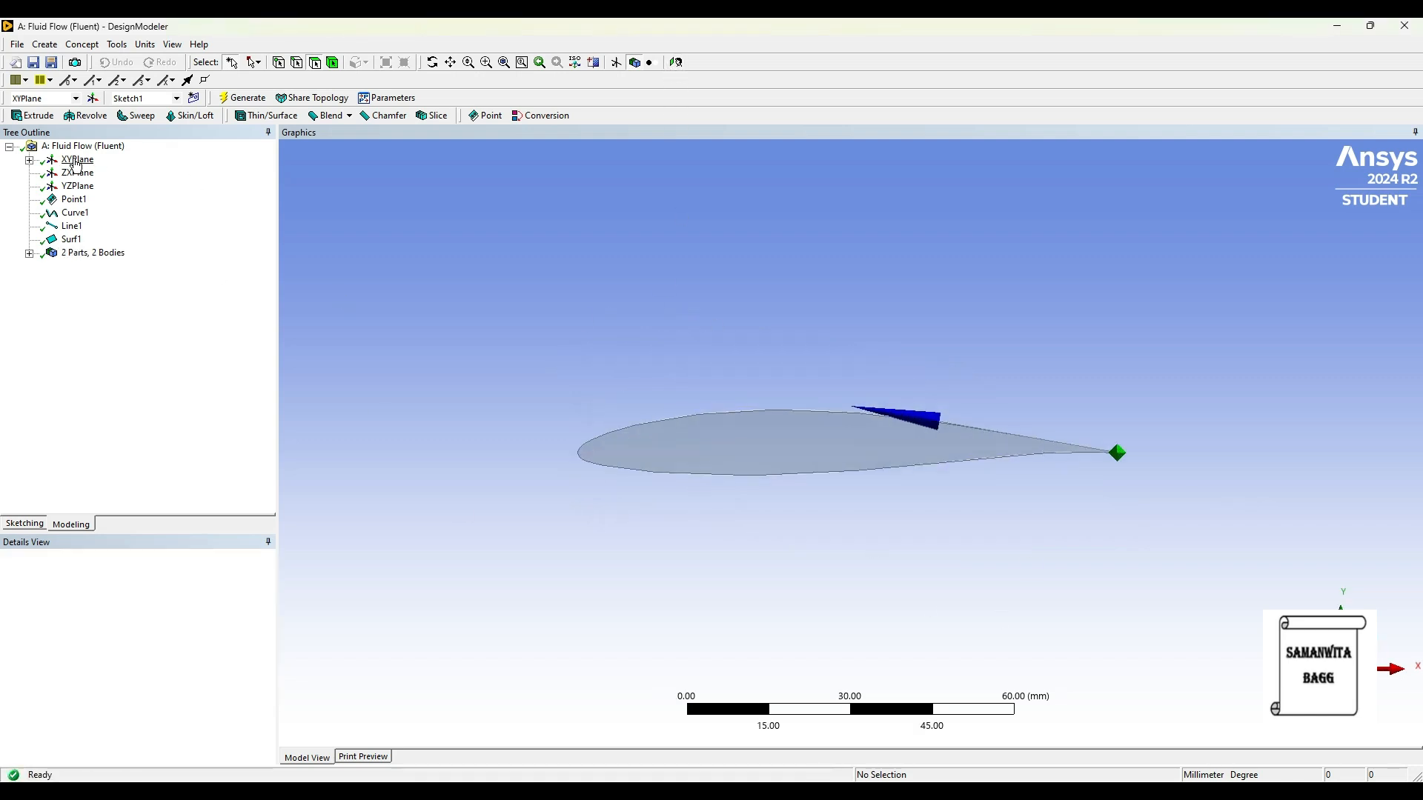
pyautogui.click(76, 161)
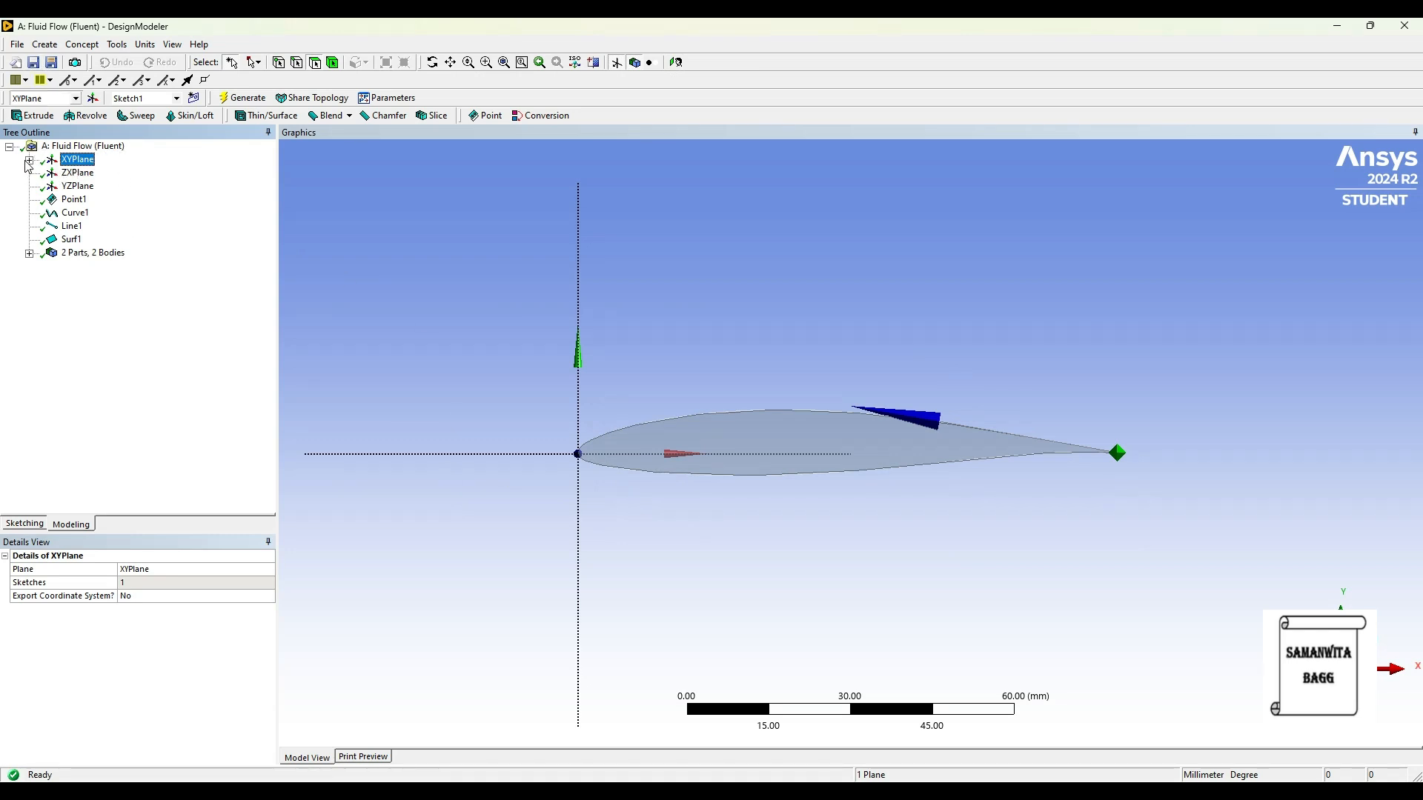
pyautogui.click(195, 101)
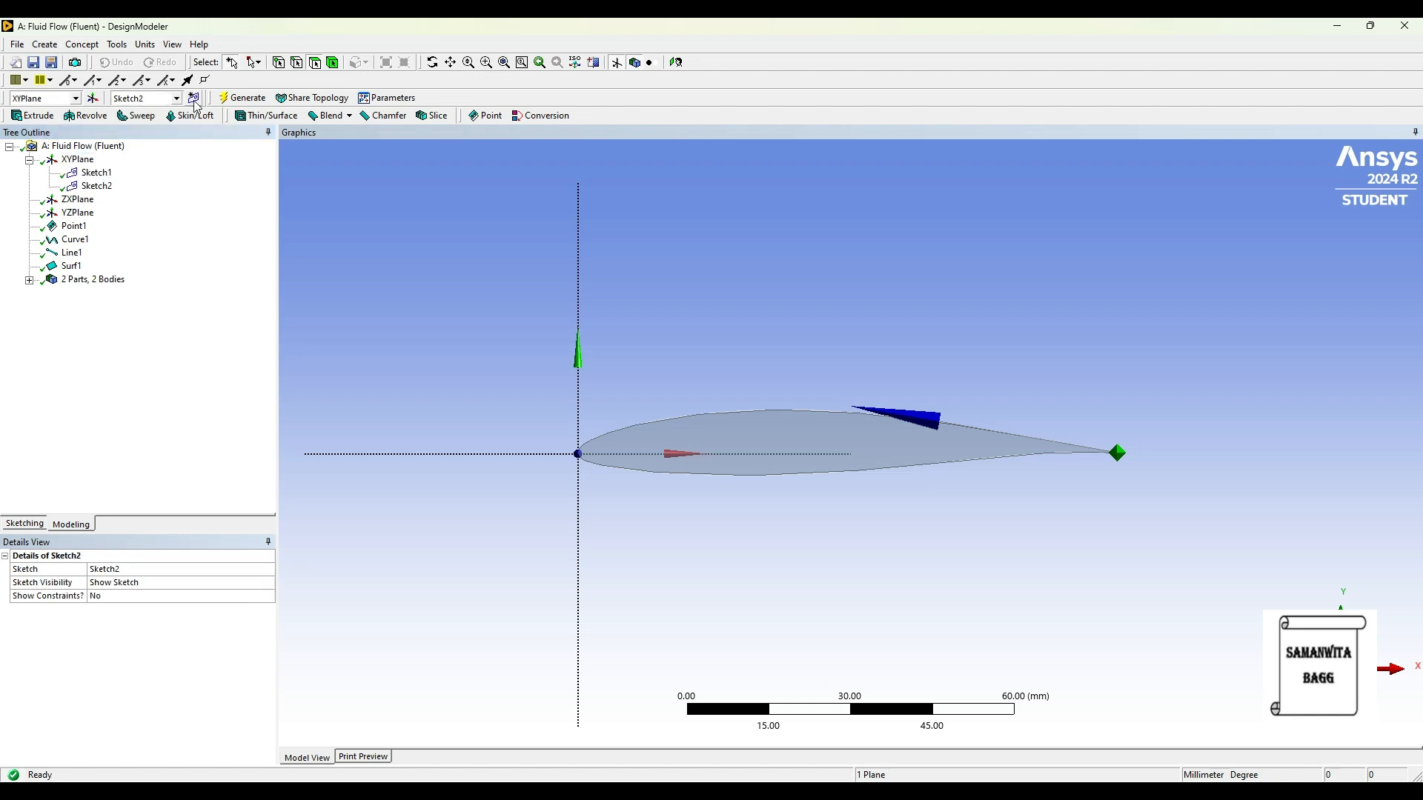
pyautogui.click(25, 524)
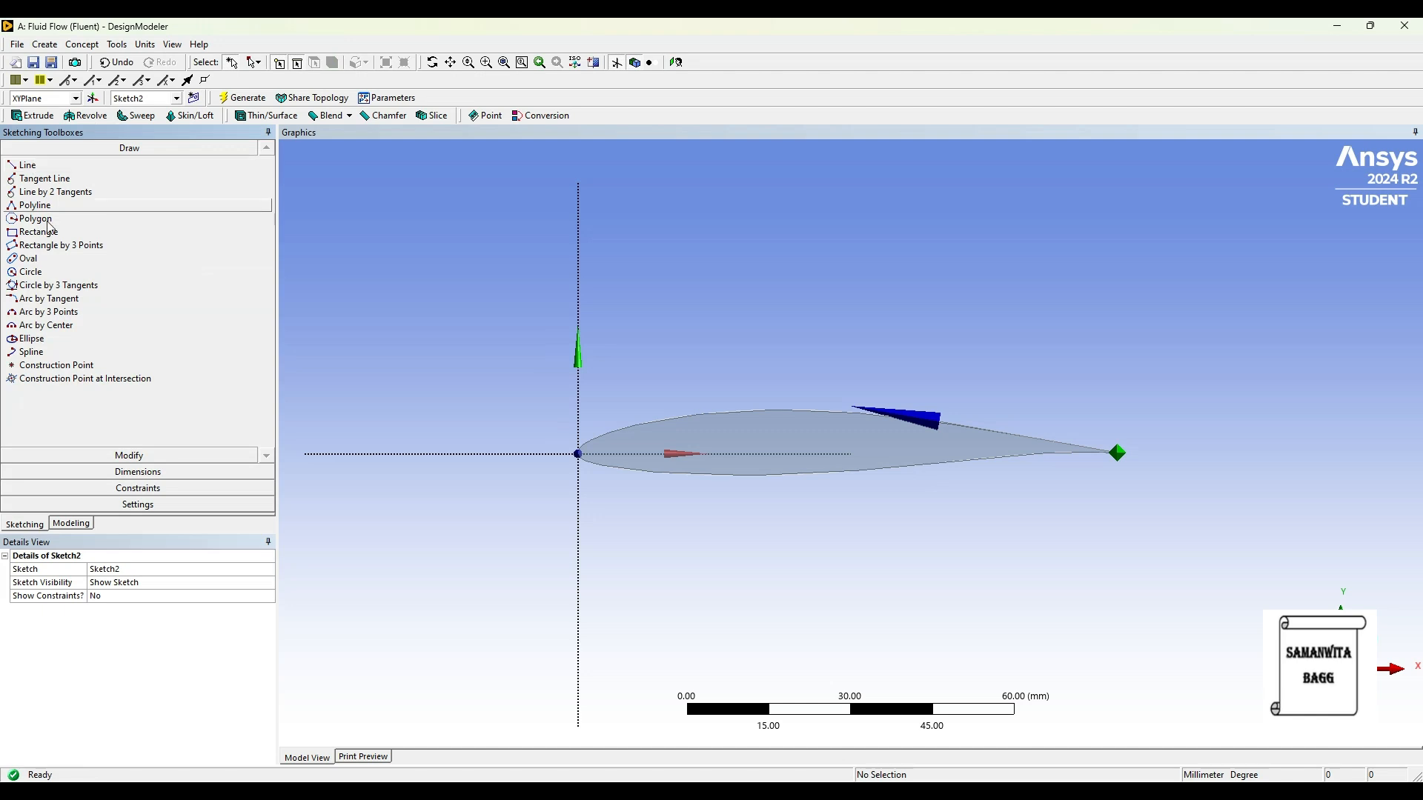
pyautogui.click(58, 237)
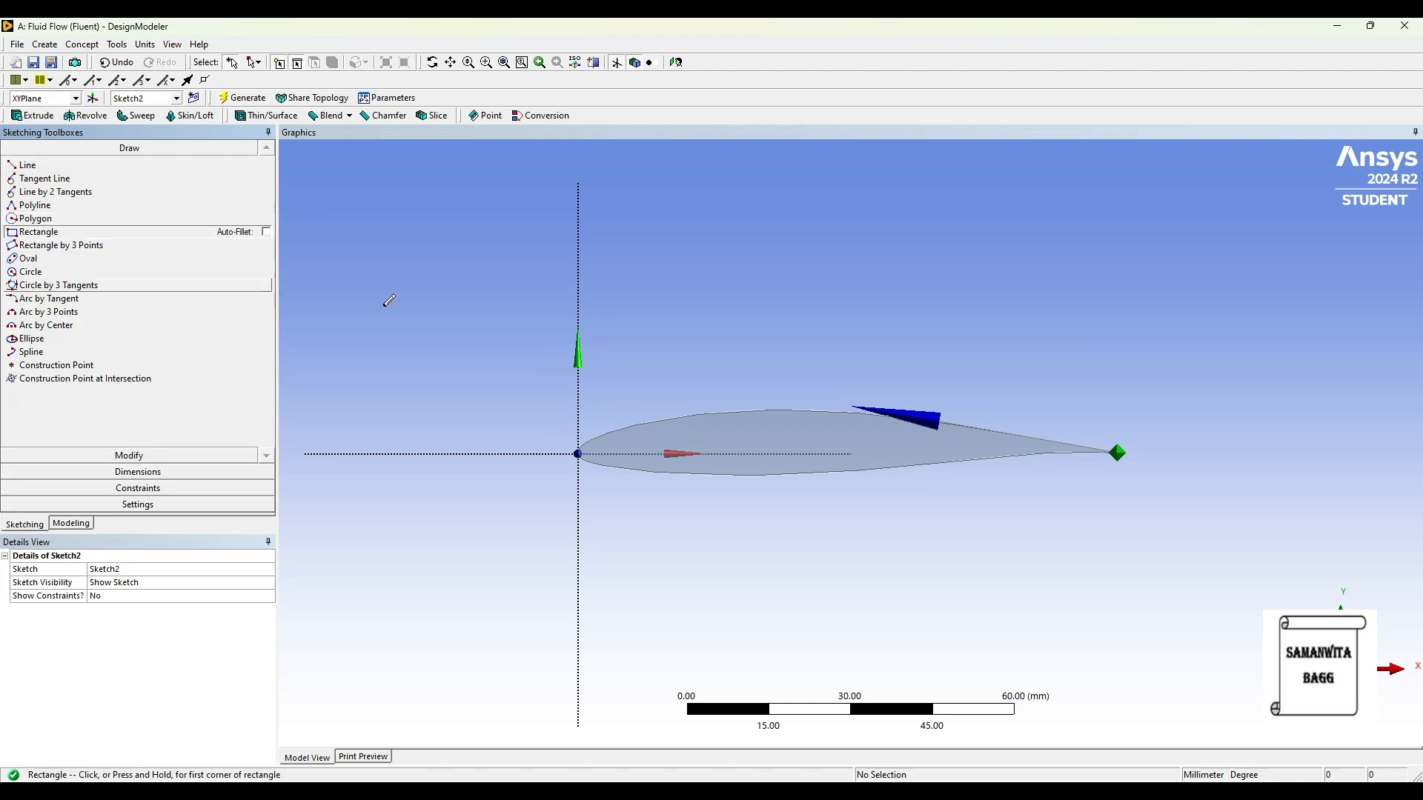
pyautogui.click(486, 273)
pyautogui.click(1205, 602)
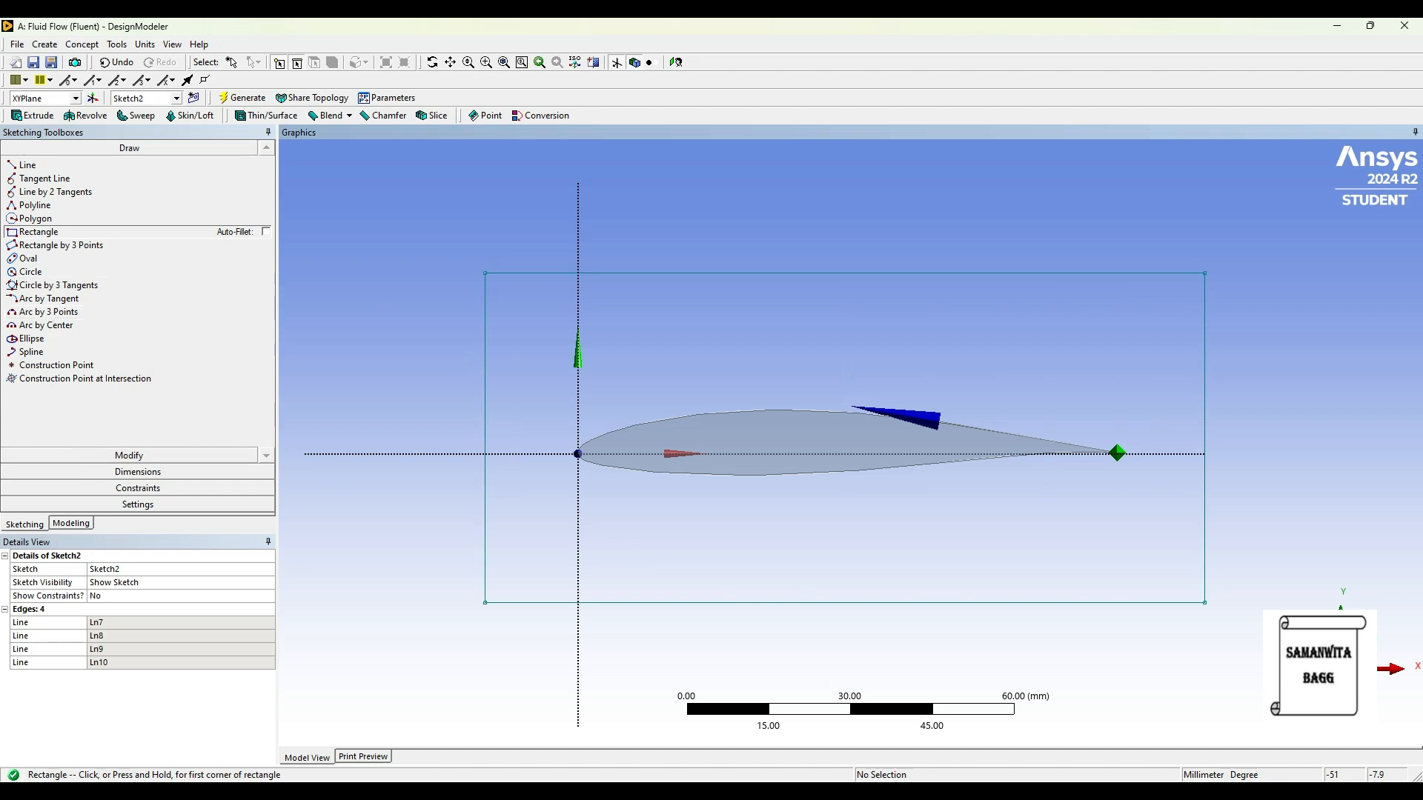
# Step: Add general dimensions for the horizontal width and vertical height of the rectangle around the airfoil
pyautogui.click(143, 478)
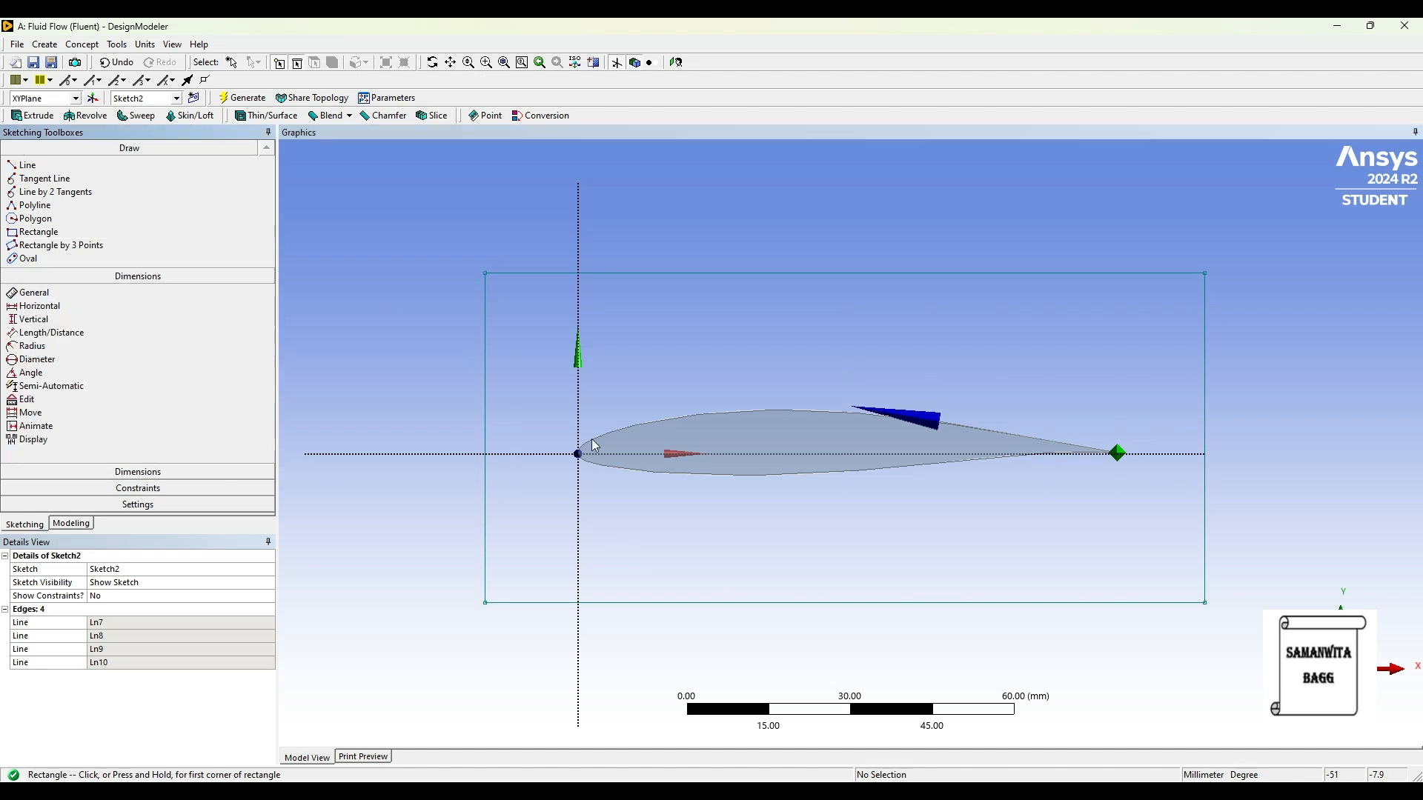
pyautogui.click(745, 273)
pyautogui.click(752, 244)
pyautogui.click(486, 368)
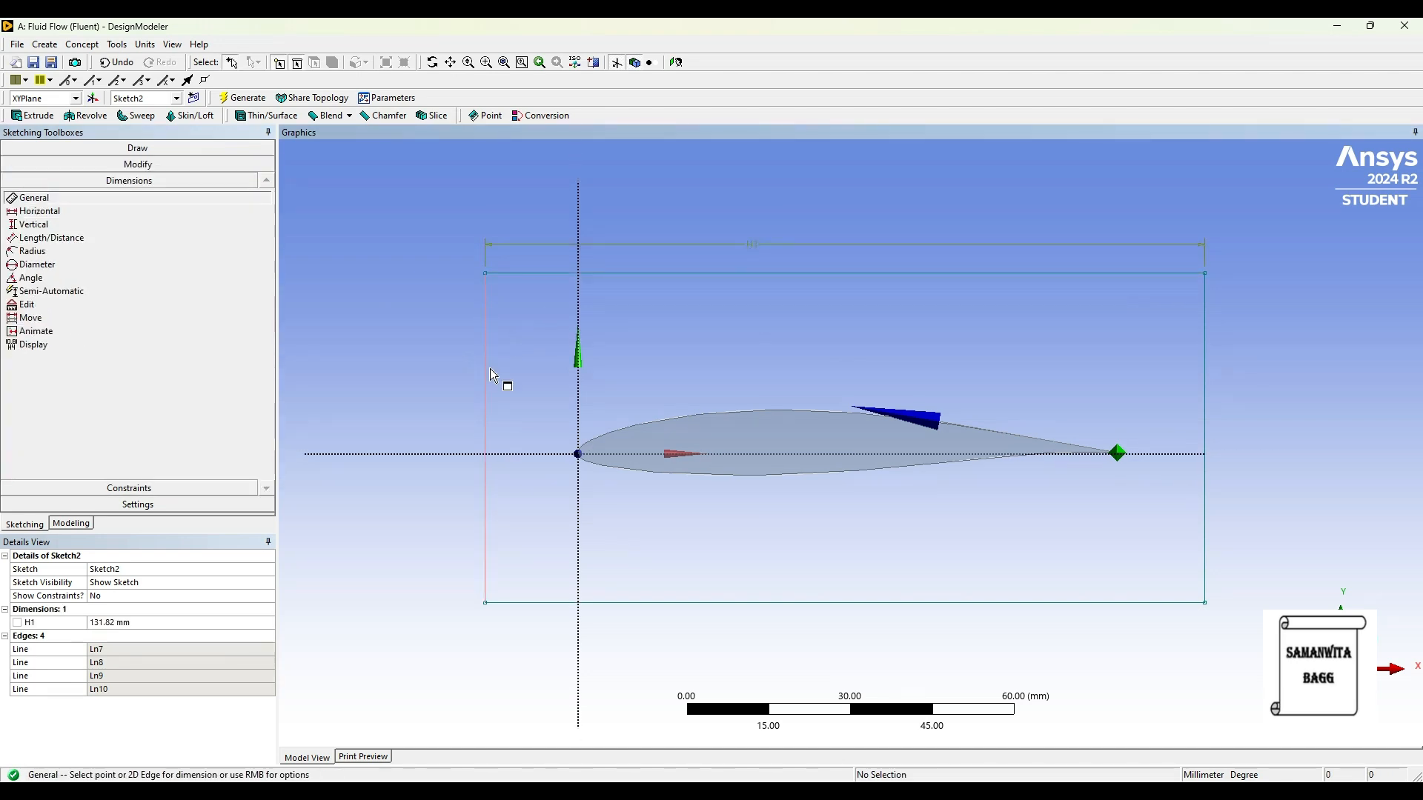
pyautogui.click(399, 368)
# Step: Set the rectangle's width to 200 mm and its height to 100 mm
pyautogui.click(126, 622)
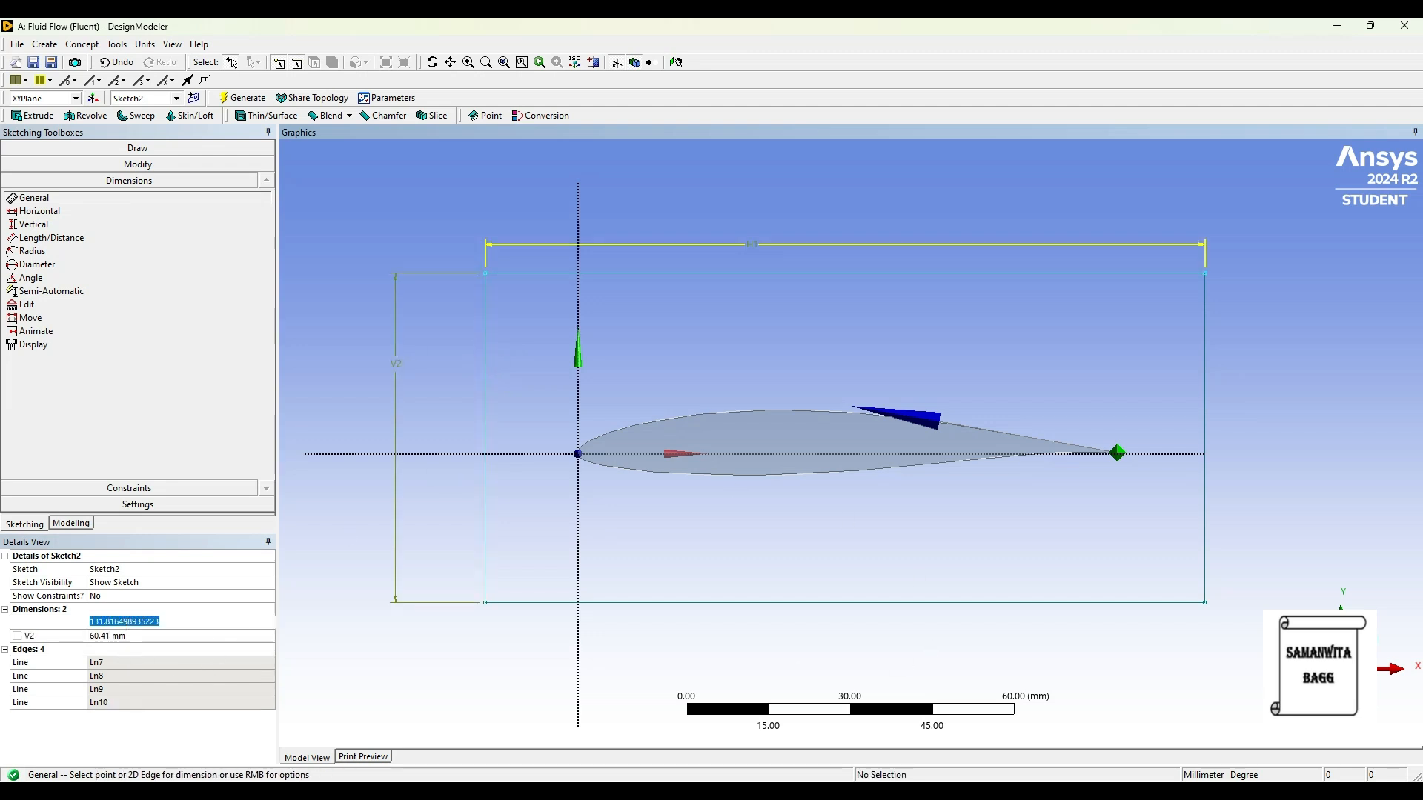
pyautogui.write('200')
pyautogui.press('Return')
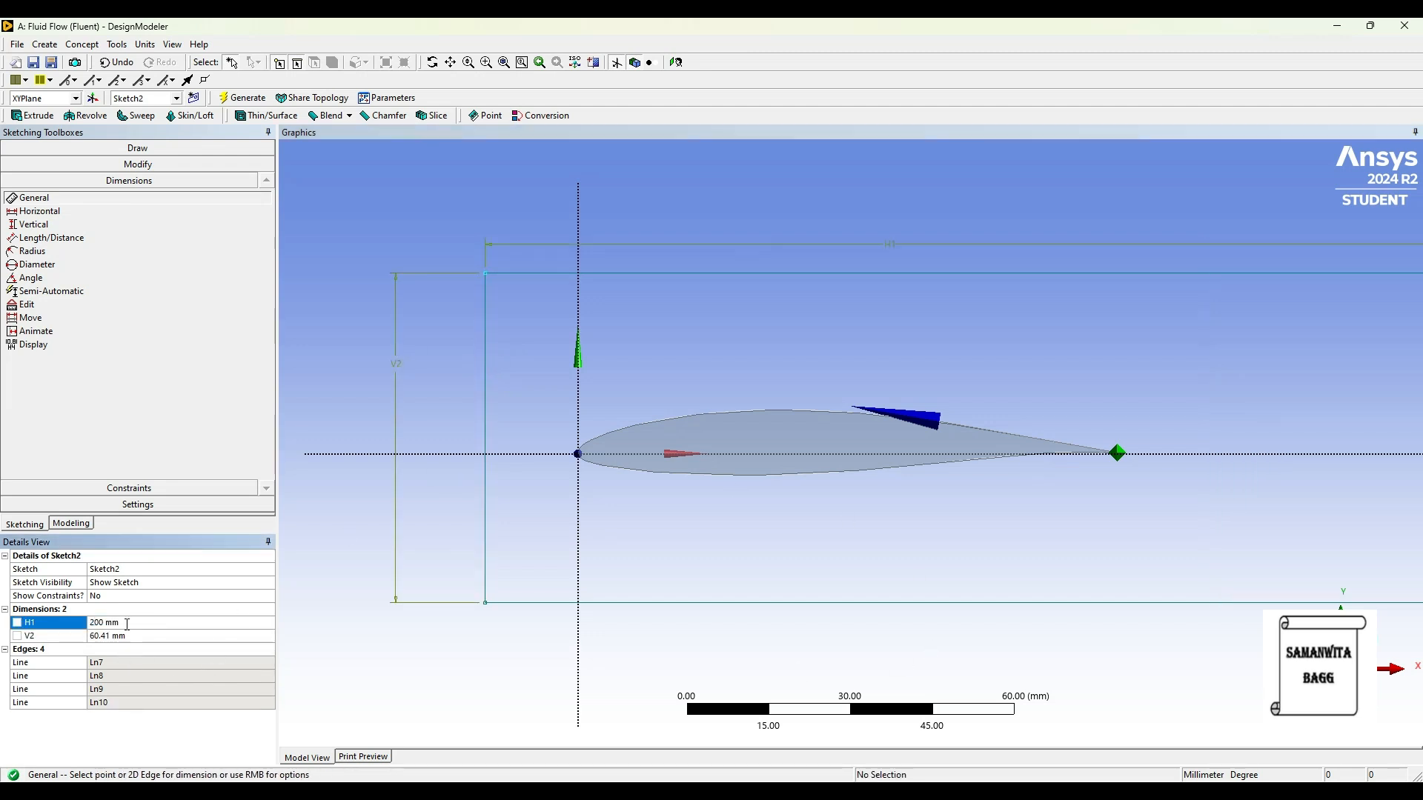
pyautogui.click(115, 636)
pyautogui.write('100')
pyautogui.press('Return')
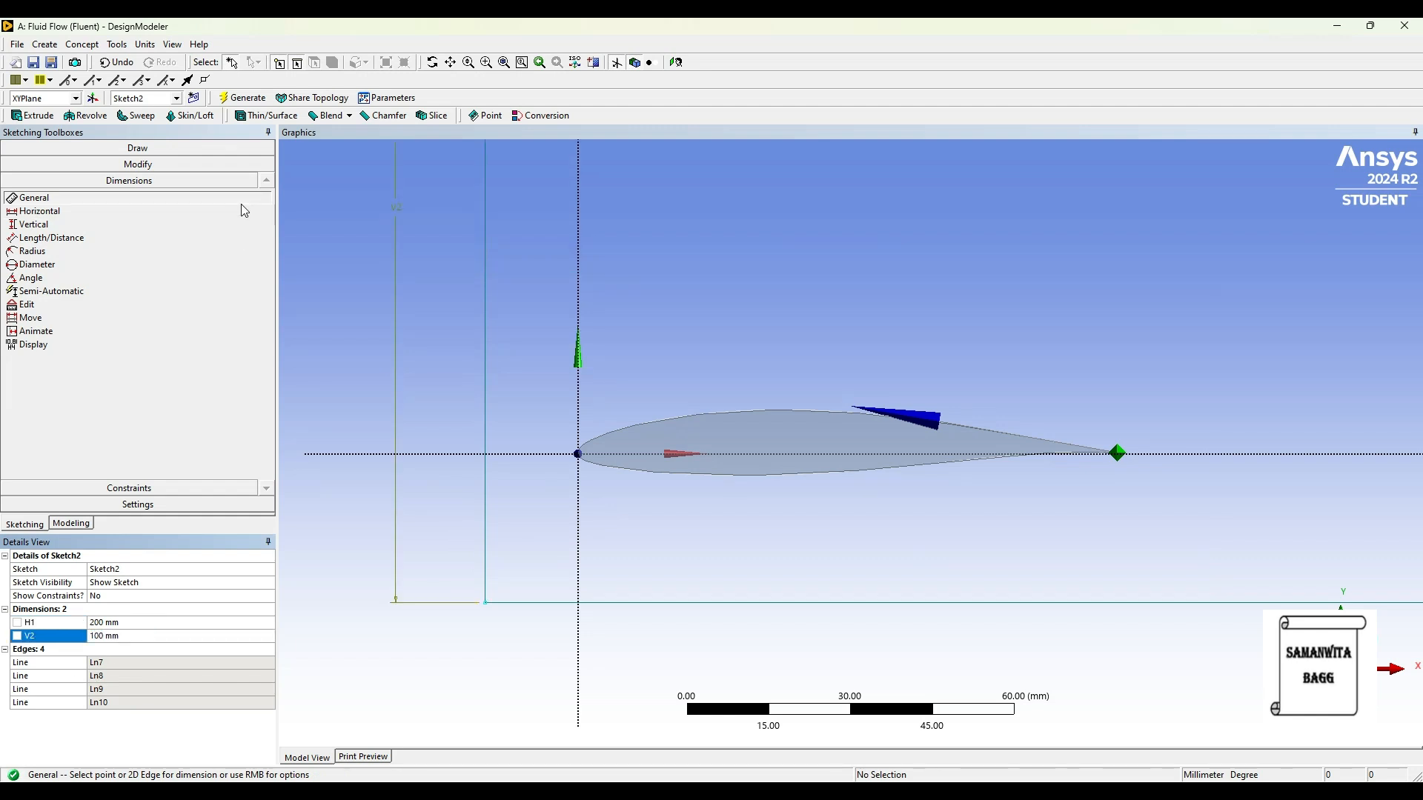
# Step: Dimension the distances from the rectangle's left edge to the Y axis and from its bottom edge to the X axis
pyautogui.click(578, 401)
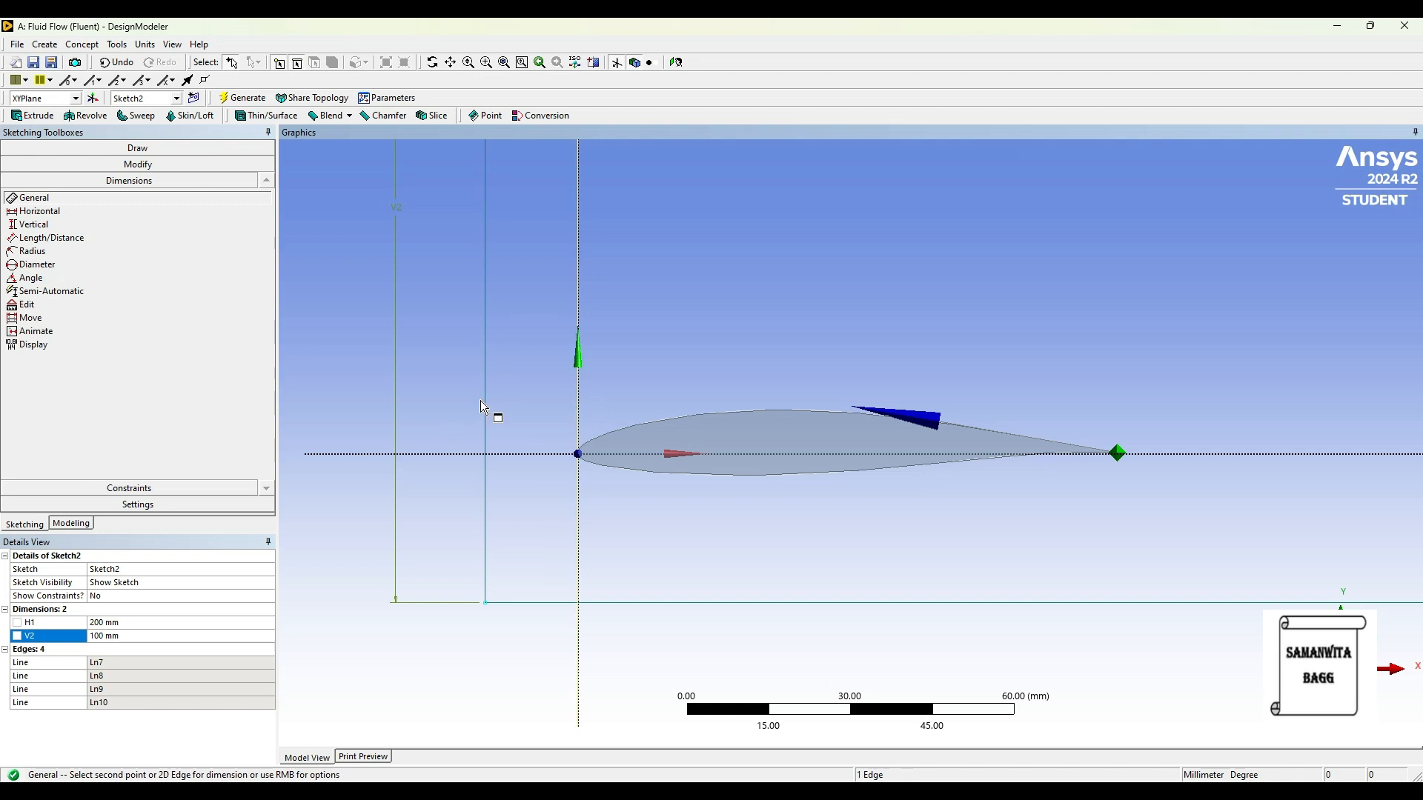
pyautogui.click(483, 402)
pyautogui.click(508, 650)
pyautogui.click(524, 455)
pyautogui.click(514, 601)
pyautogui.click(447, 541)
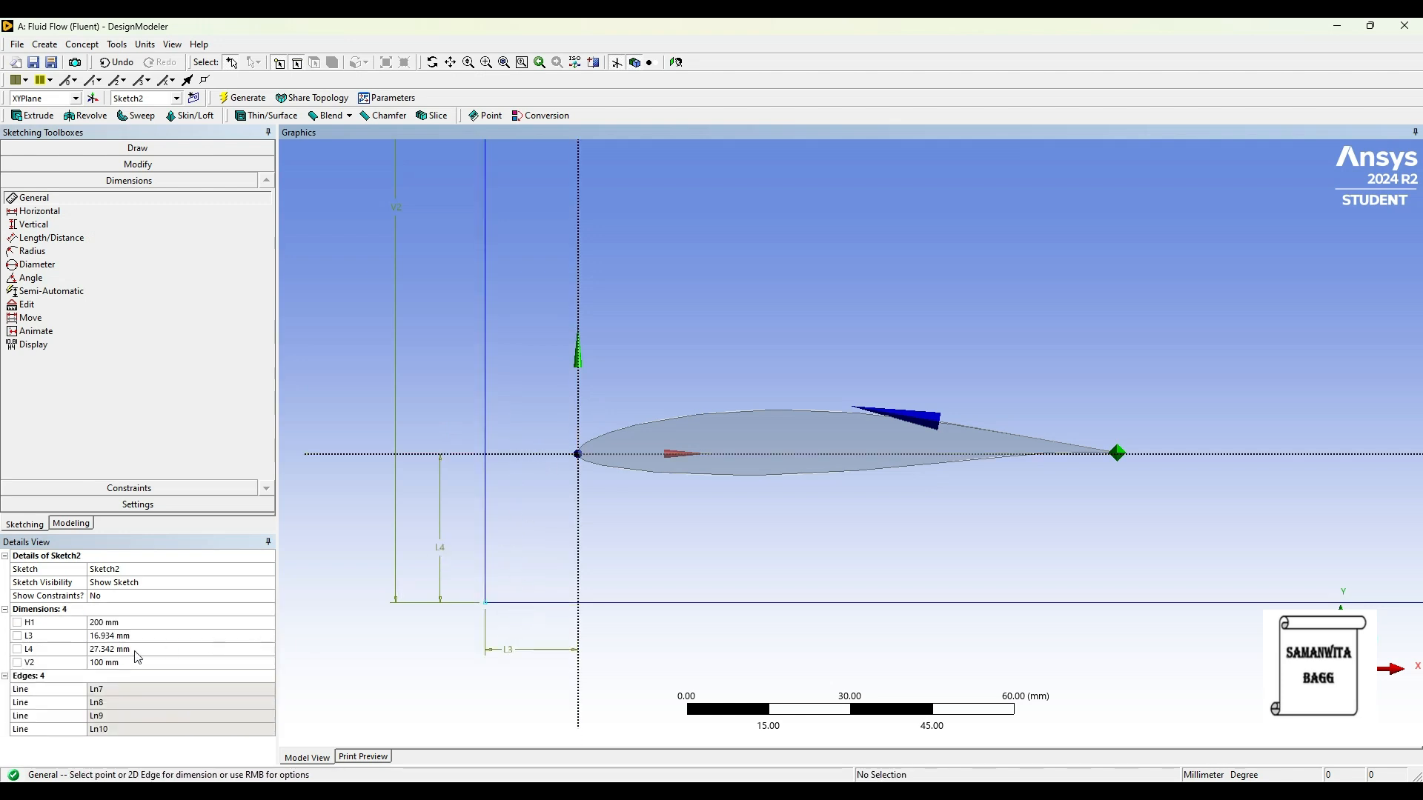
# Step: Set the rectangle's left-edge and bottom-edge distances from the axes to 50 mm each
pyautogui.click(115, 636)
pyautogui.write('50')
pyautogui.press('Return')
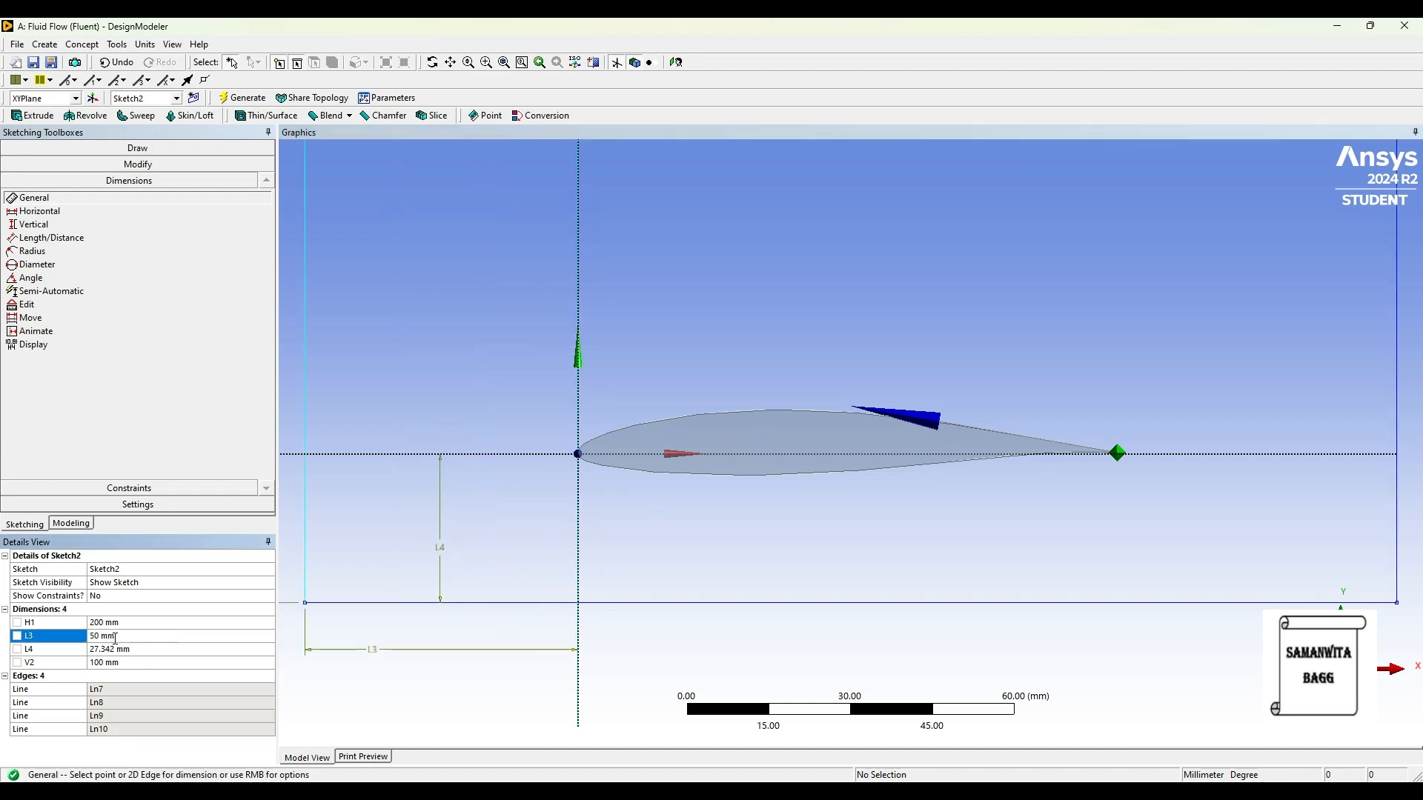
pyautogui.click(115, 649)
pyautogui.write('50')
pyautogui.press('Return')
pyautogui.scroll(-2, 621, 358)
pyautogui.scroll(-2, 687, 361)
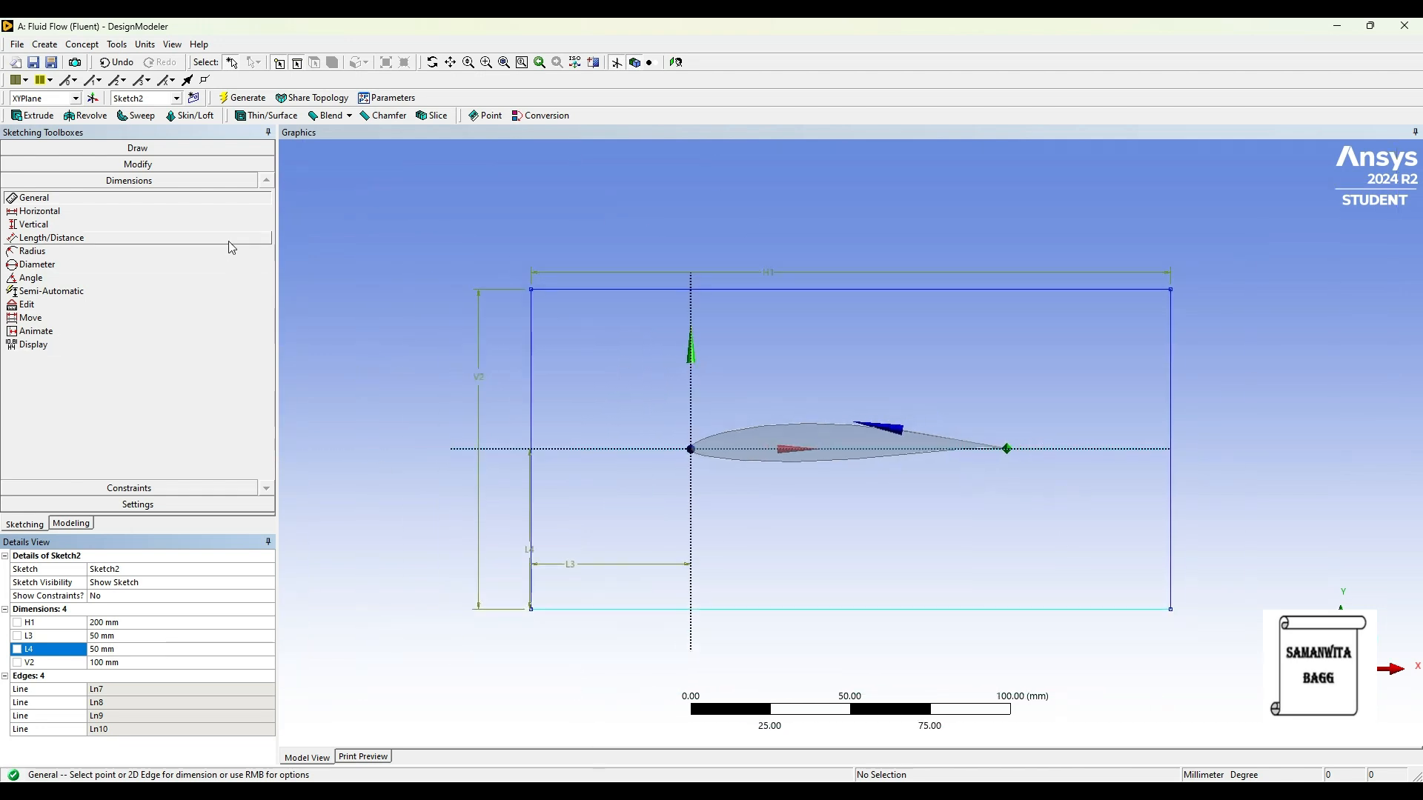
# Step: Generate a surface from the rectangle sketch using Surfaces From Sketches with the operation set to Add Frozen
pyautogui.click(71, 523)
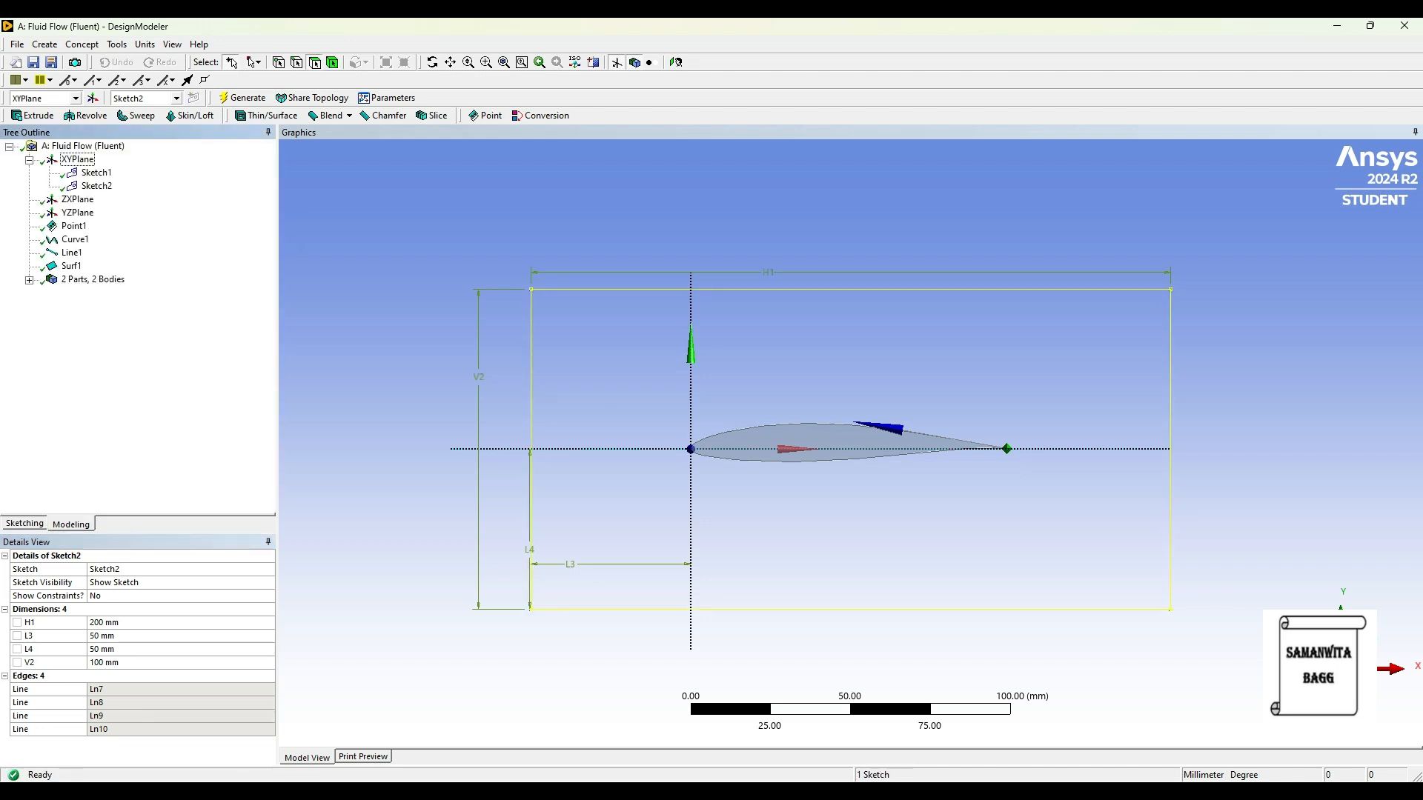
pyautogui.click(83, 44)
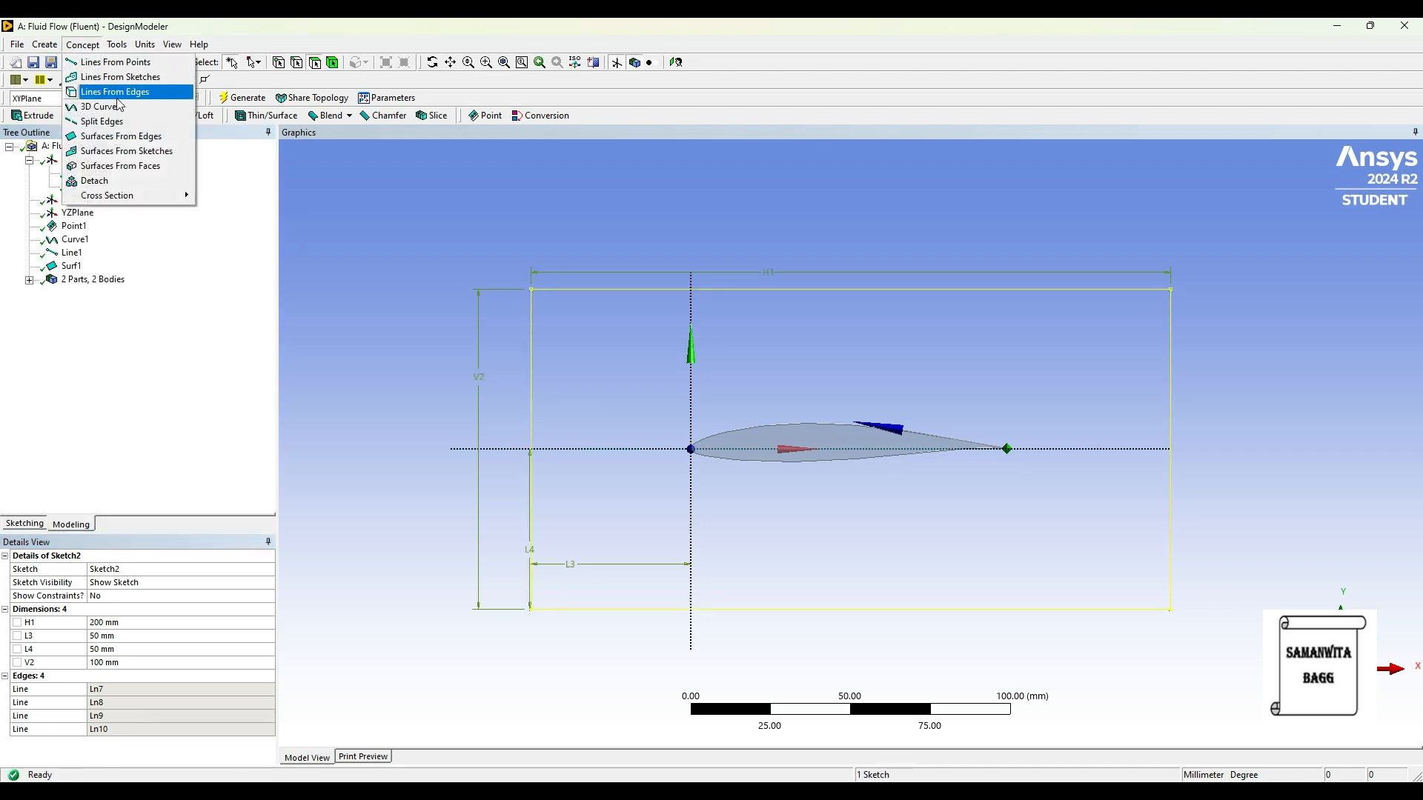
pyautogui.click(123, 151)
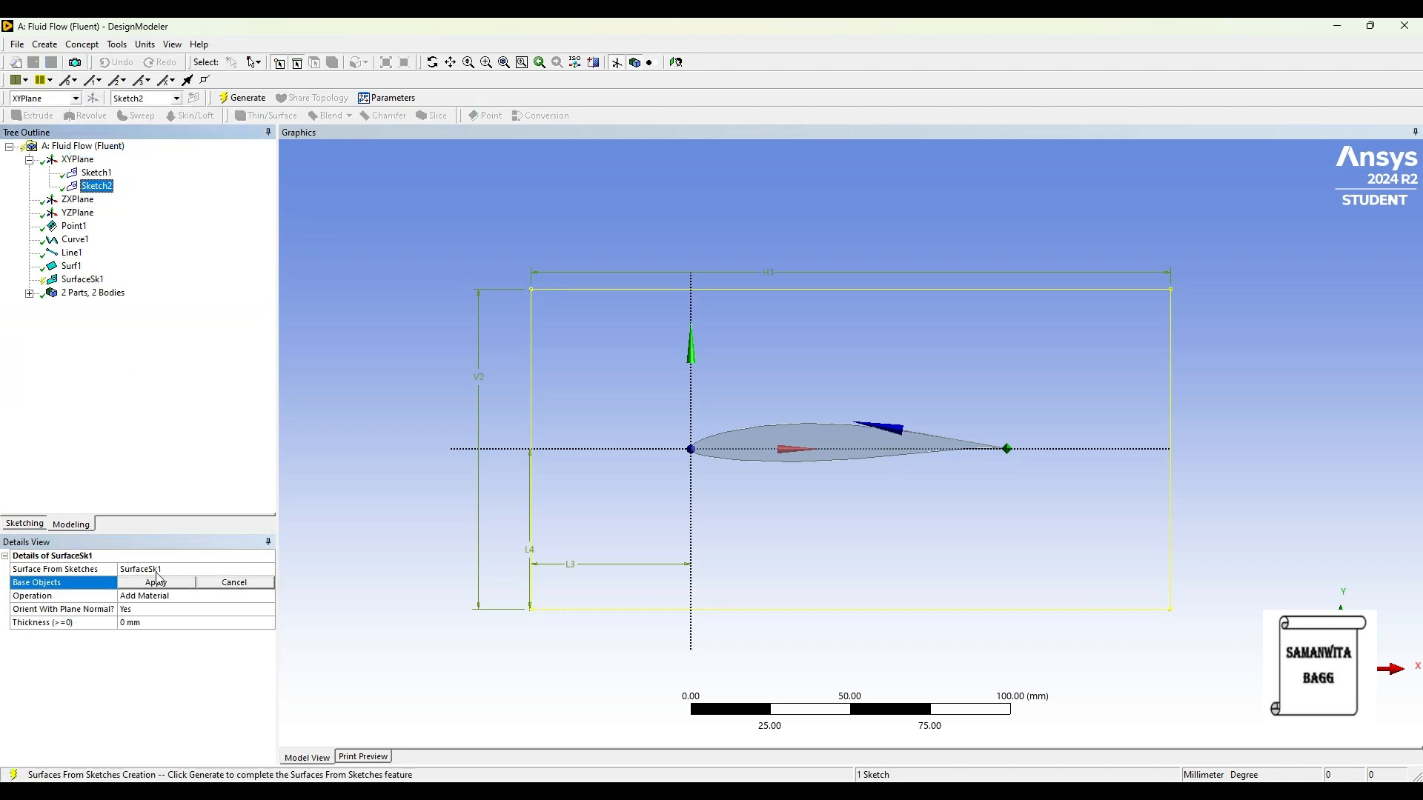
pyautogui.click(156, 582)
pyautogui.click(146, 598)
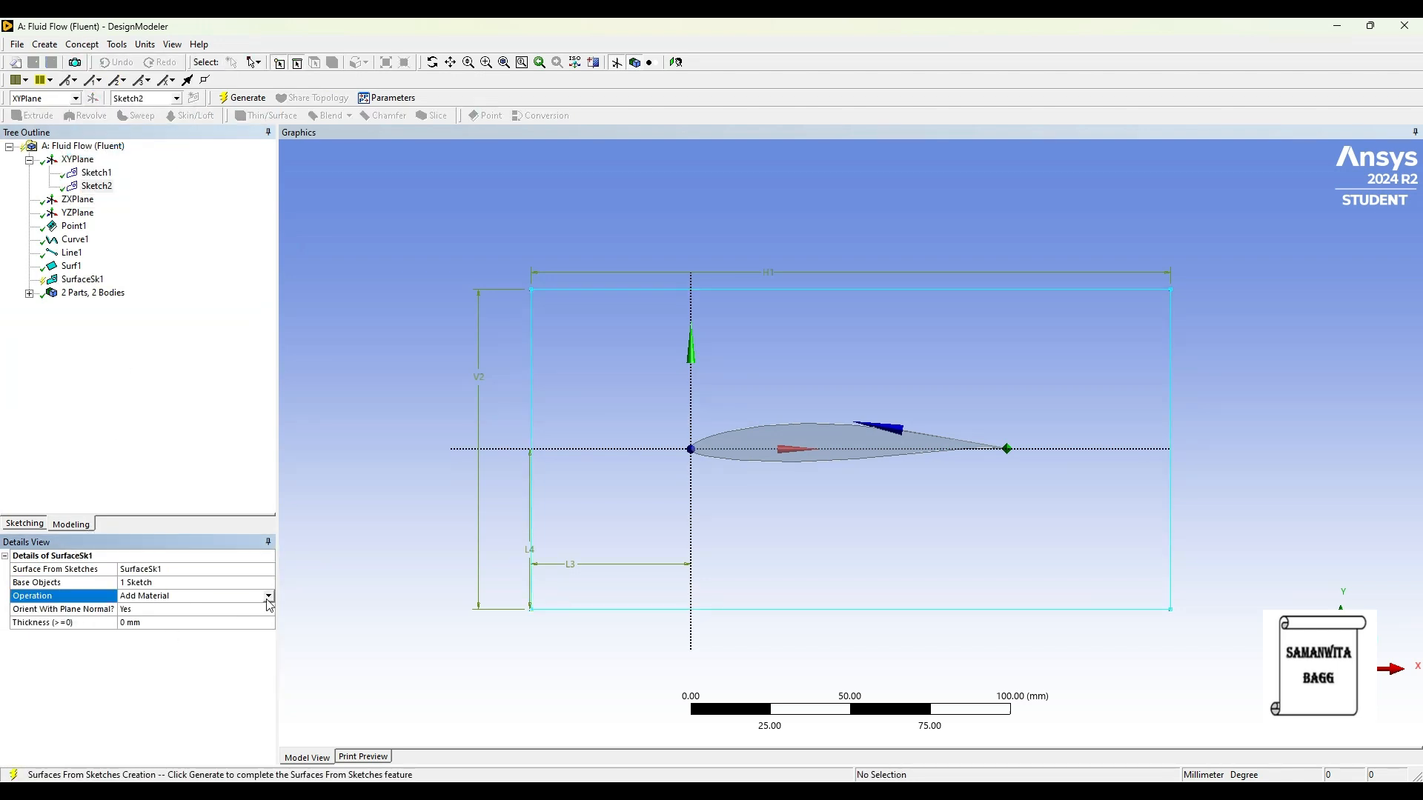
pyautogui.click(268, 596)
pyautogui.click(152, 607)
pyautogui.click(243, 97)
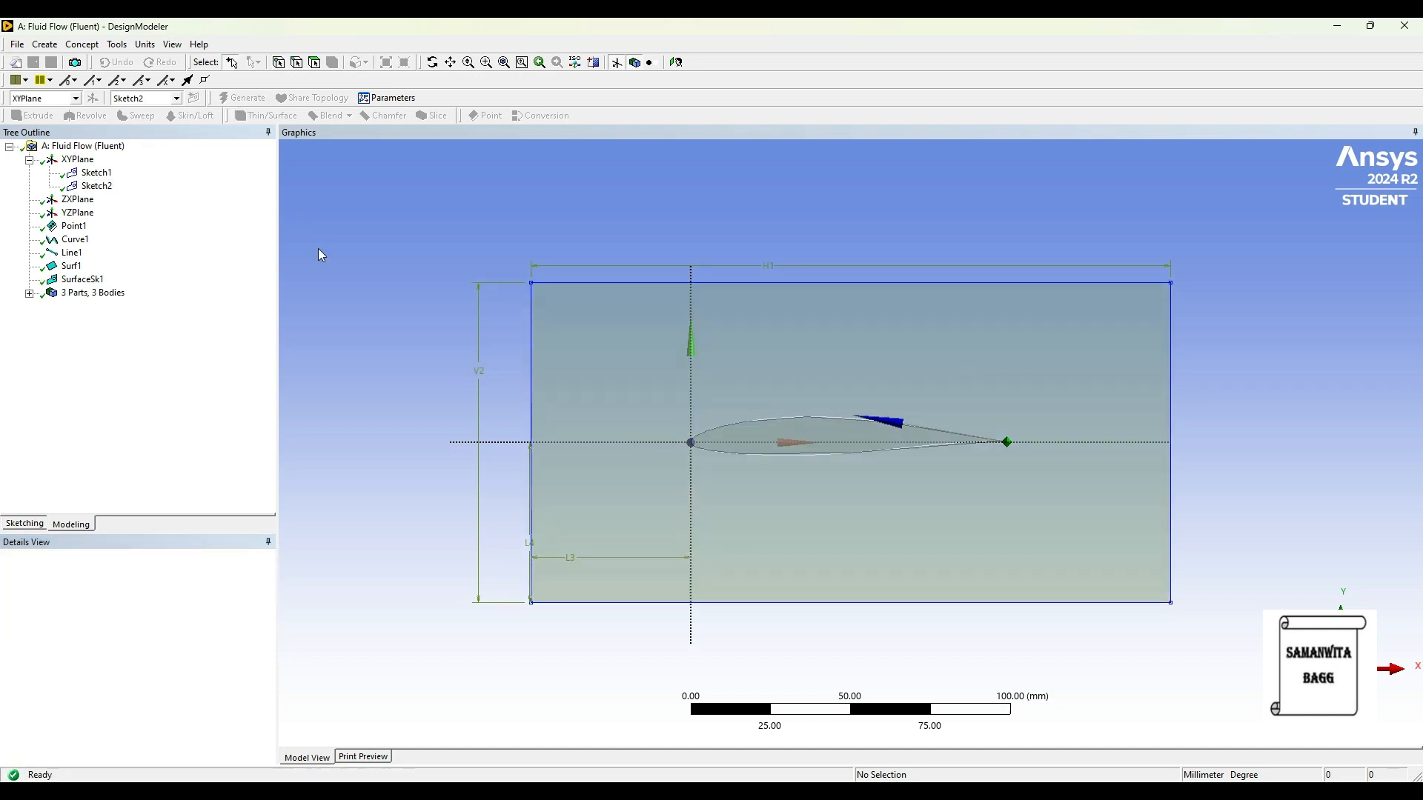
# Step: Create a Rotate body transformation with the airfoil surface body as the body to rotate
pyautogui.click(41, 46)
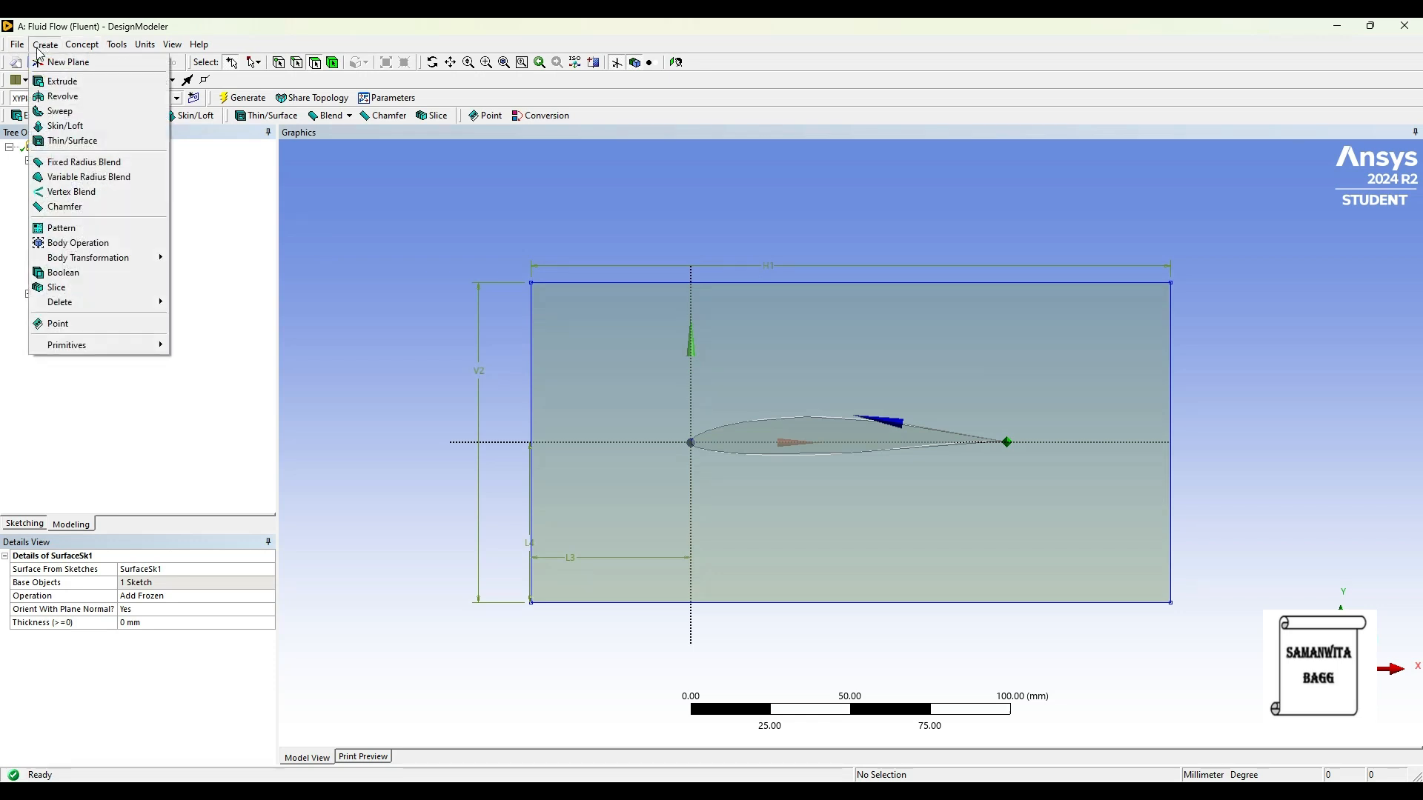
pyautogui.moveTo(152, 259)
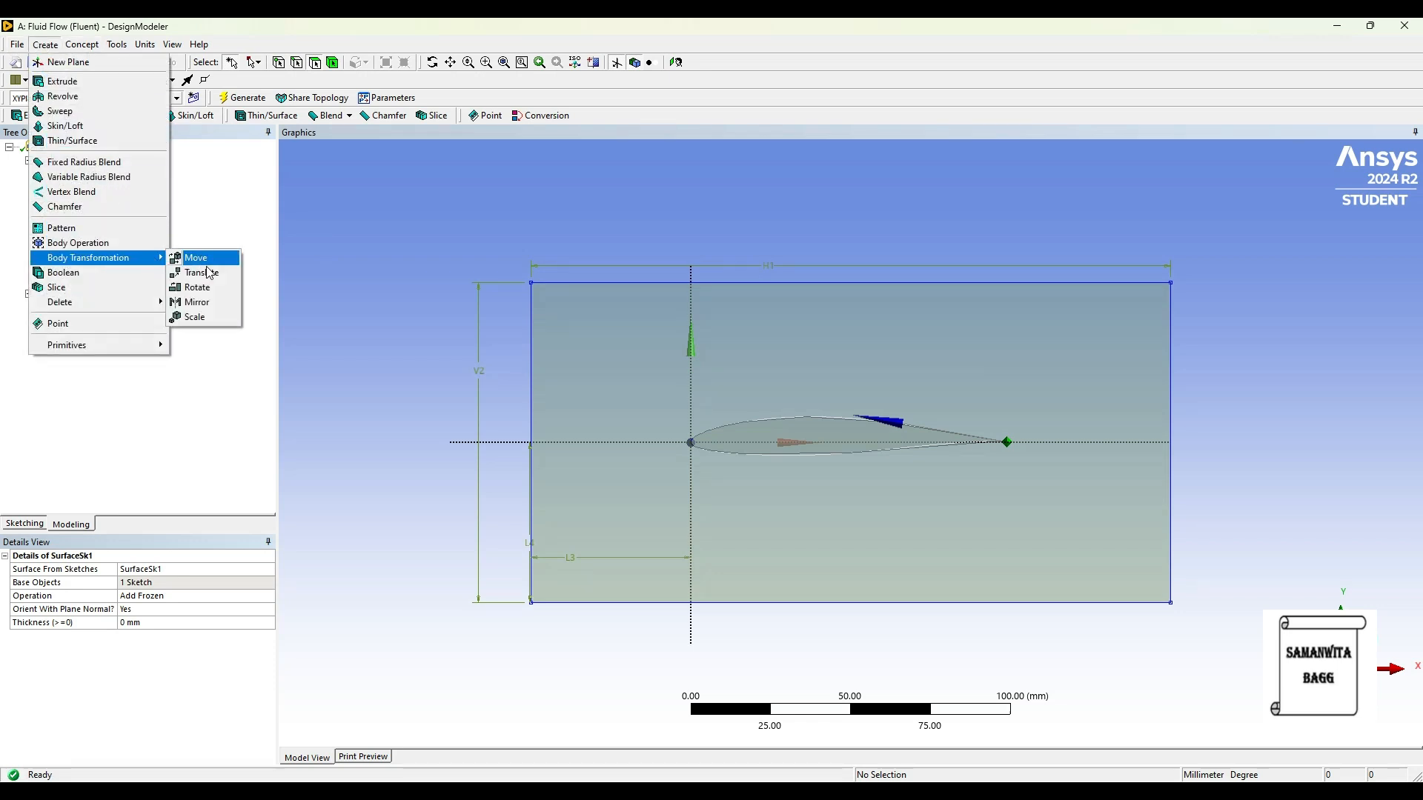
pyautogui.click(211, 291)
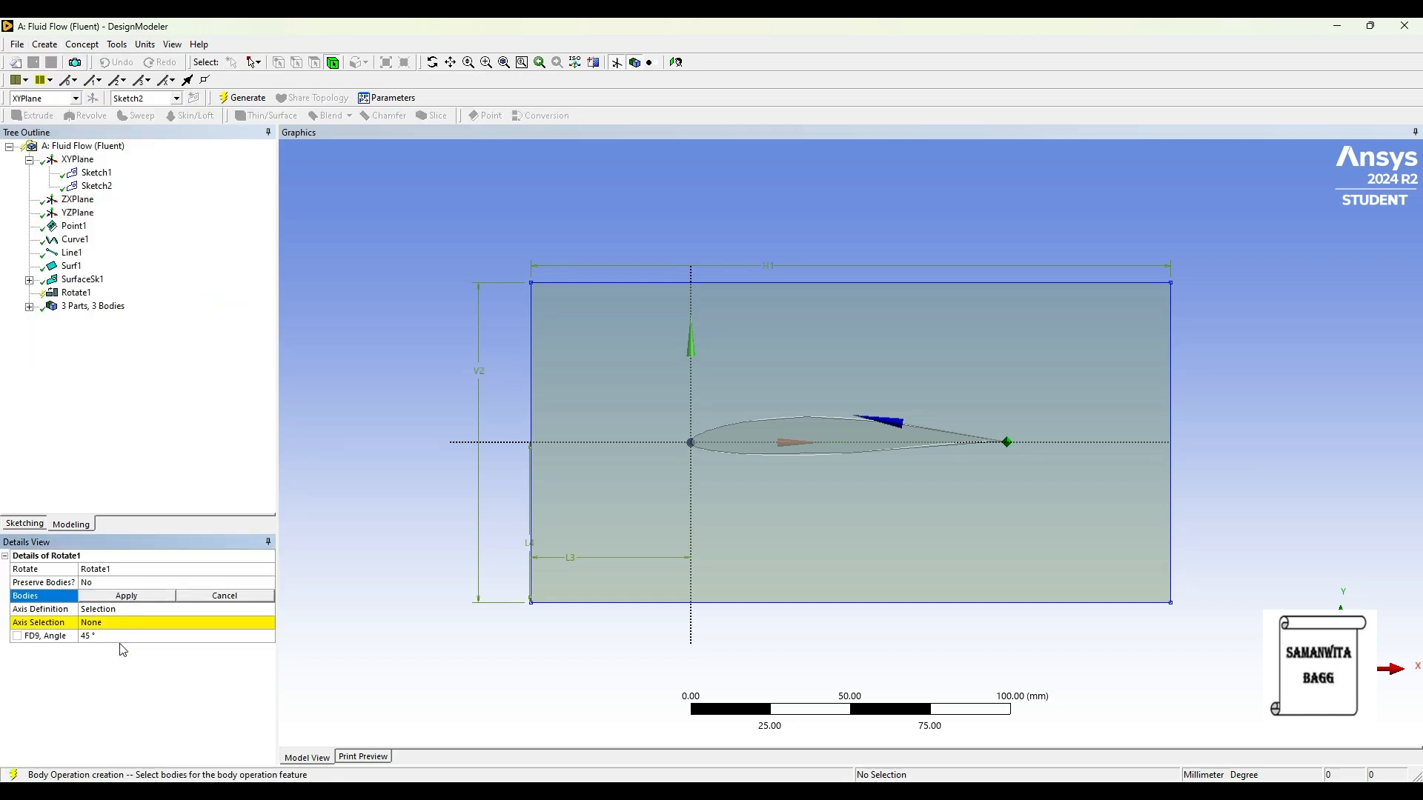
pyautogui.click(29, 306)
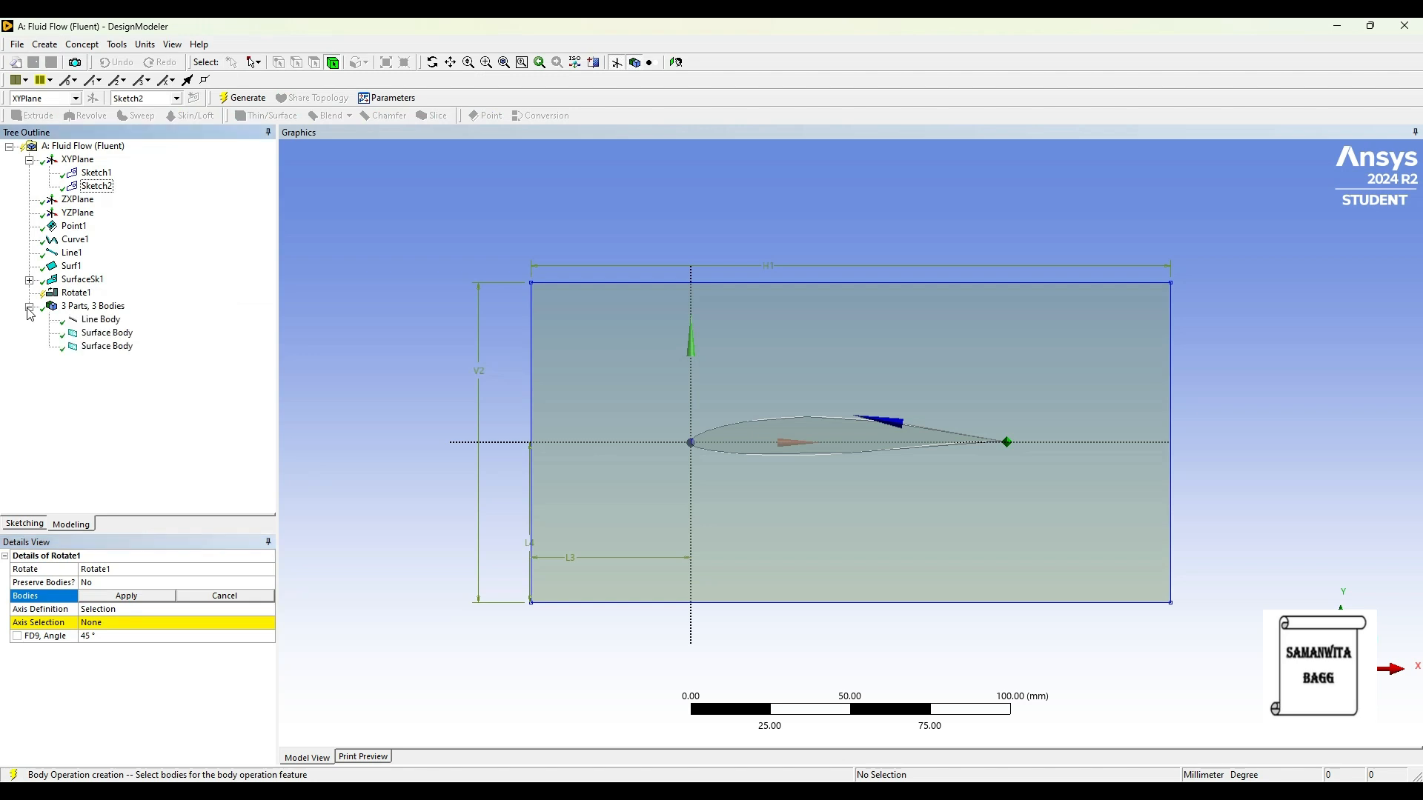
pyautogui.click(105, 333)
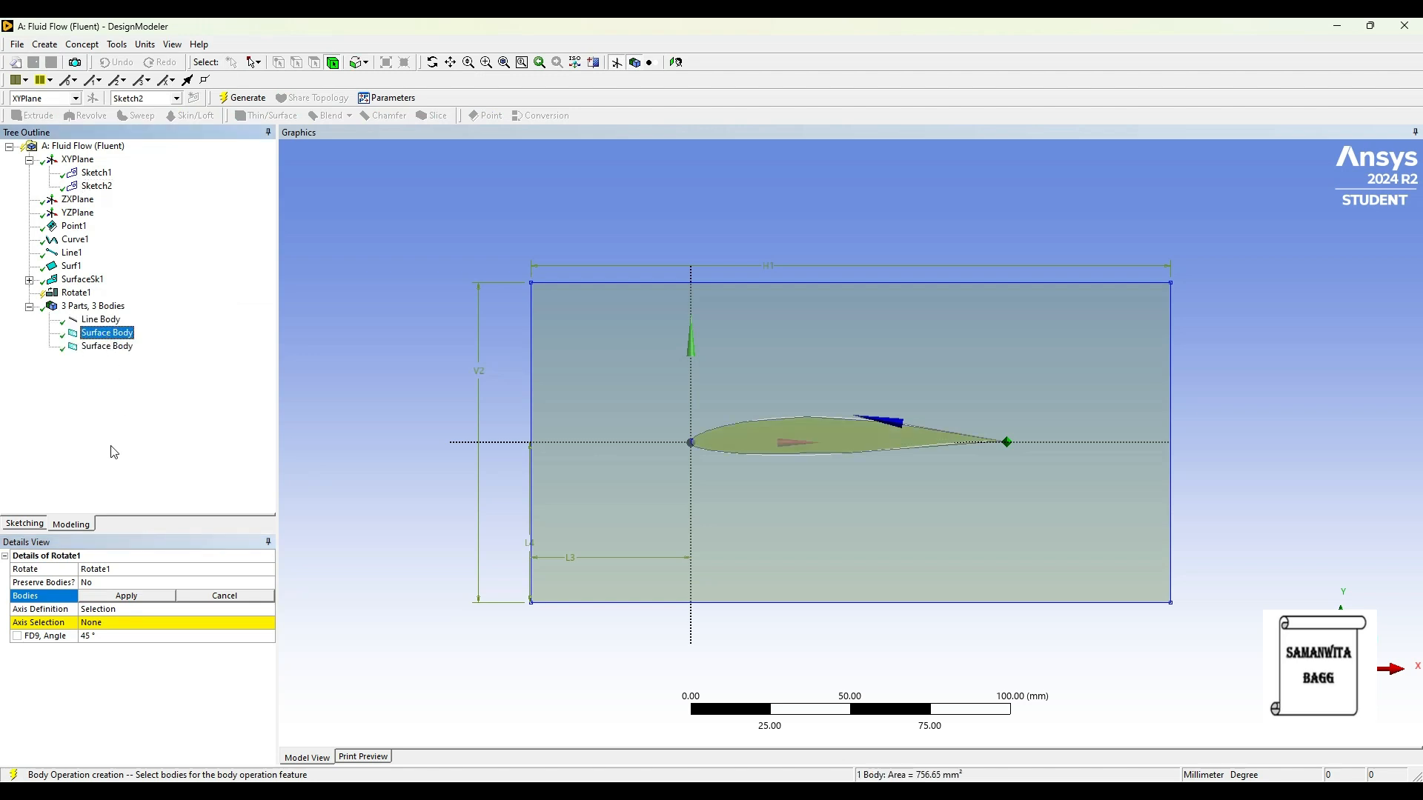
pyautogui.click(126, 596)
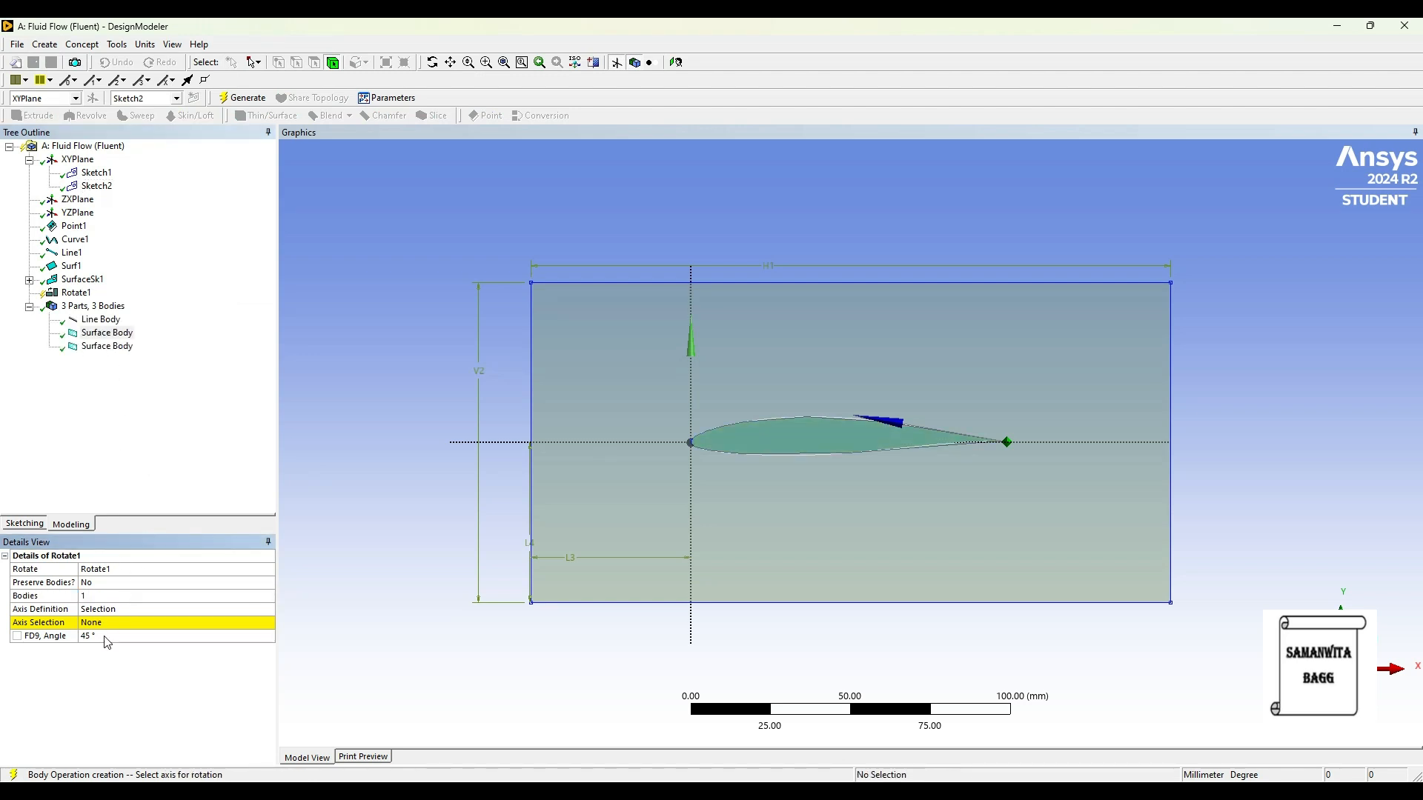
# Step: Set the rotation axis to the XYPlane normal, reduce the rotation angle, and generate the rotated airfoil
pyautogui.click(103, 625)
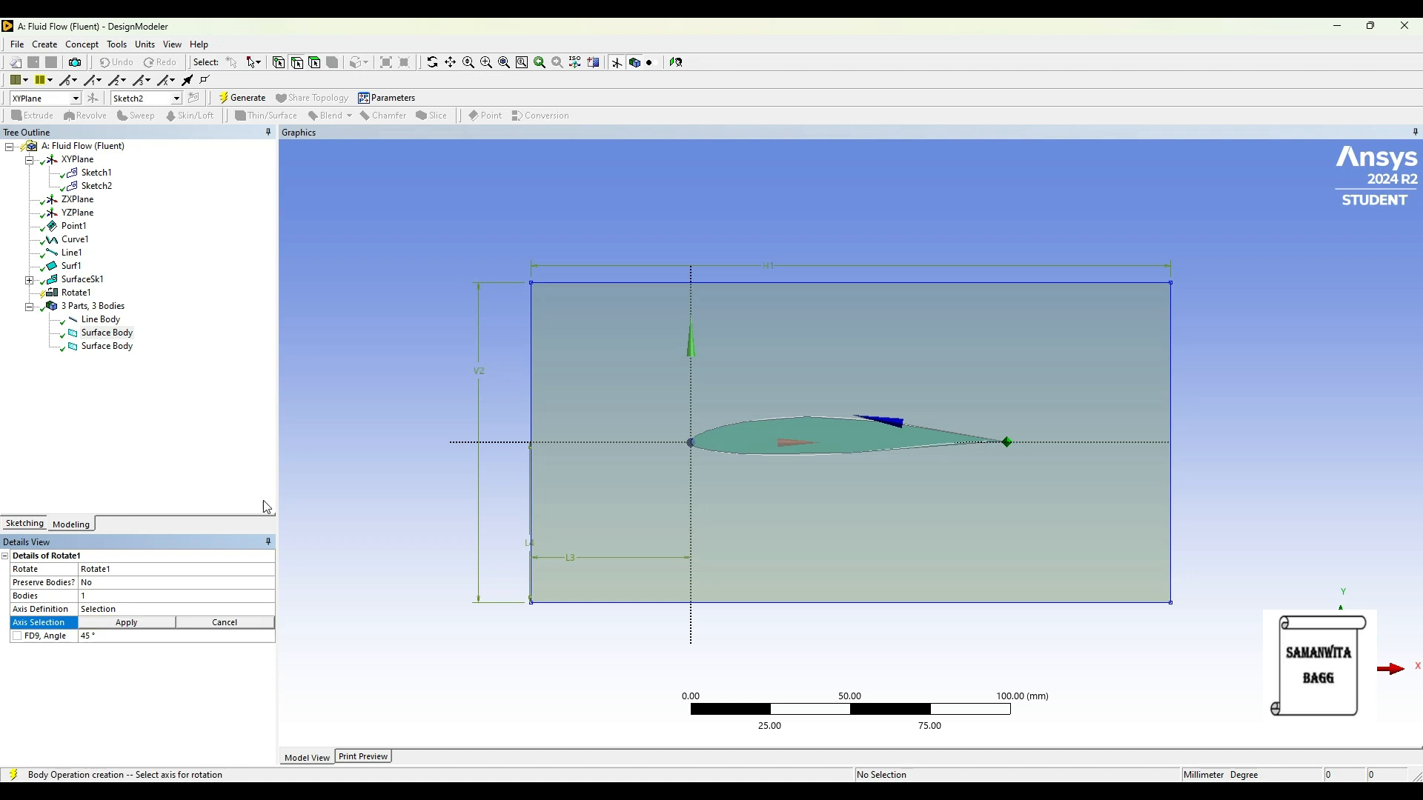
pyautogui.click(80, 162)
pyautogui.click(125, 623)
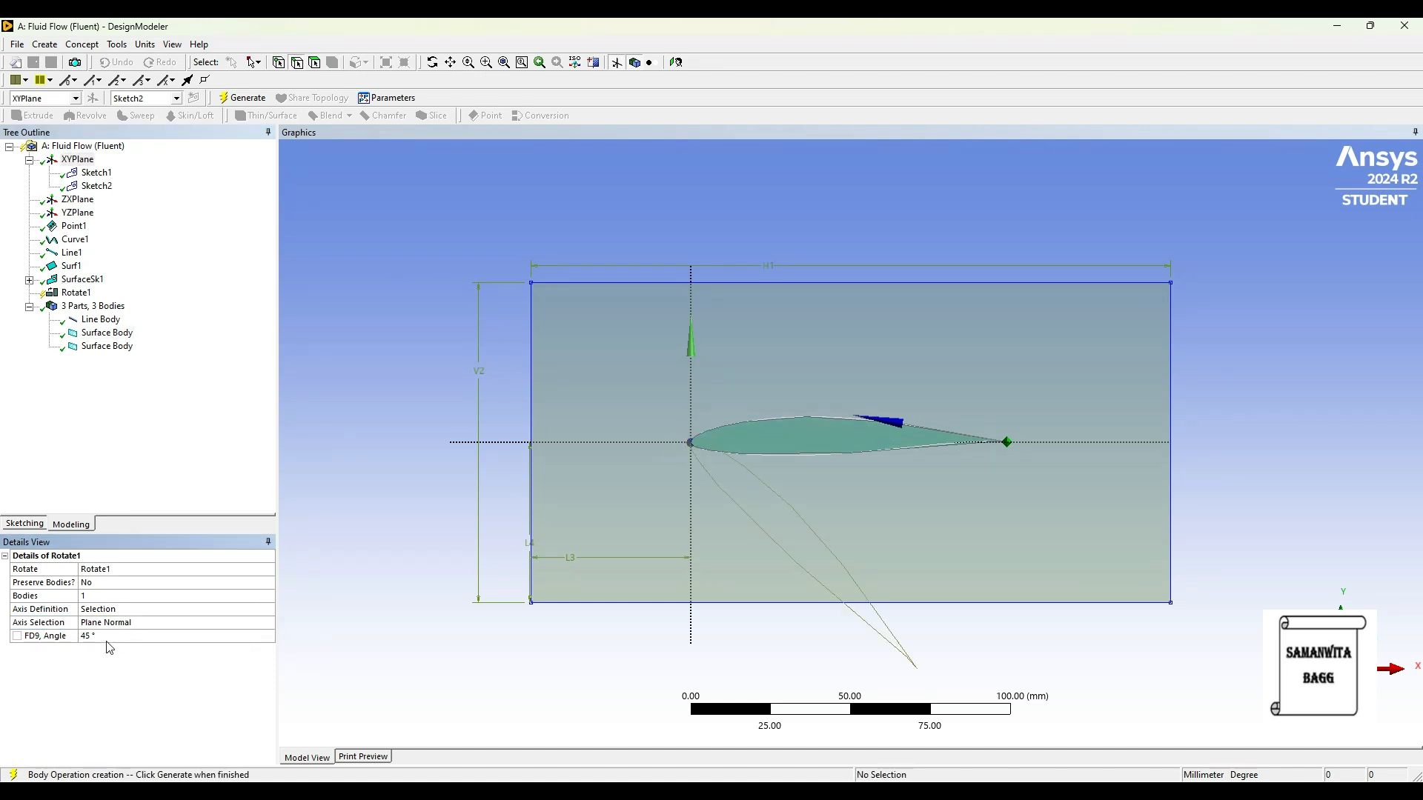
pyautogui.click(106, 641)
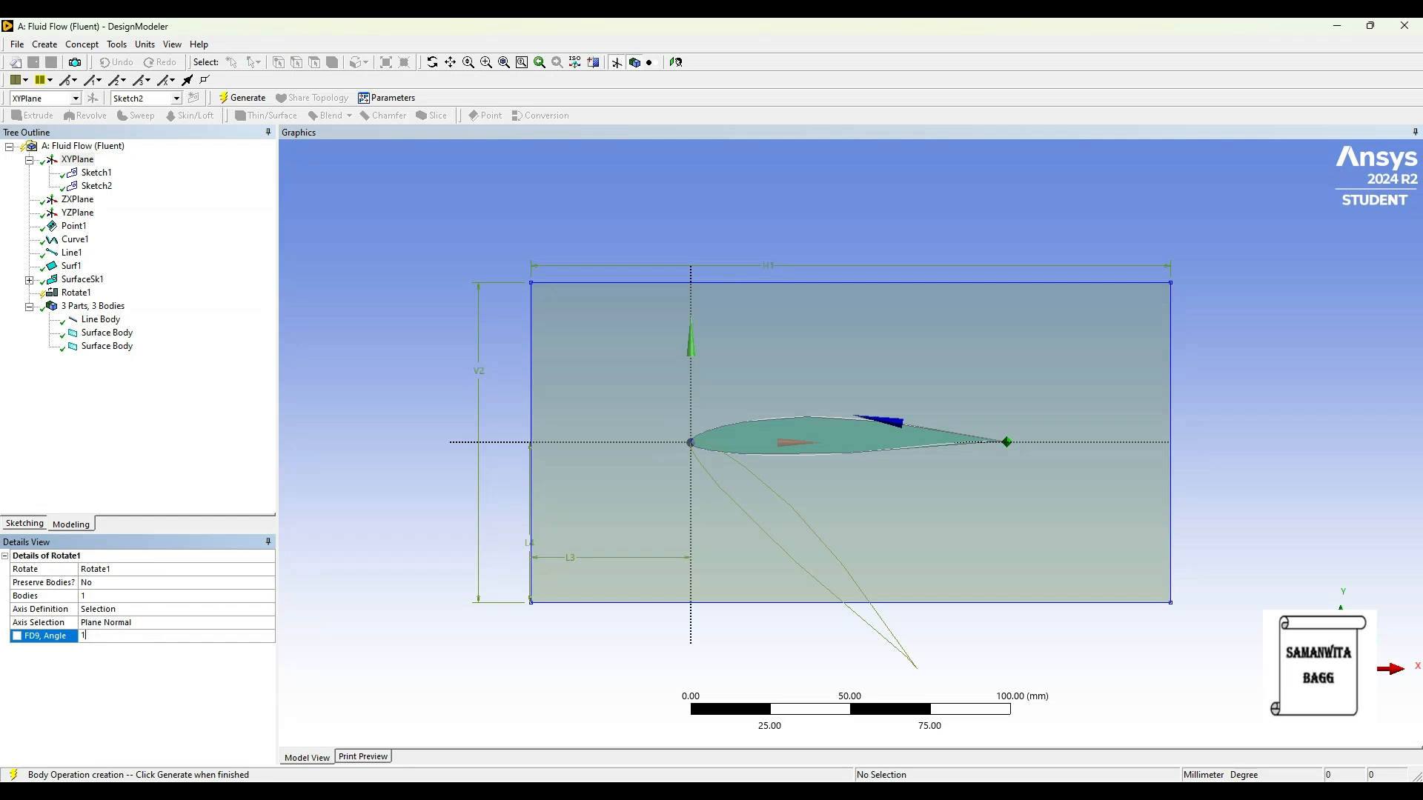
pyautogui.press('Return')
pyautogui.click(244, 98)
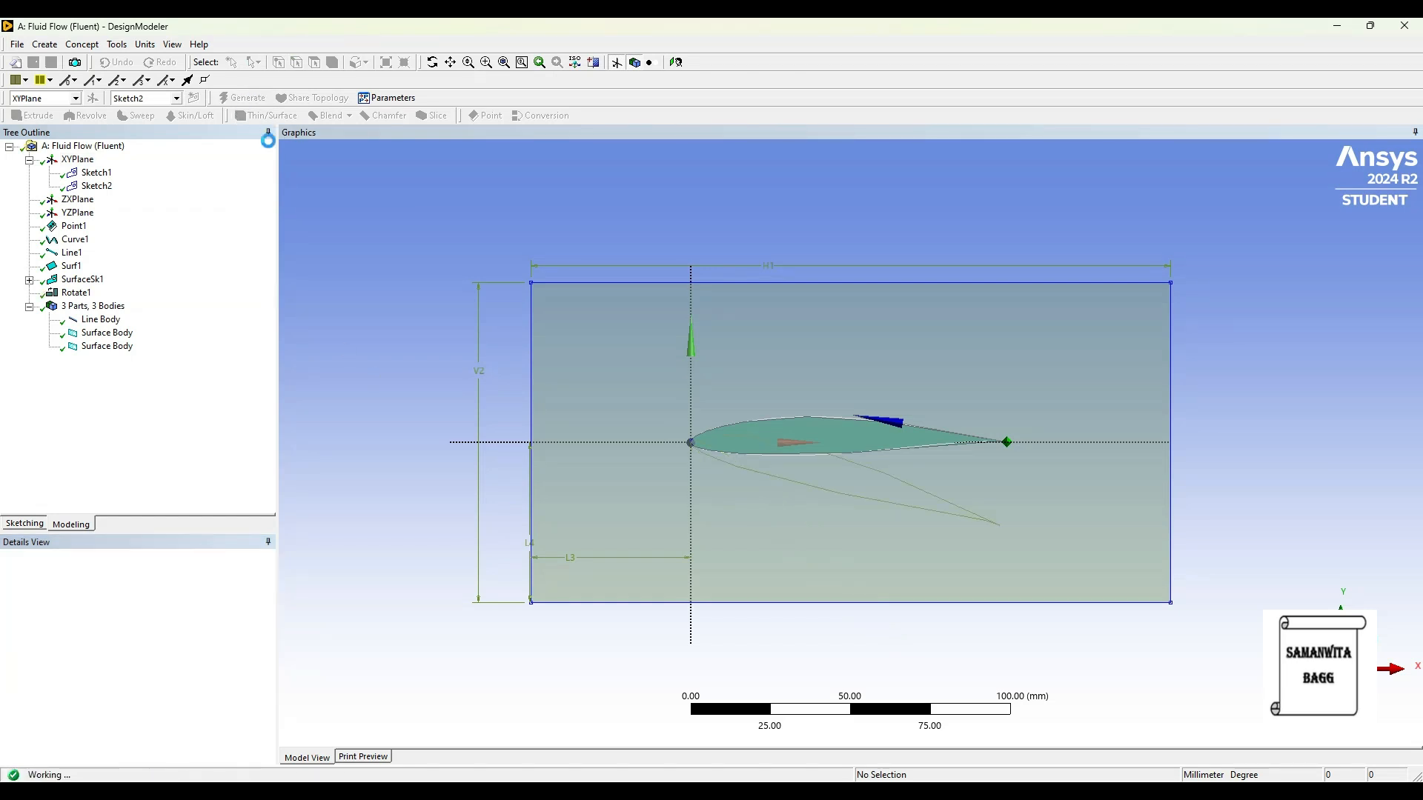
# Step: Suppress the line body of the original airfoil outline
pyautogui.click(101, 320)
pyautogui.rightClick(100, 319)
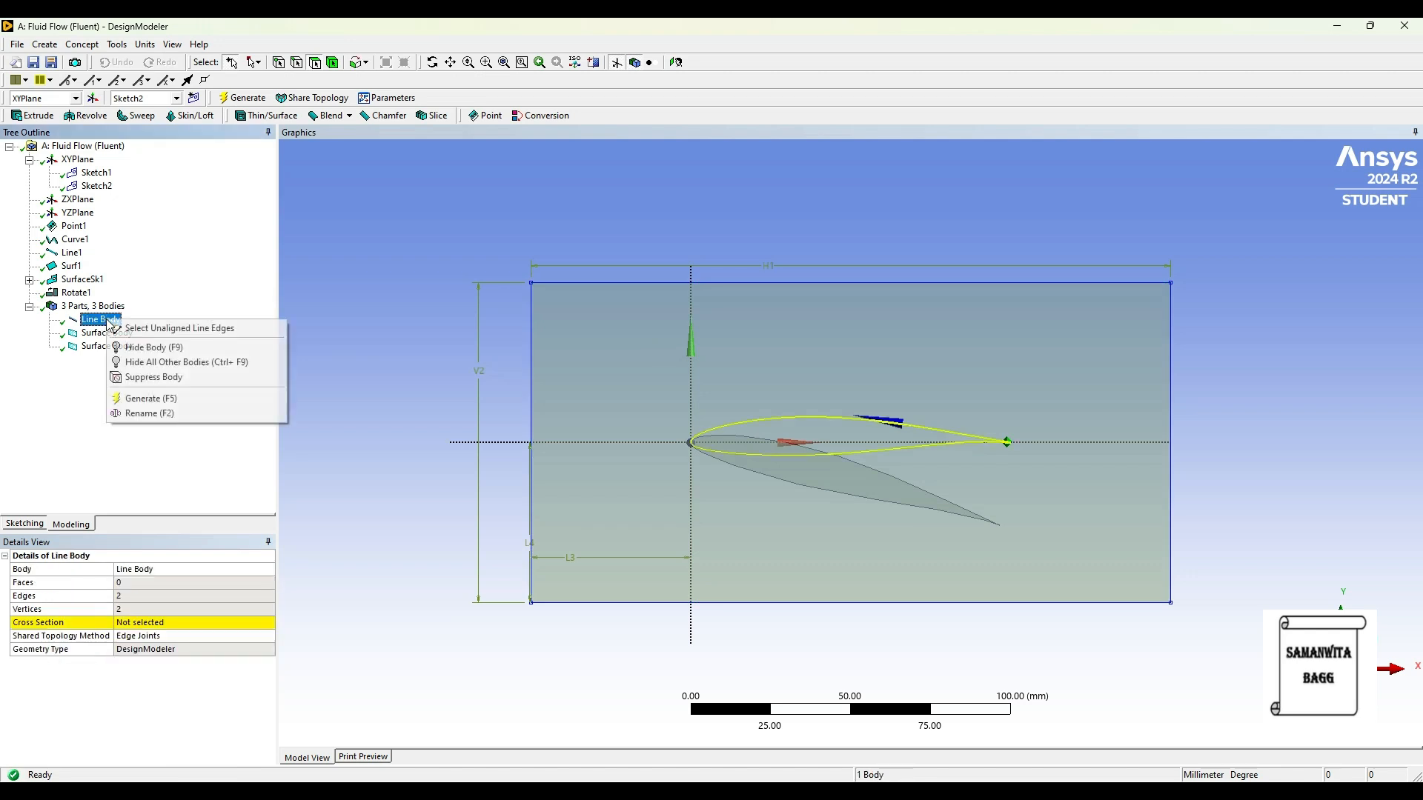
pyautogui.click(186, 377)
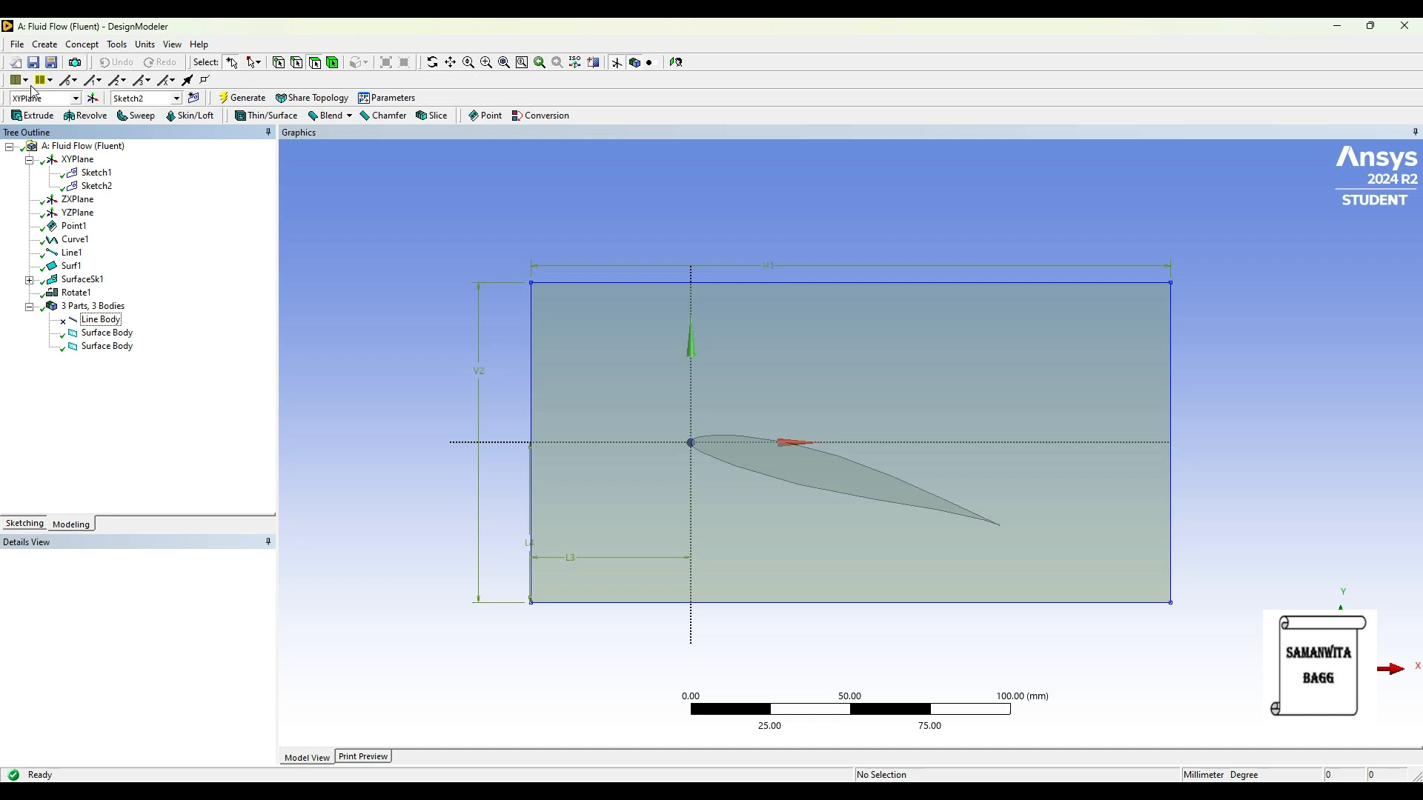
# Step: Create a Boolean feature with the Subtract operation and the rectangular surface body as its target
pyautogui.click(45, 45)
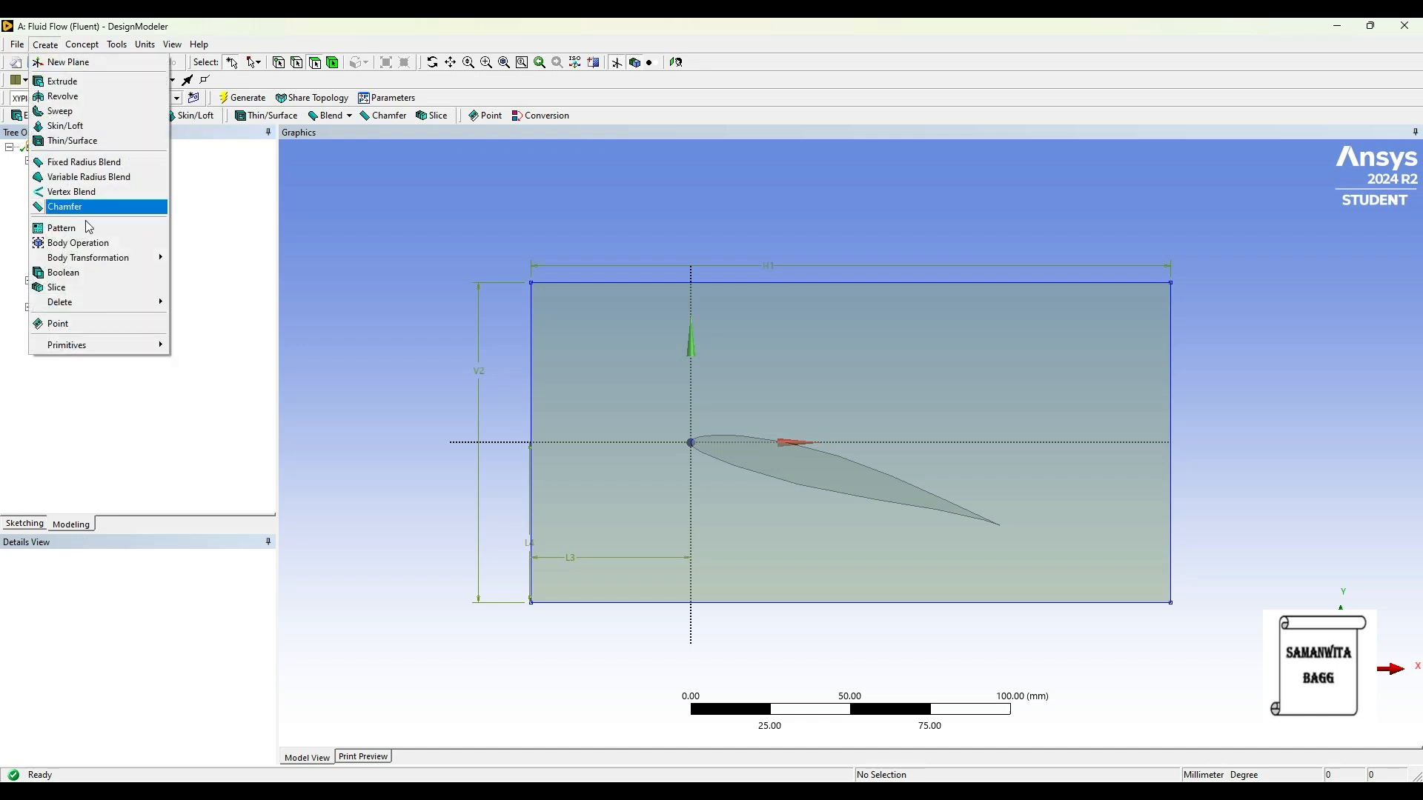
pyautogui.click(67, 273)
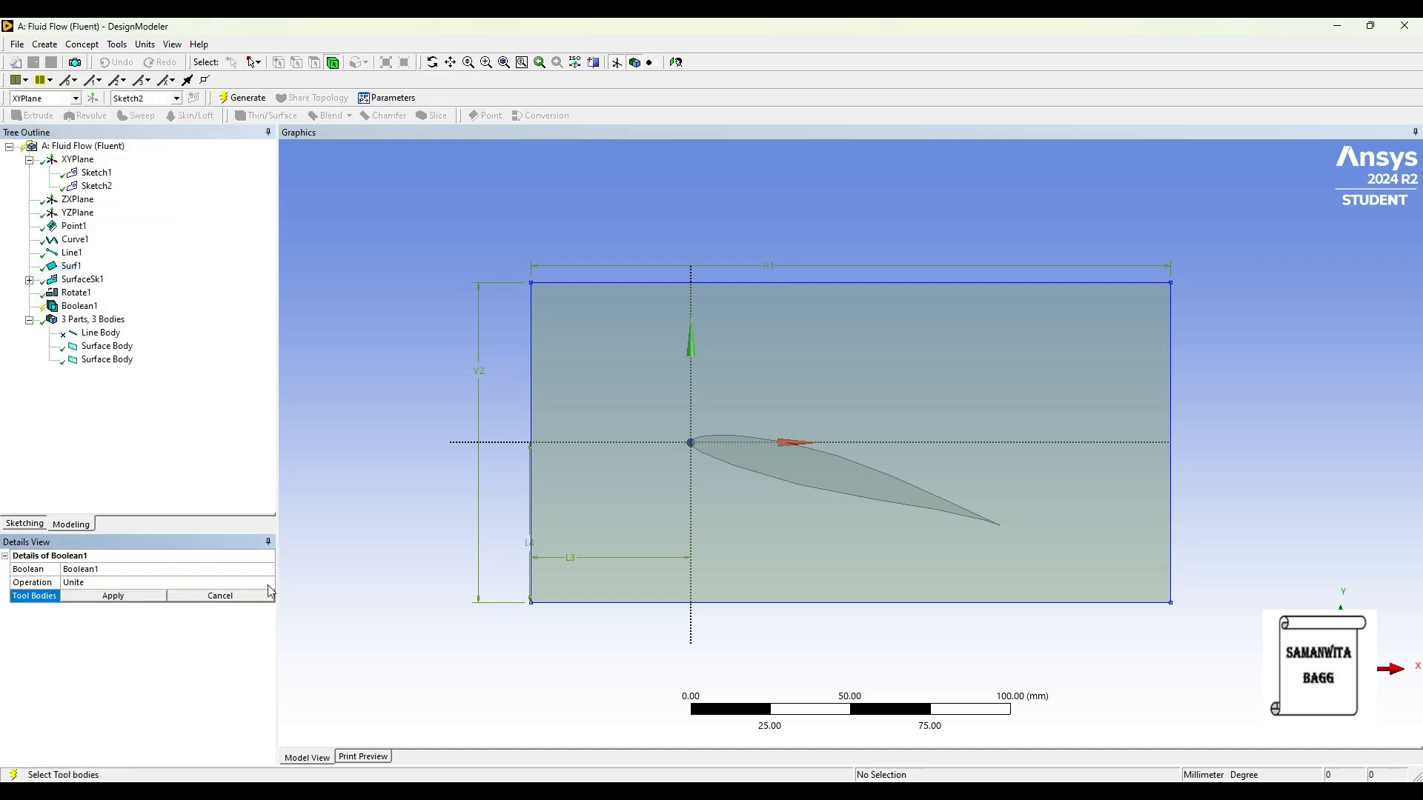
pyautogui.click(263, 583)
pyautogui.click(268, 584)
pyautogui.click(178, 607)
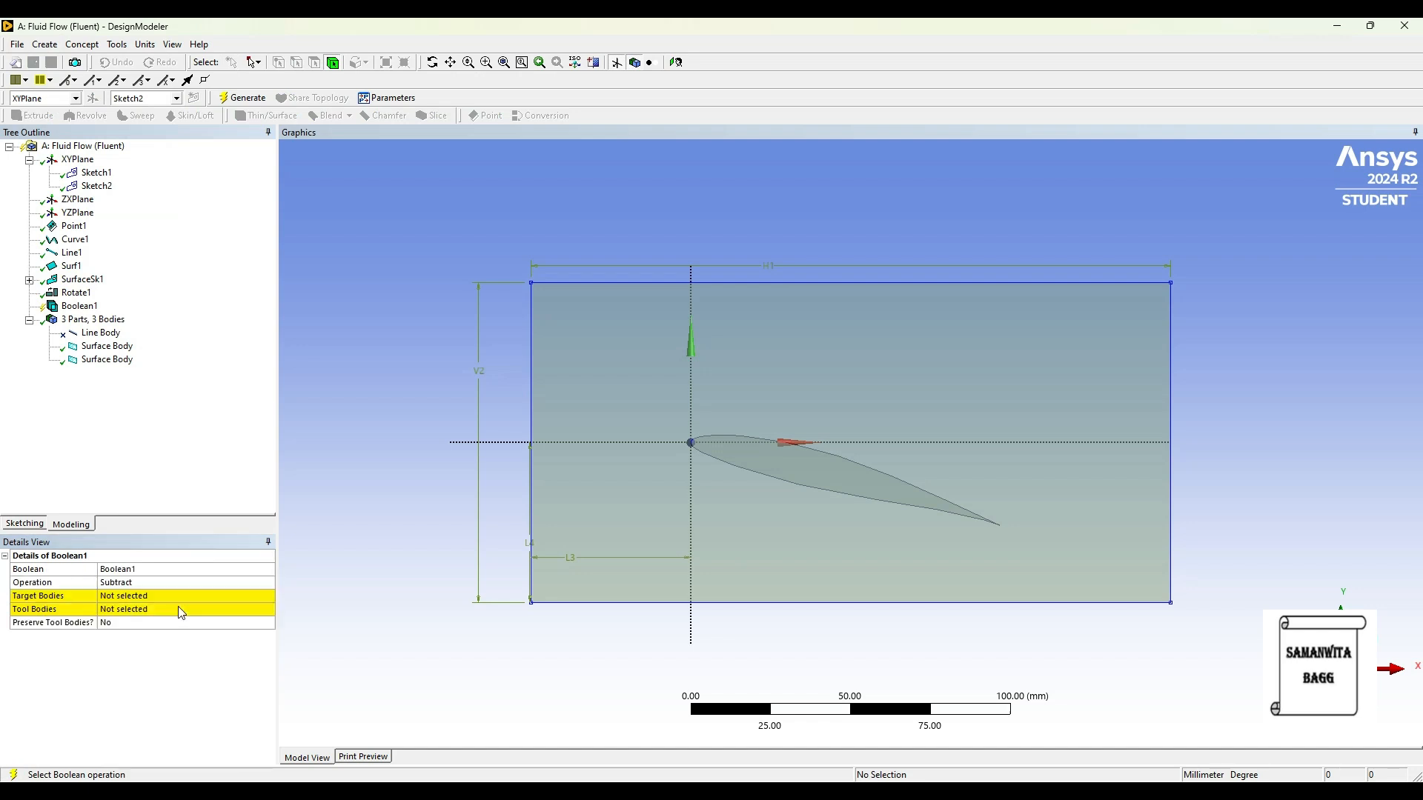
pyautogui.click(150, 597)
pyautogui.click(582, 544)
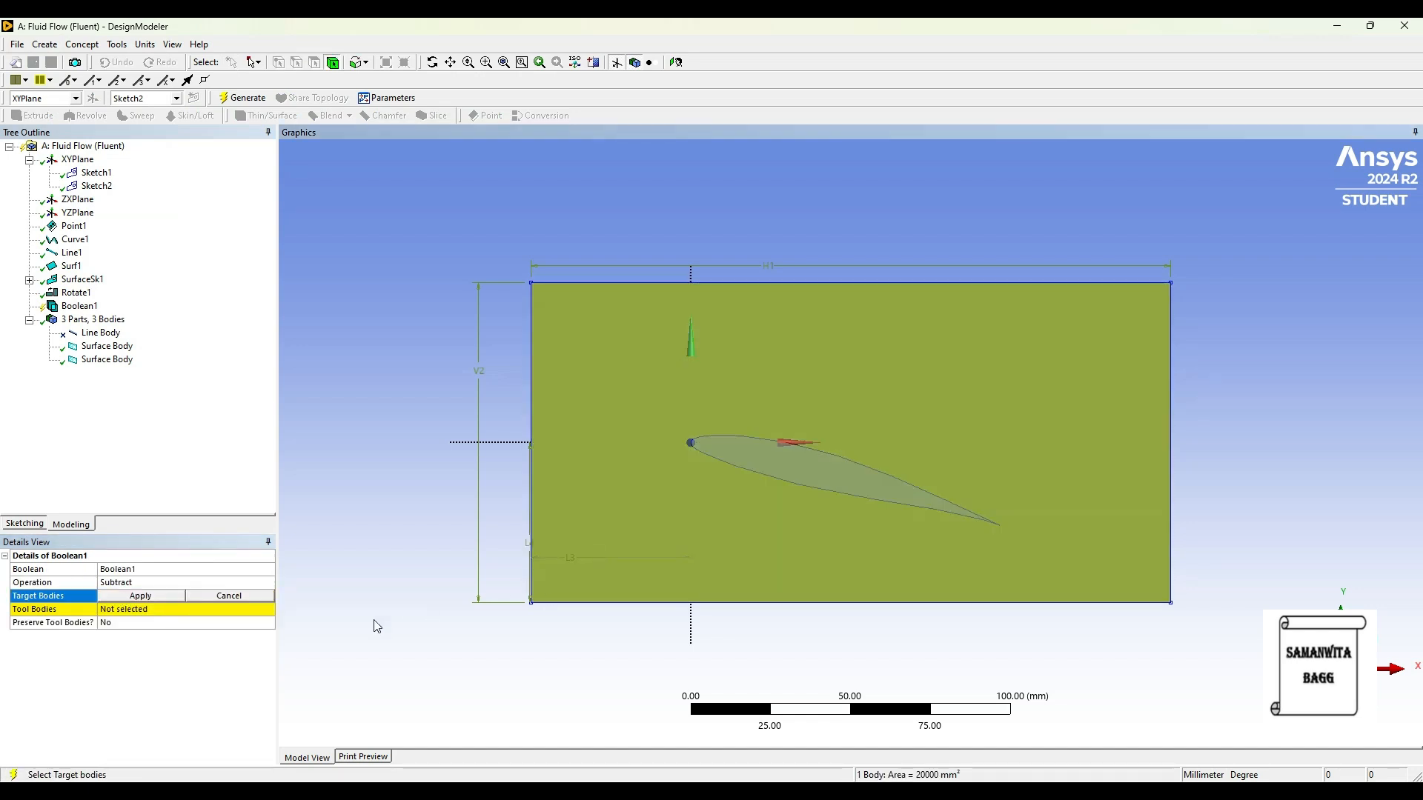
pyautogui.click(140, 596)
# Step: Assign the rotated airfoil surface as the tool body and generate the Boolean subtraction
pyautogui.click(126, 610)
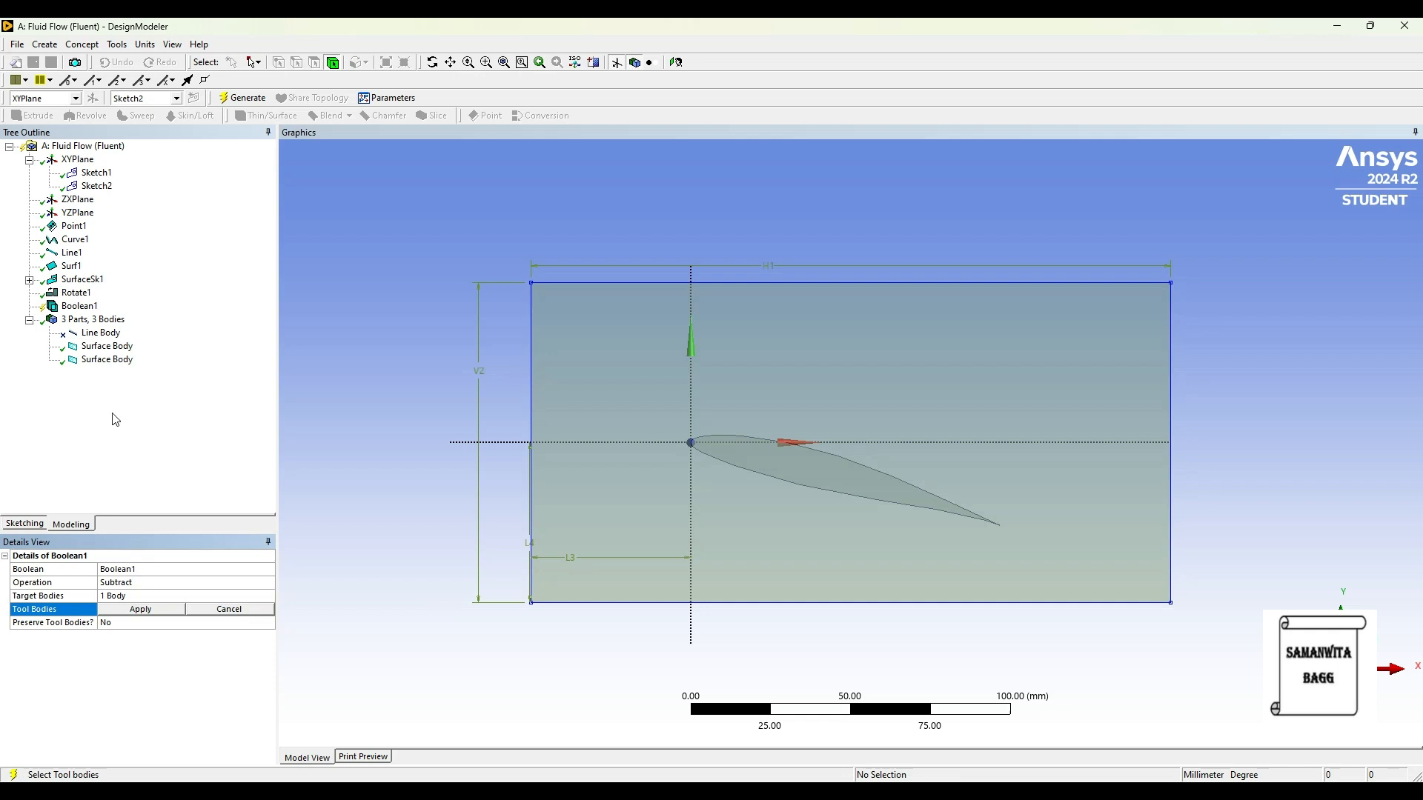
pyautogui.click(107, 347)
pyautogui.click(148, 612)
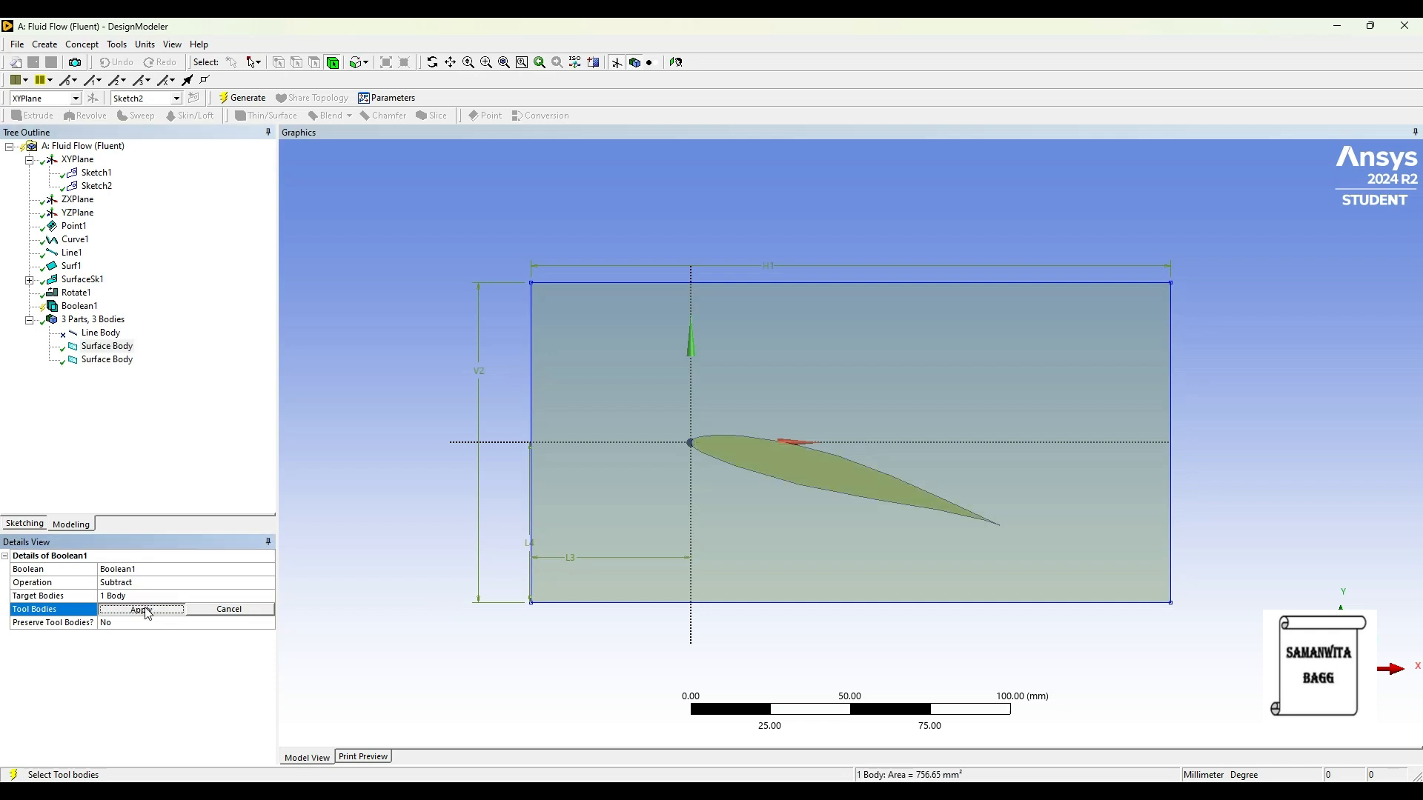
pyautogui.click(242, 97)
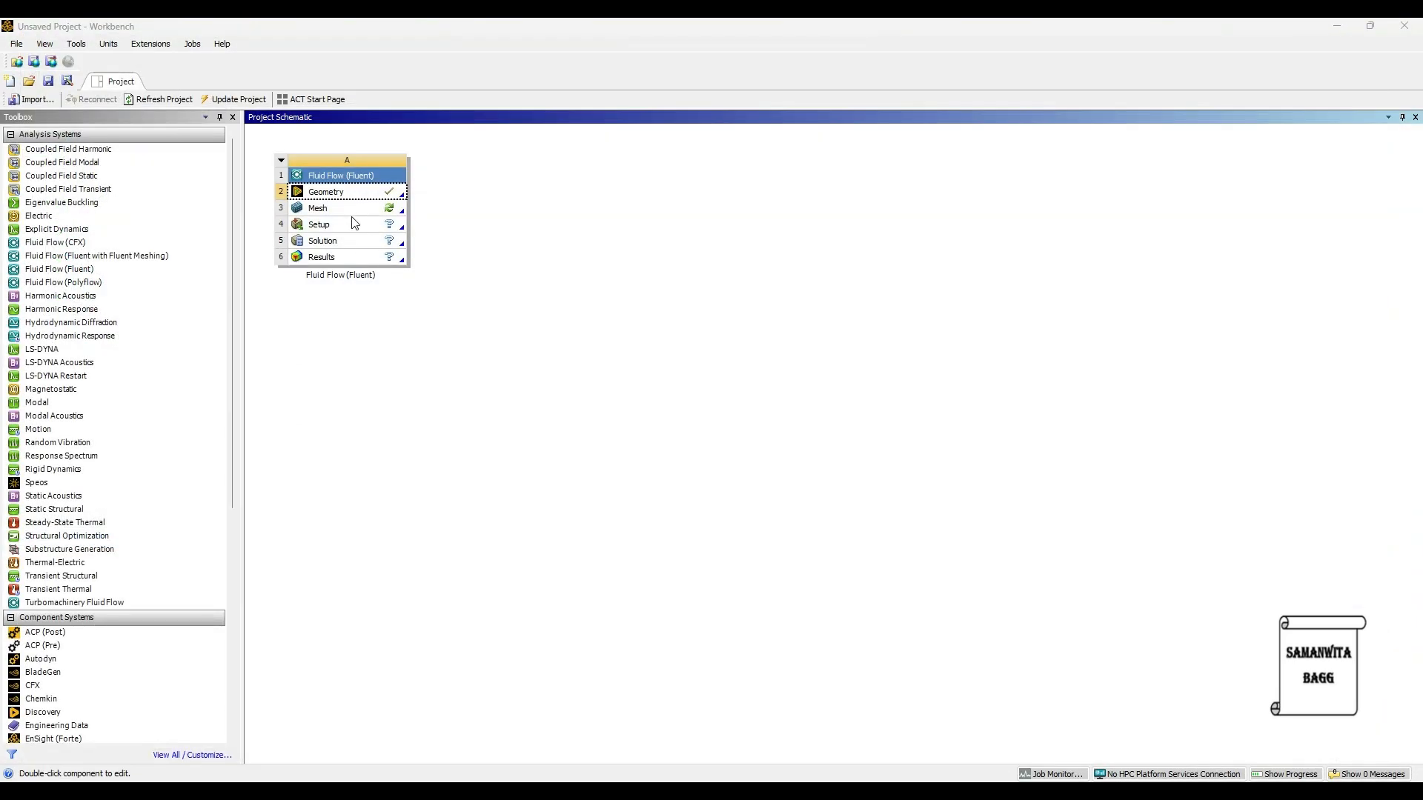
# Step: Open the Fluid Flow system's Mesh cell in Ansys Meshing and generate a mesh with an element size of 0.01 m
pyautogui.doubleClick(341, 210)
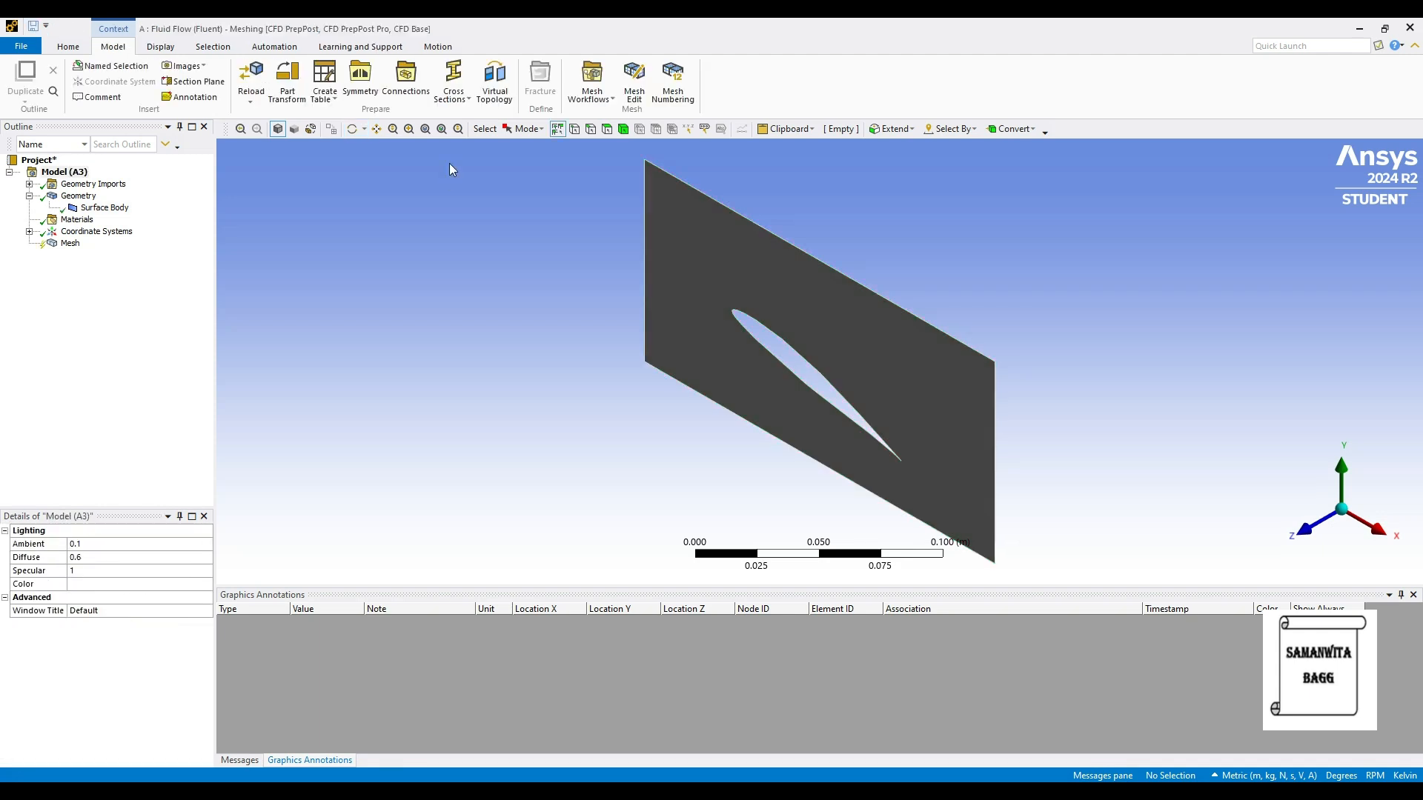
pyautogui.click(1302, 532)
pyautogui.click(62, 244)
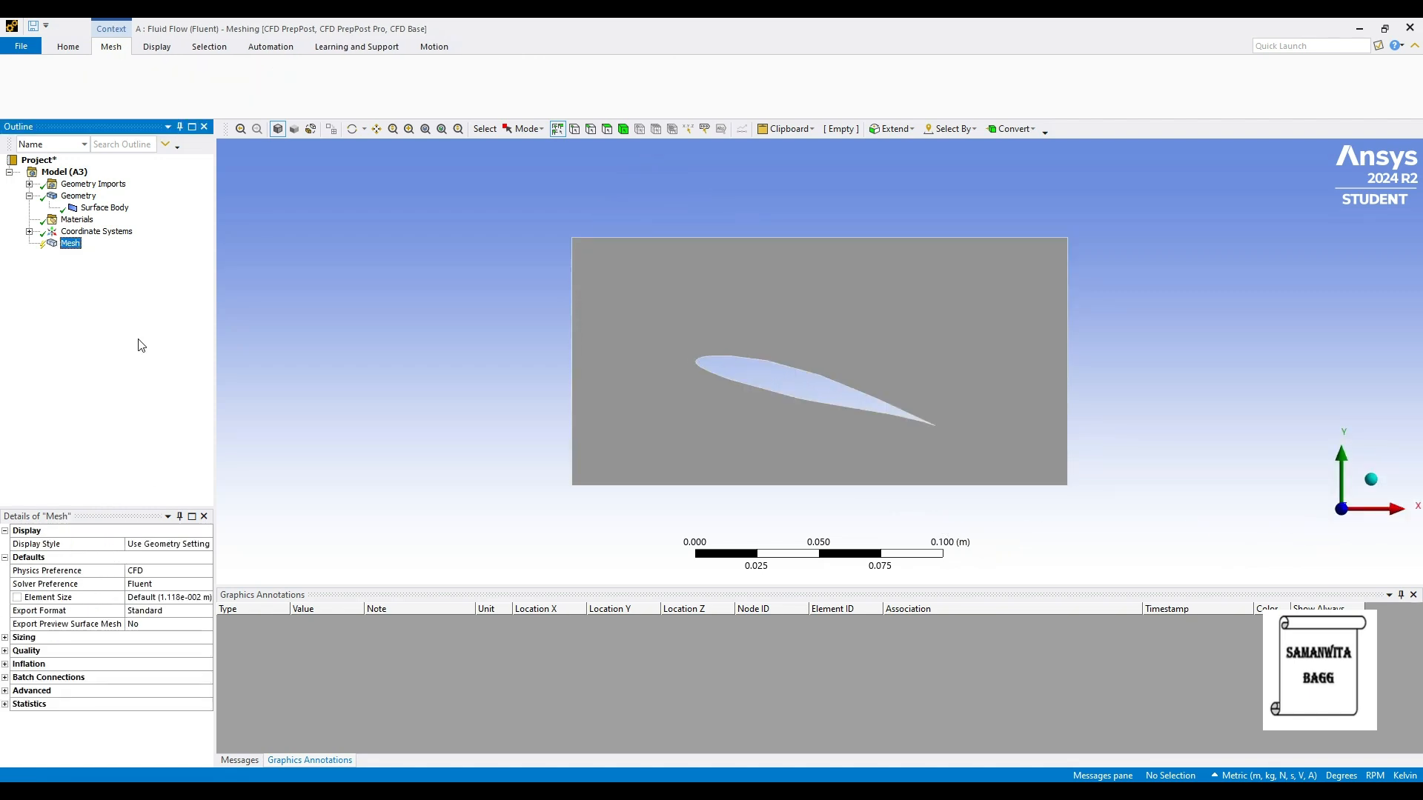
pyautogui.click(152, 597)
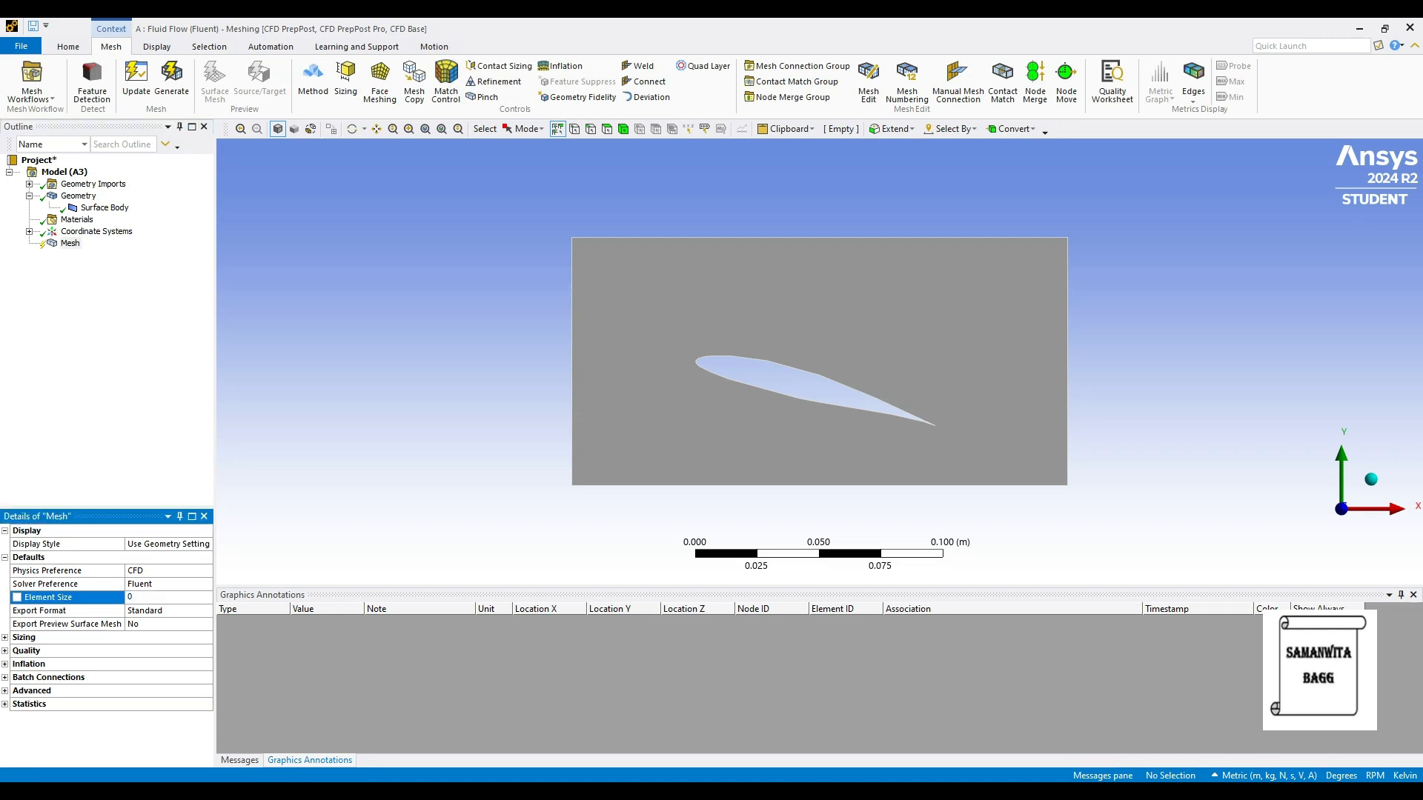
pyautogui.press('Return')
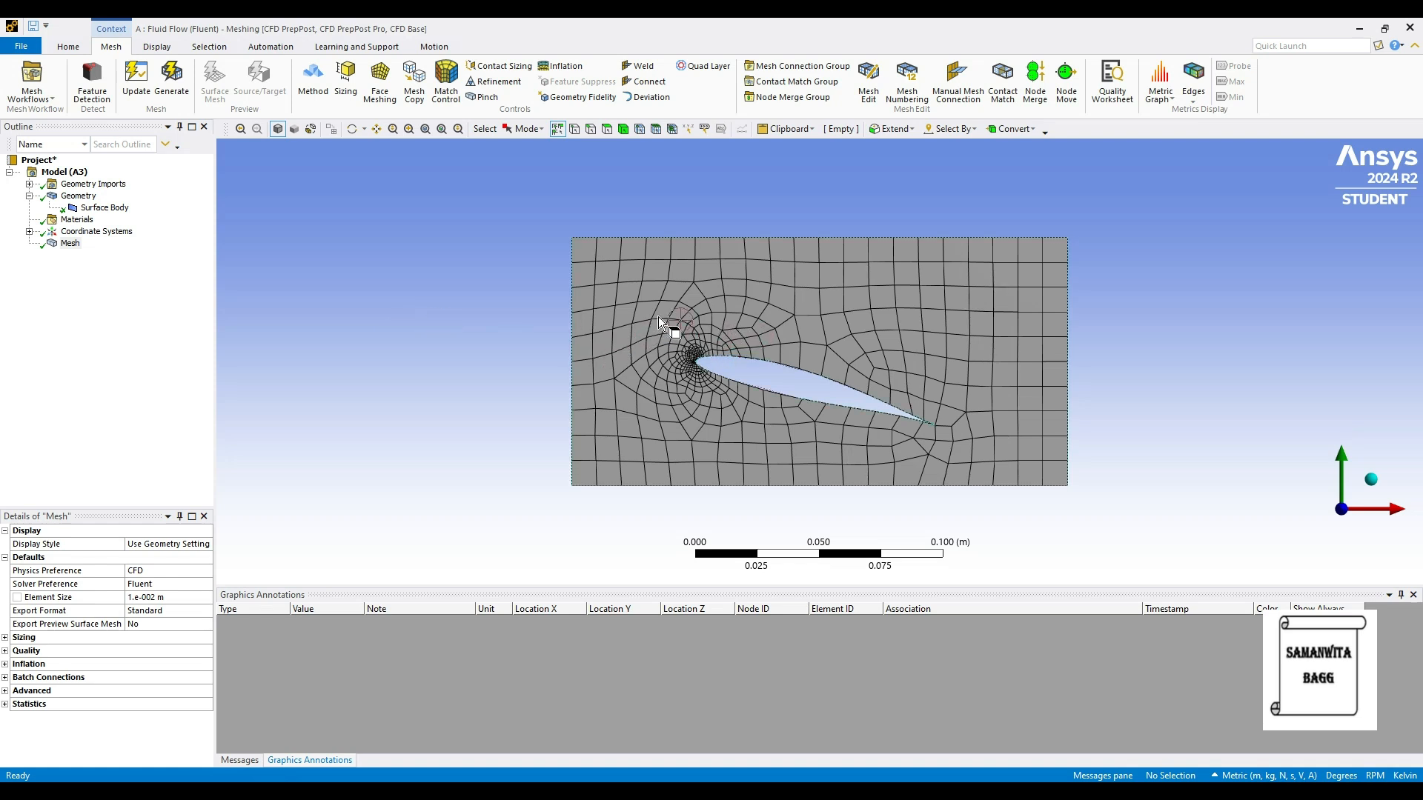
# Step: Add a mesh Refinement of 1 on the flow domain face and regenerate the mesh
pyautogui.rightClick(67, 244)
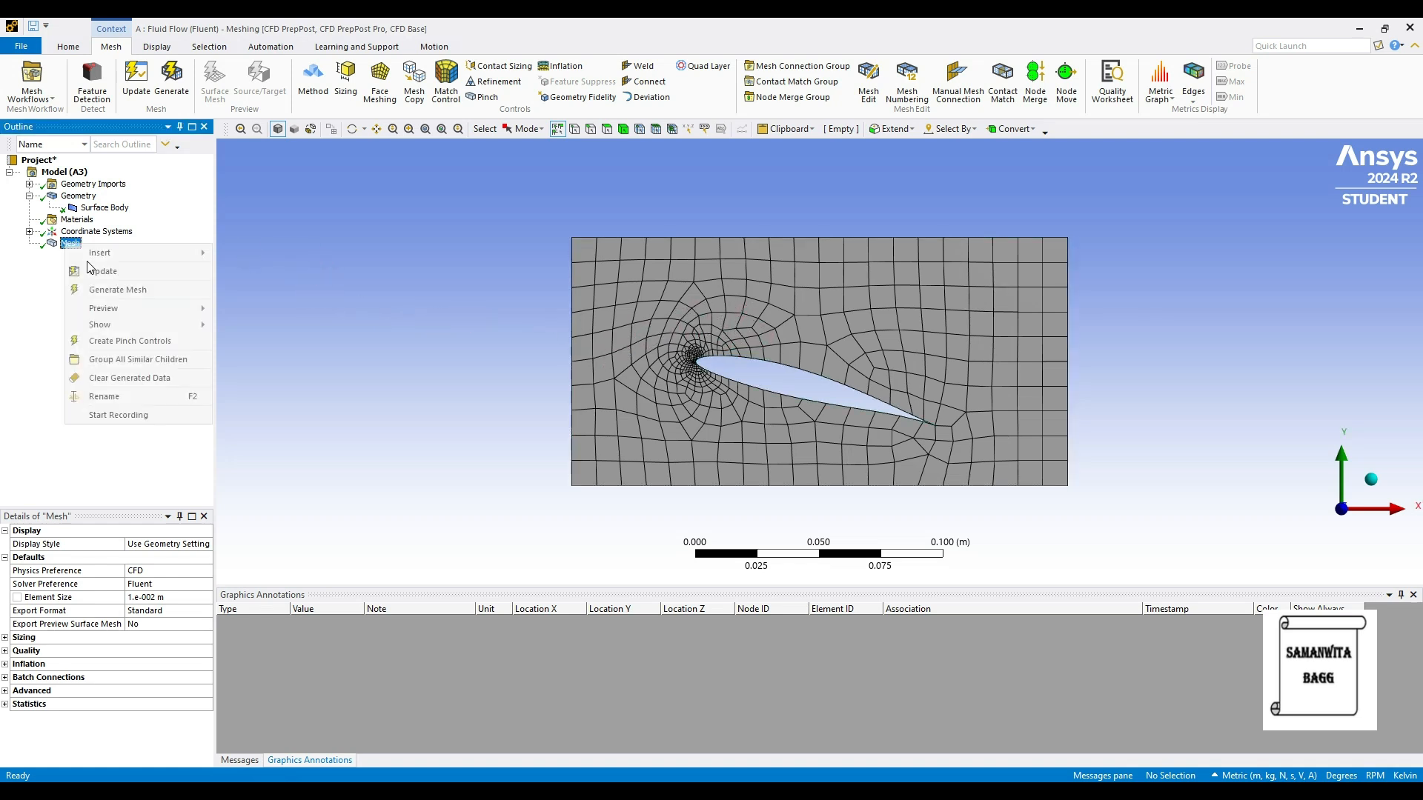
pyautogui.moveTo(148, 253)
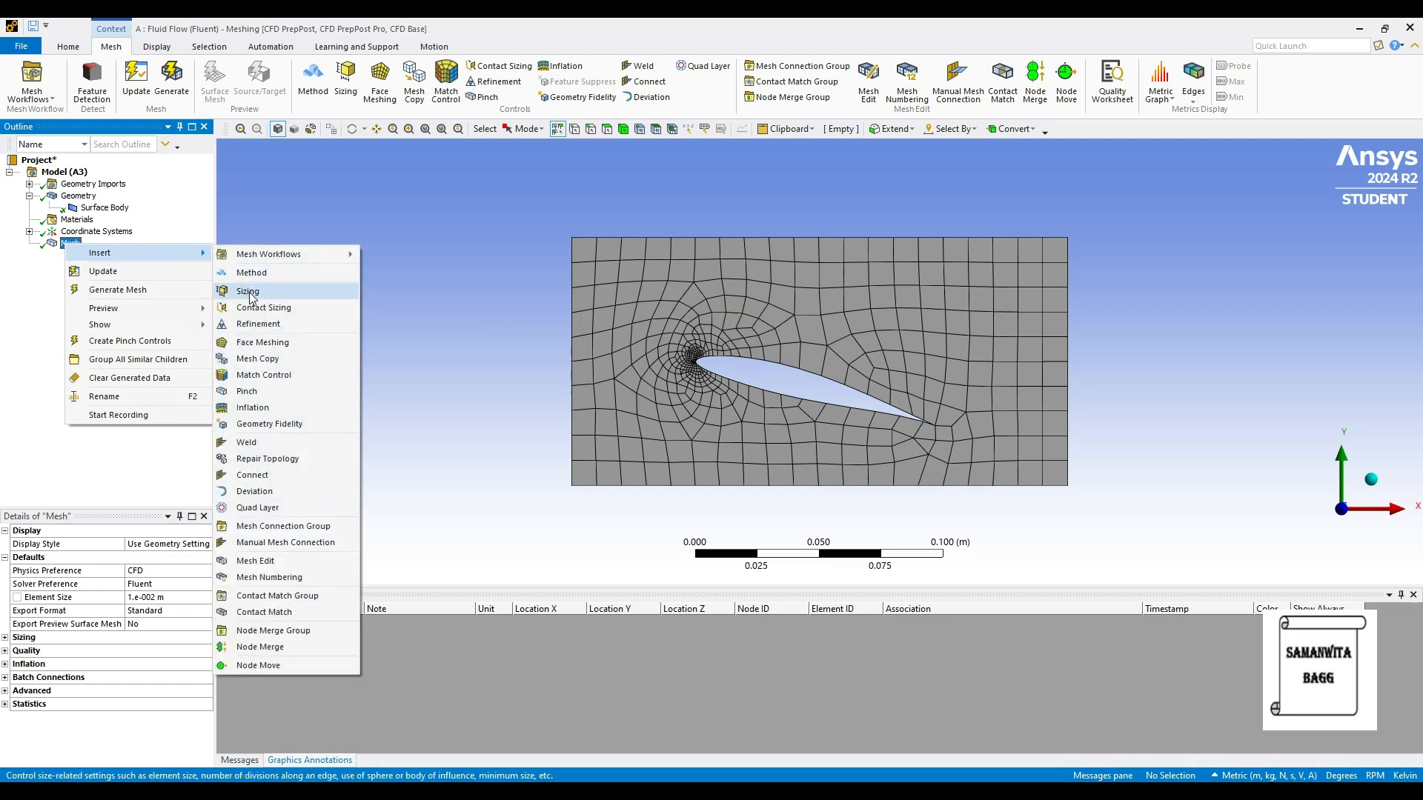
pyautogui.click(260, 324)
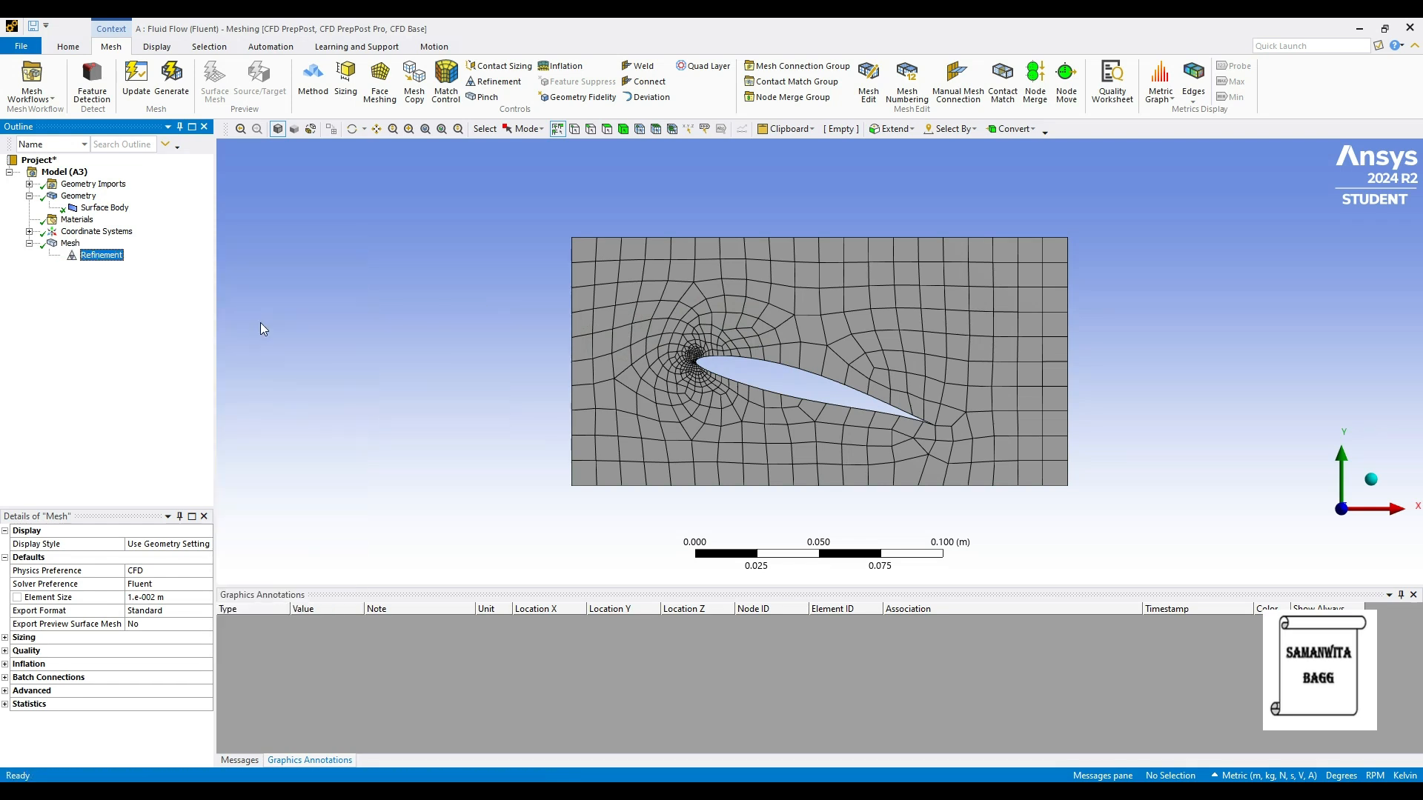
pyautogui.click(612, 333)
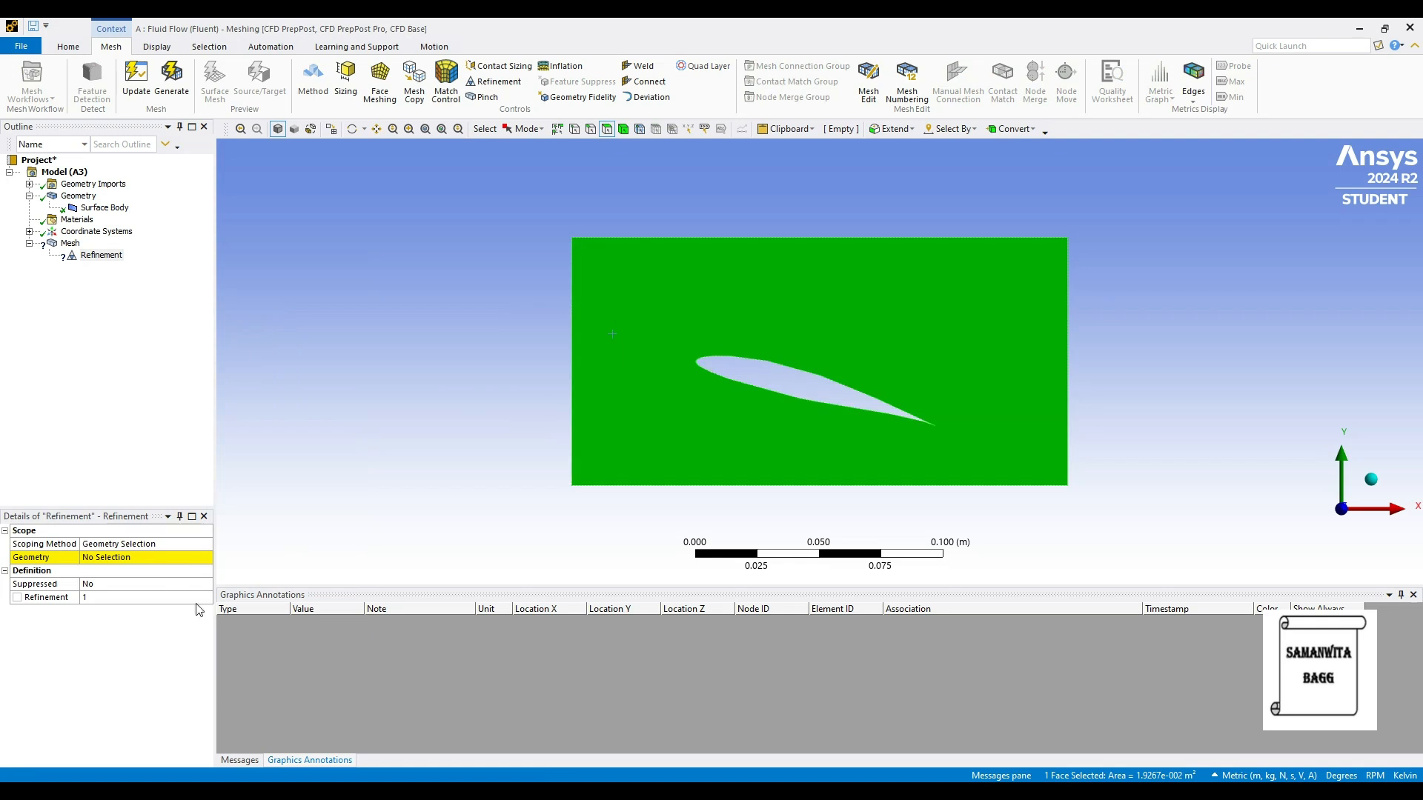
pyautogui.click(111, 561)
pyautogui.click(110, 560)
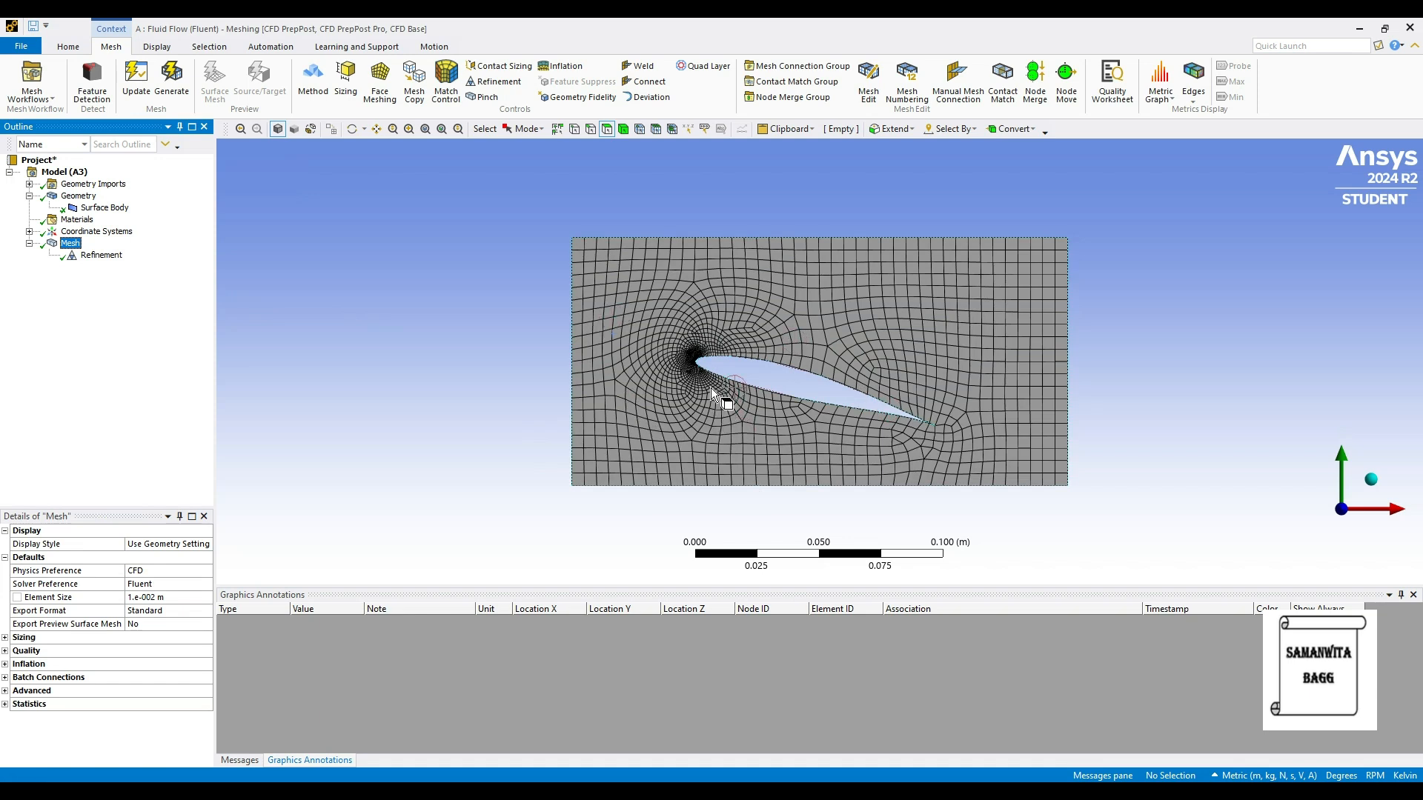
# Step: Create a named selection "inlet" from the flow domain's left vertical edge
pyautogui.click(593, 131)
pyautogui.click(573, 310)
pyautogui.rightClick(574, 310)
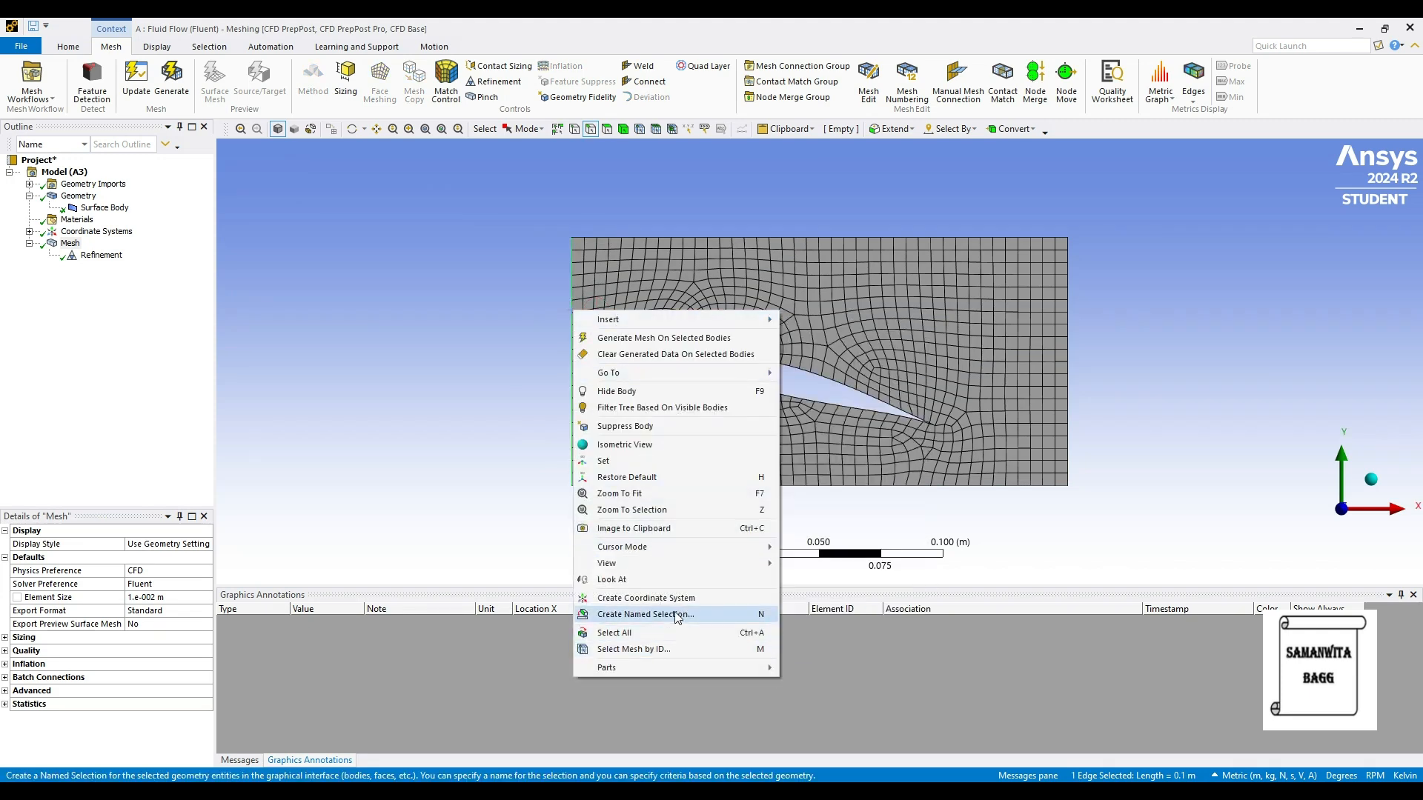
pyautogui.click(644, 614)
pyautogui.write('in')
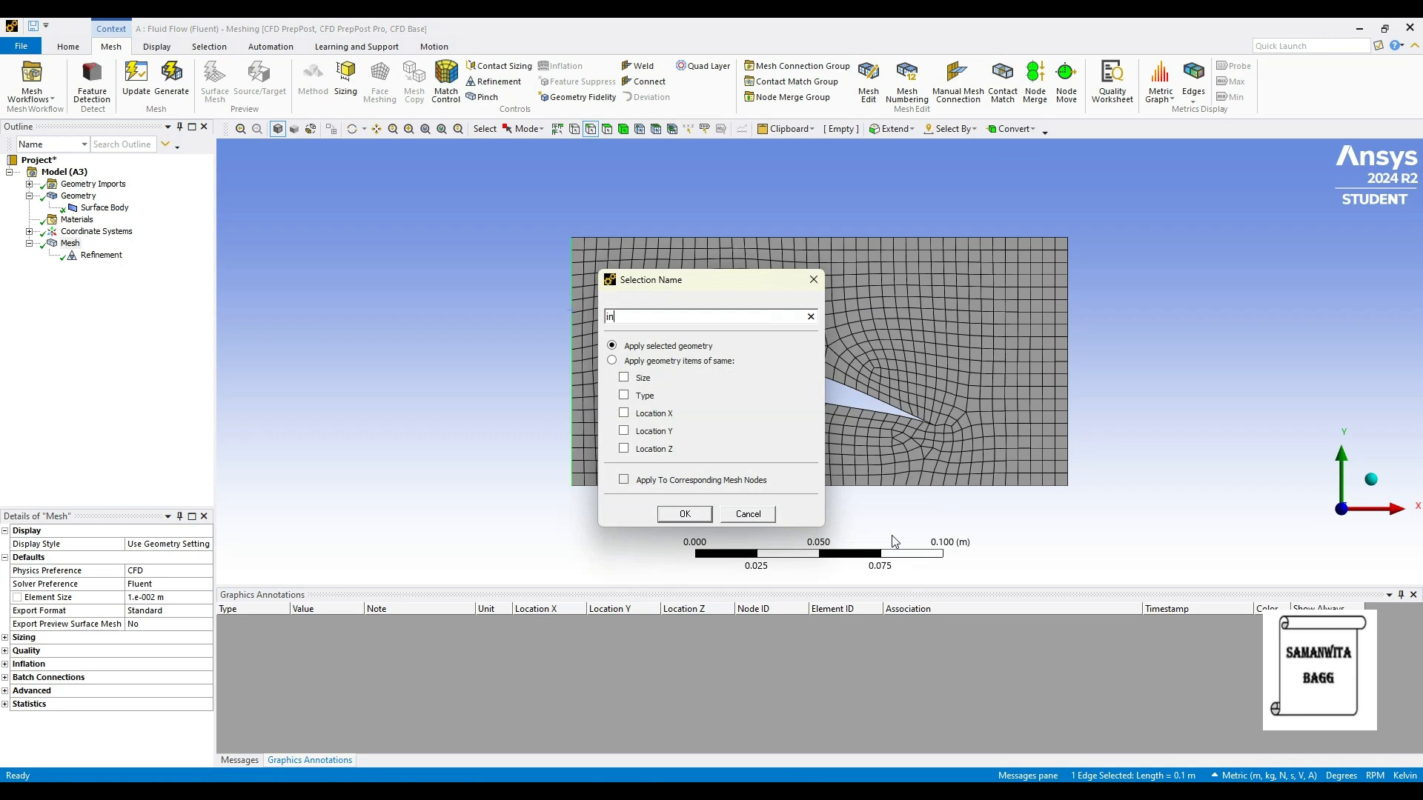
pyautogui.write('let')
pyautogui.press('Return')
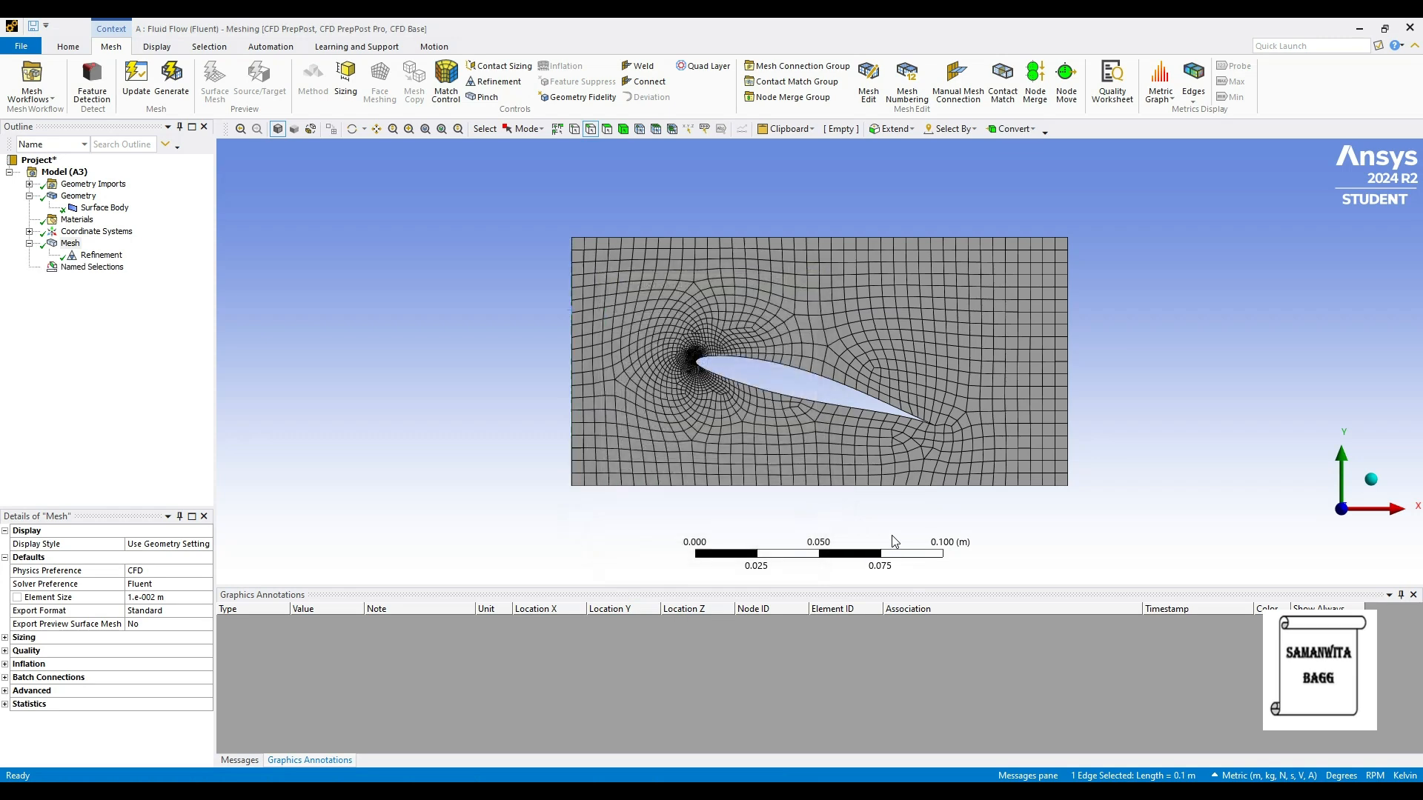
# Step: Create a named selection "outlet" from the flow domain's right vertical edge
pyautogui.click(1070, 326)
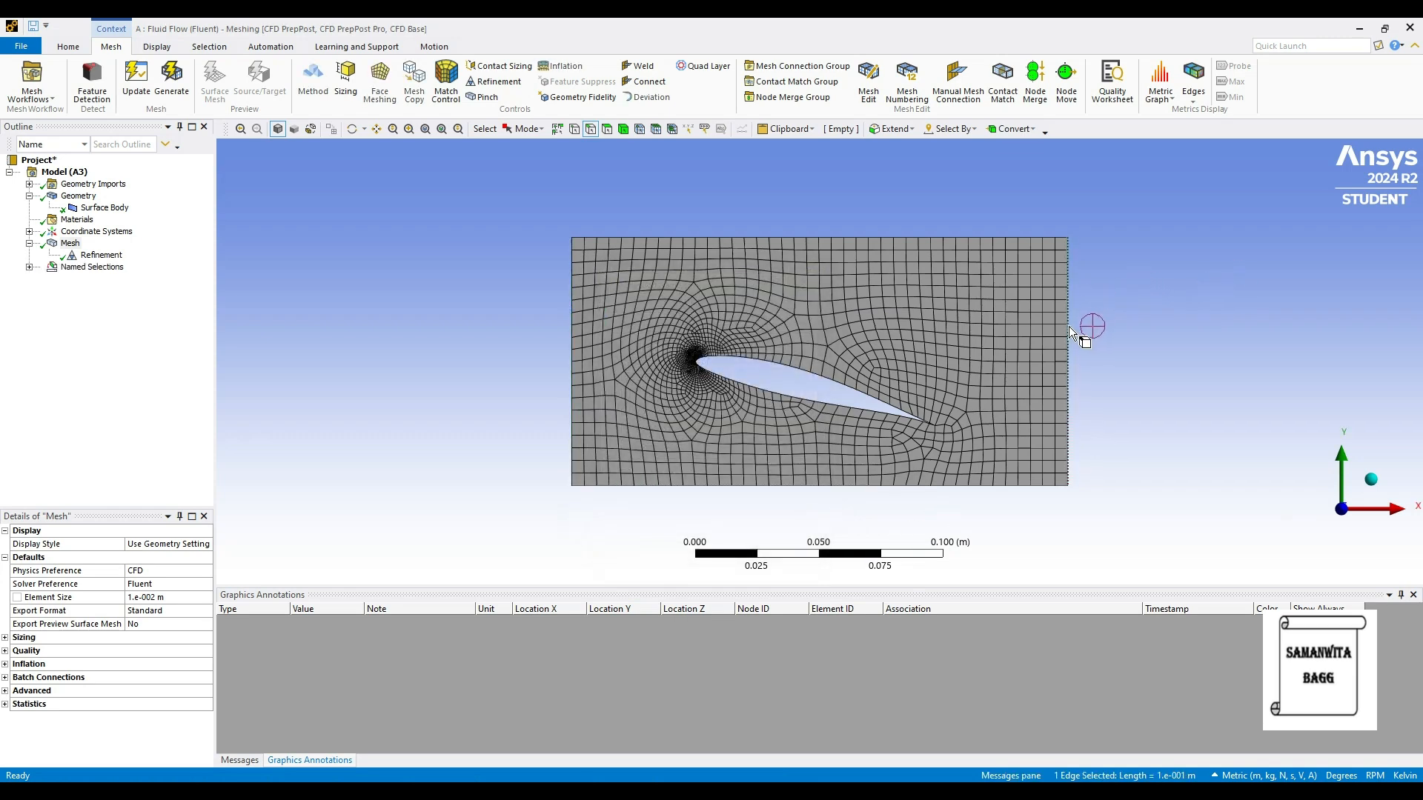
pyautogui.rightClick(1070, 326)
pyautogui.click(1146, 631)
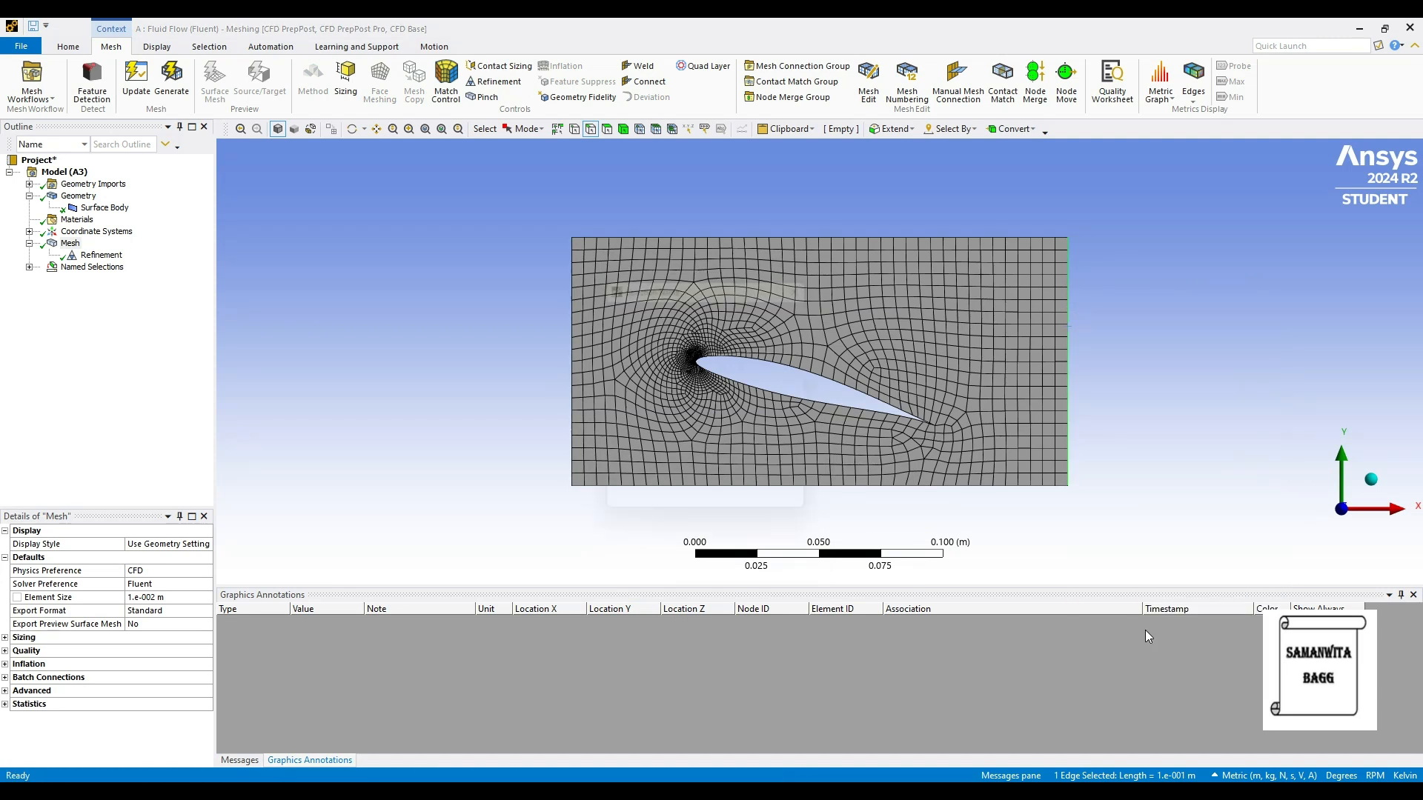
pyautogui.write('outle')
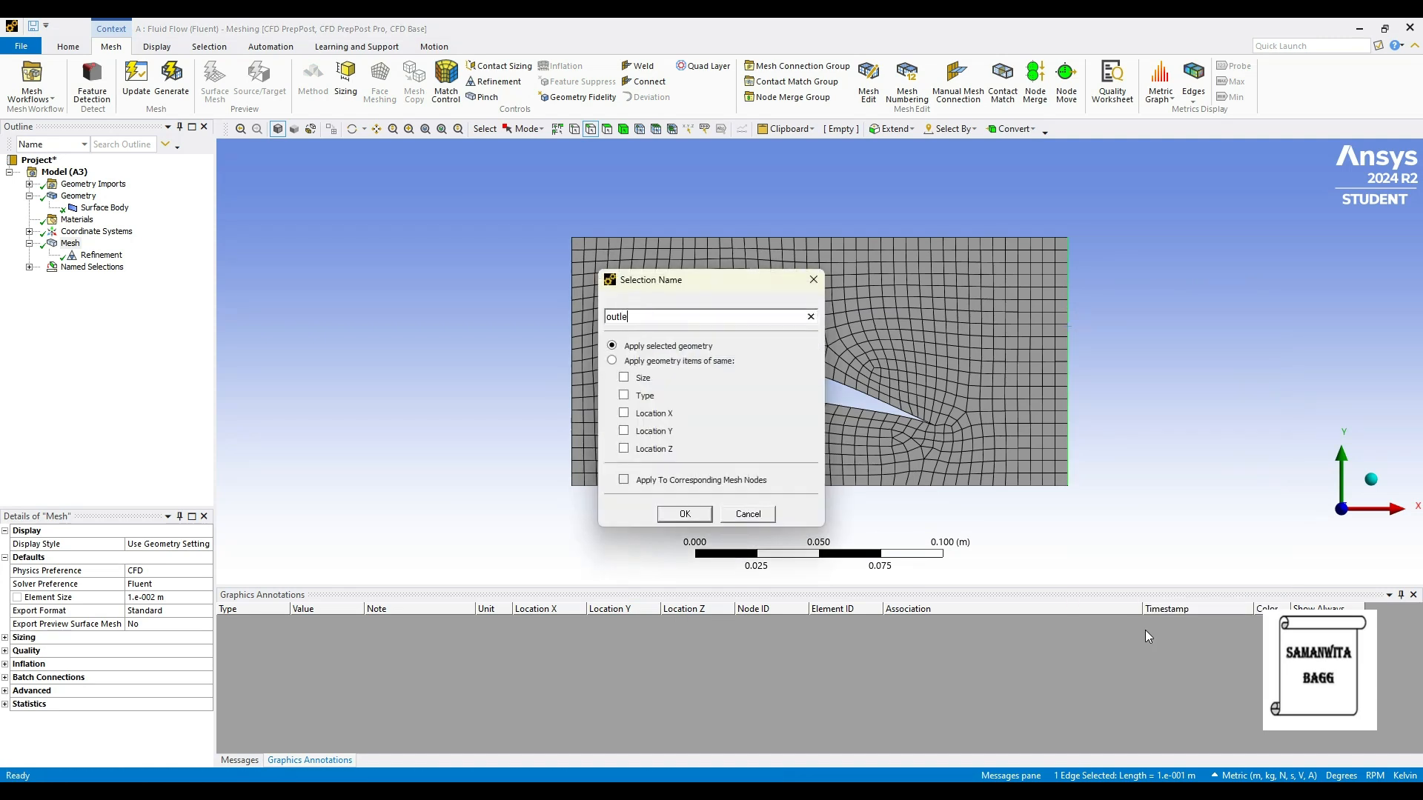
pyautogui.write('t')
pyautogui.press('Return')
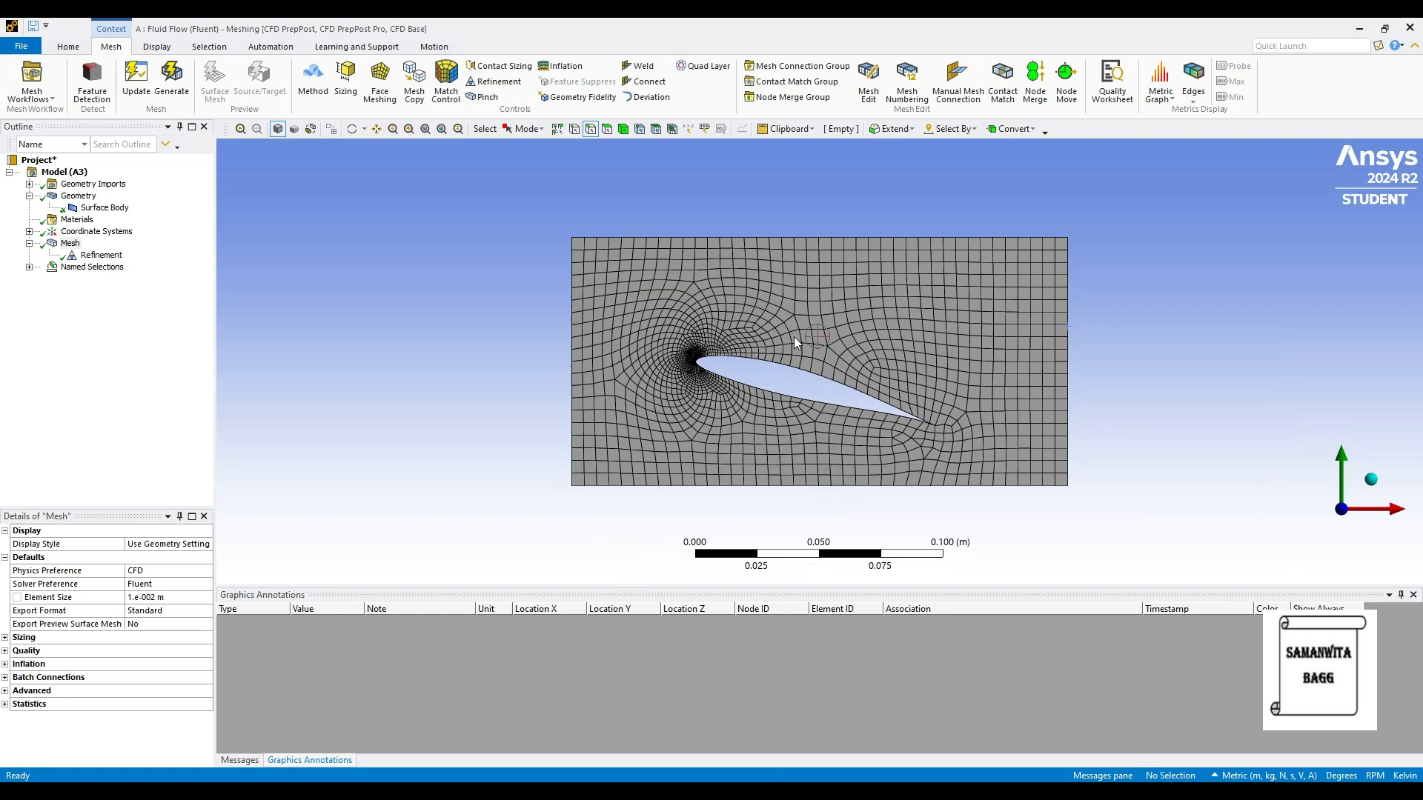
# Step: Create a named selection "top" from the flow domain's upper horizontal edge
pyautogui.click(755, 237)
pyautogui.rightClick(756, 237)
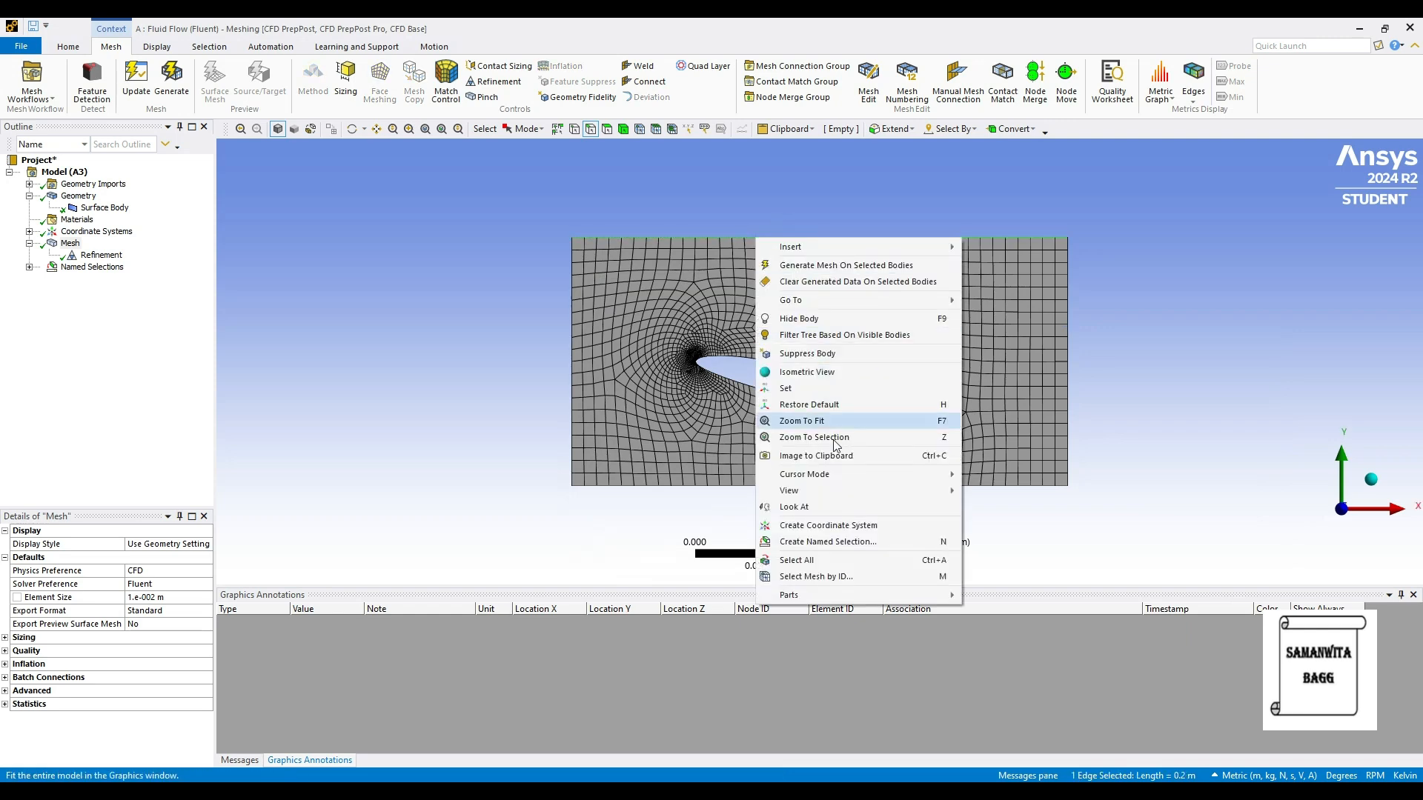
pyautogui.click(840, 546)
pyautogui.write('top')
pyautogui.press('Return')
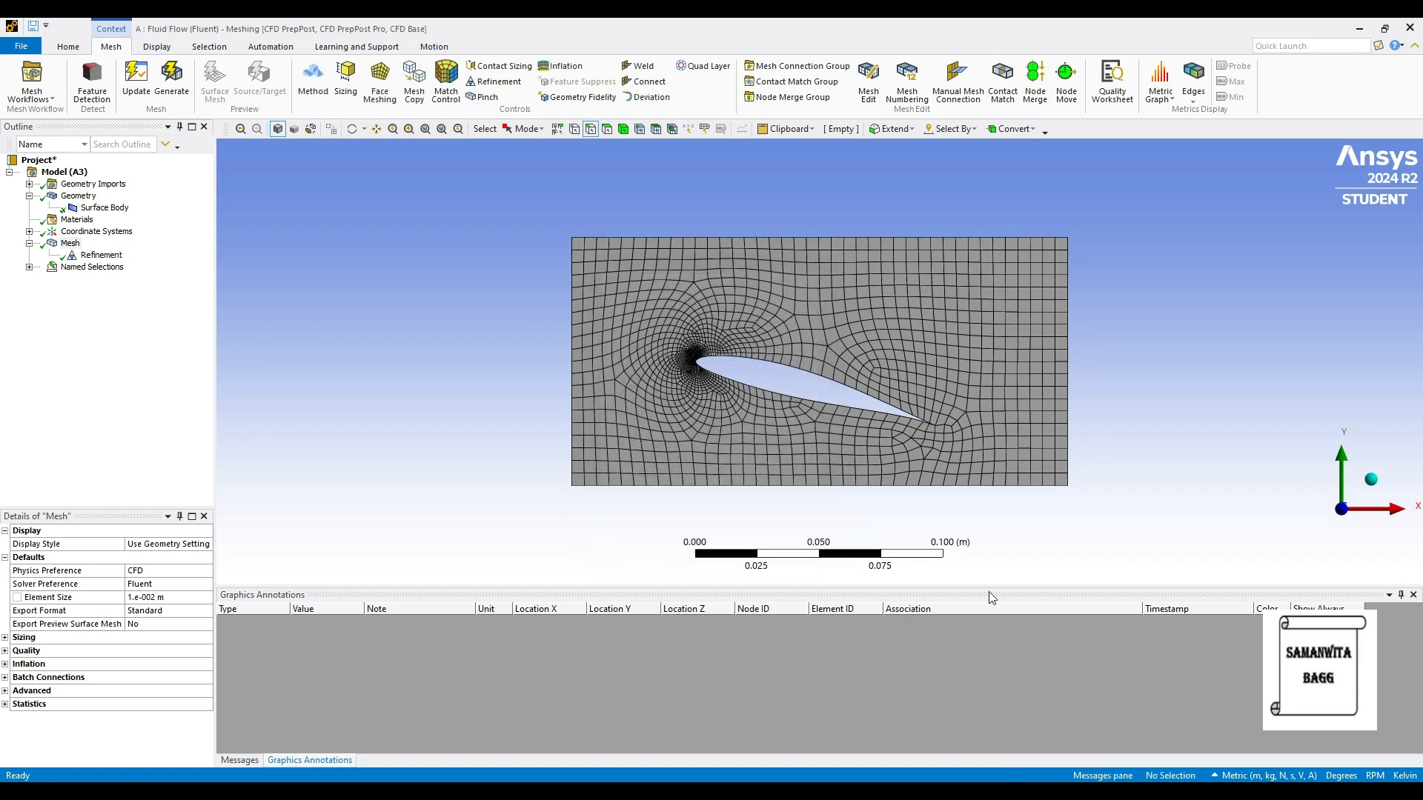
# Step: Create a named selection "bottom" from the flow domain's lower horizontal edge
pyautogui.click(811, 483)
pyautogui.rightClick(811, 484)
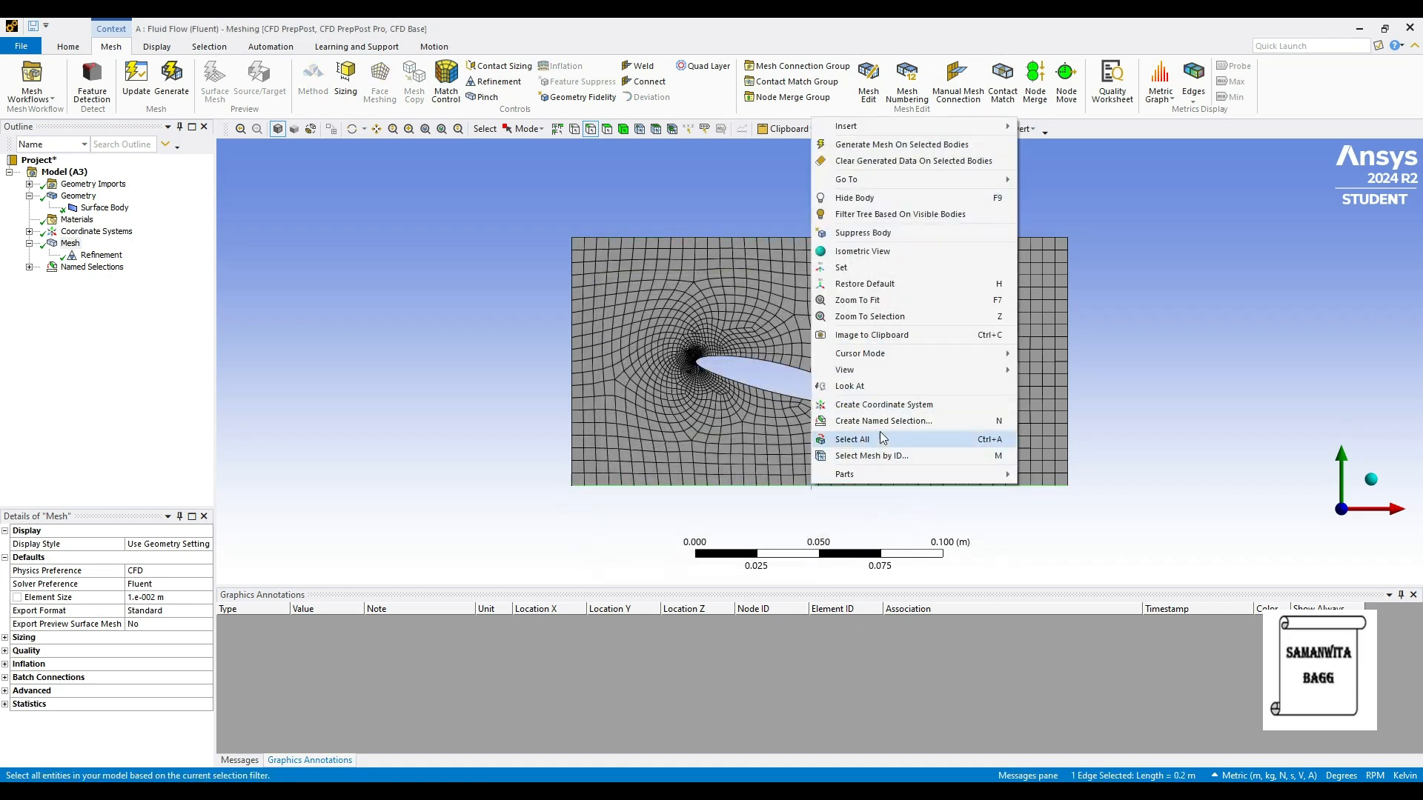
pyautogui.click(881, 546)
pyautogui.write('bottom')
pyautogui.press('Return')
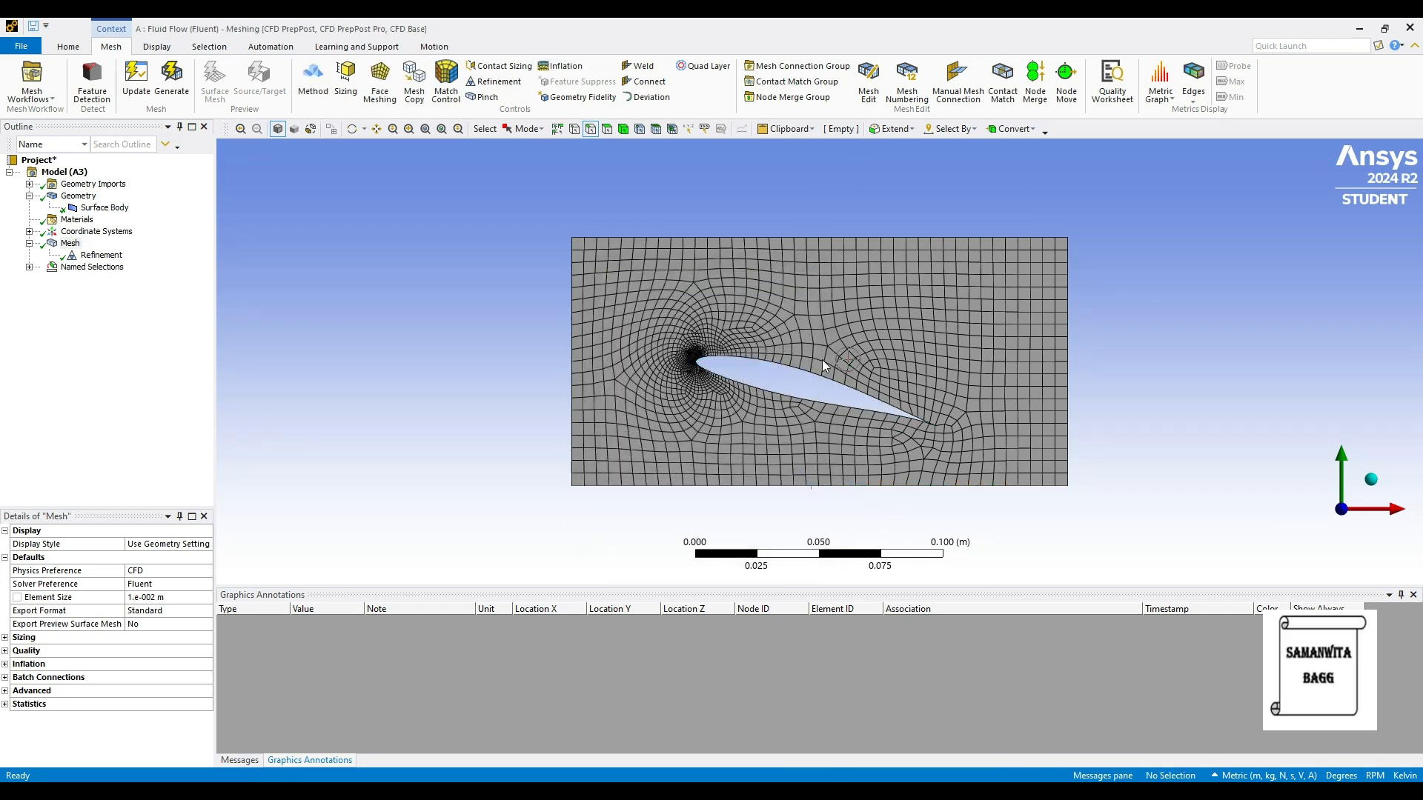
# Step: Create a named selection "airfoil" from the airfoil's outline edge
pyautogui.click(791, 368)
pyautogui.rightClick(790, 369)
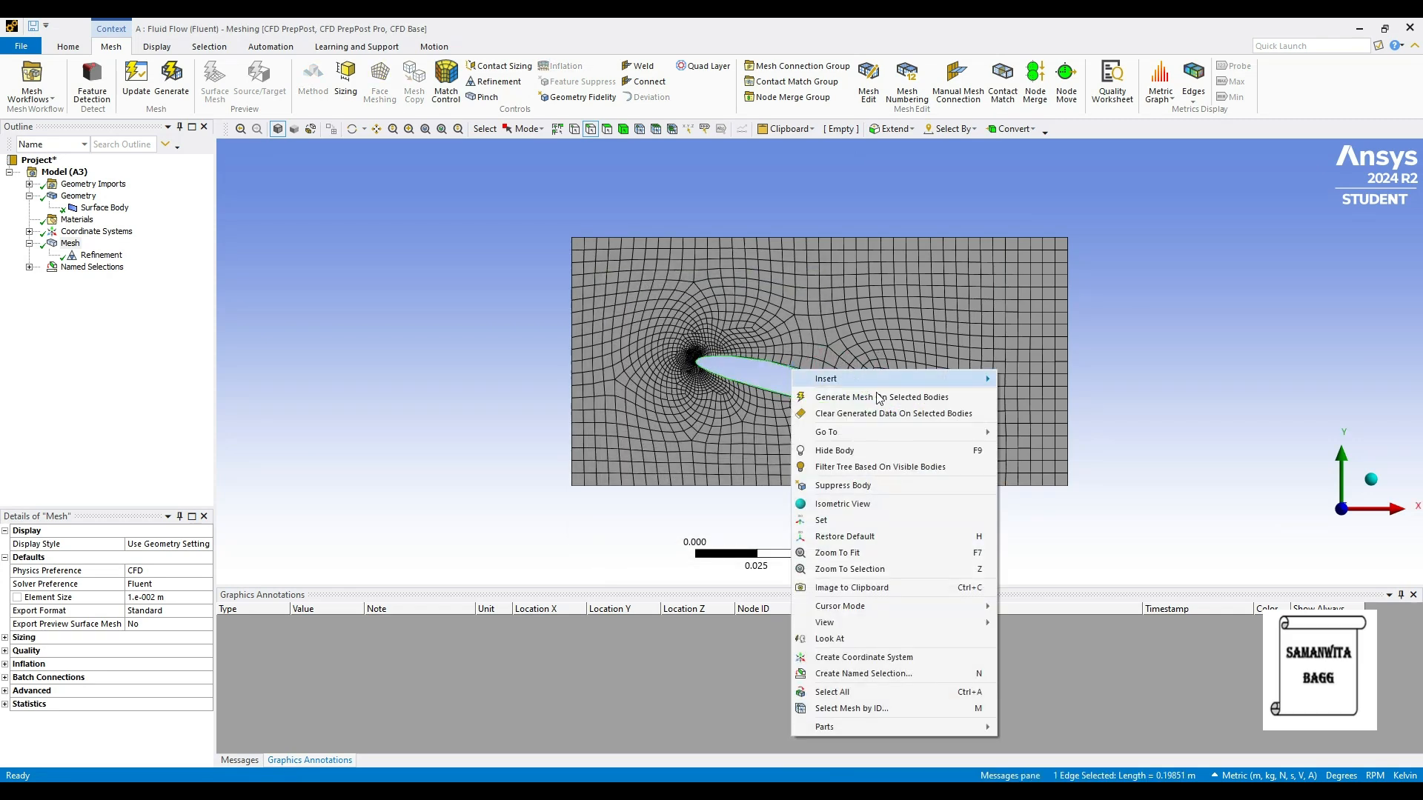
pyautogui.click(896, 676)
pyautogui.write('airfo')
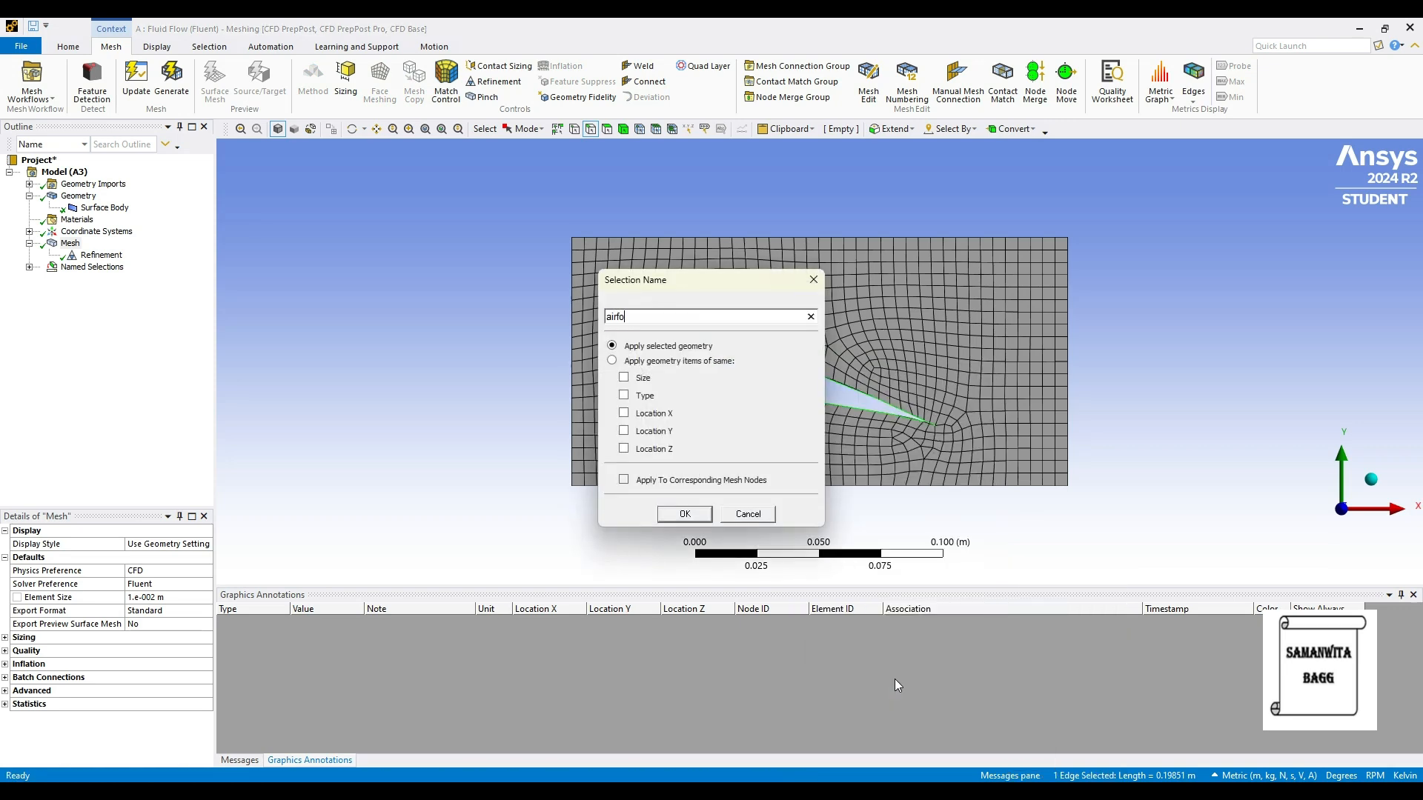
pyautogui.write('il')
pyautogui.press('Return')
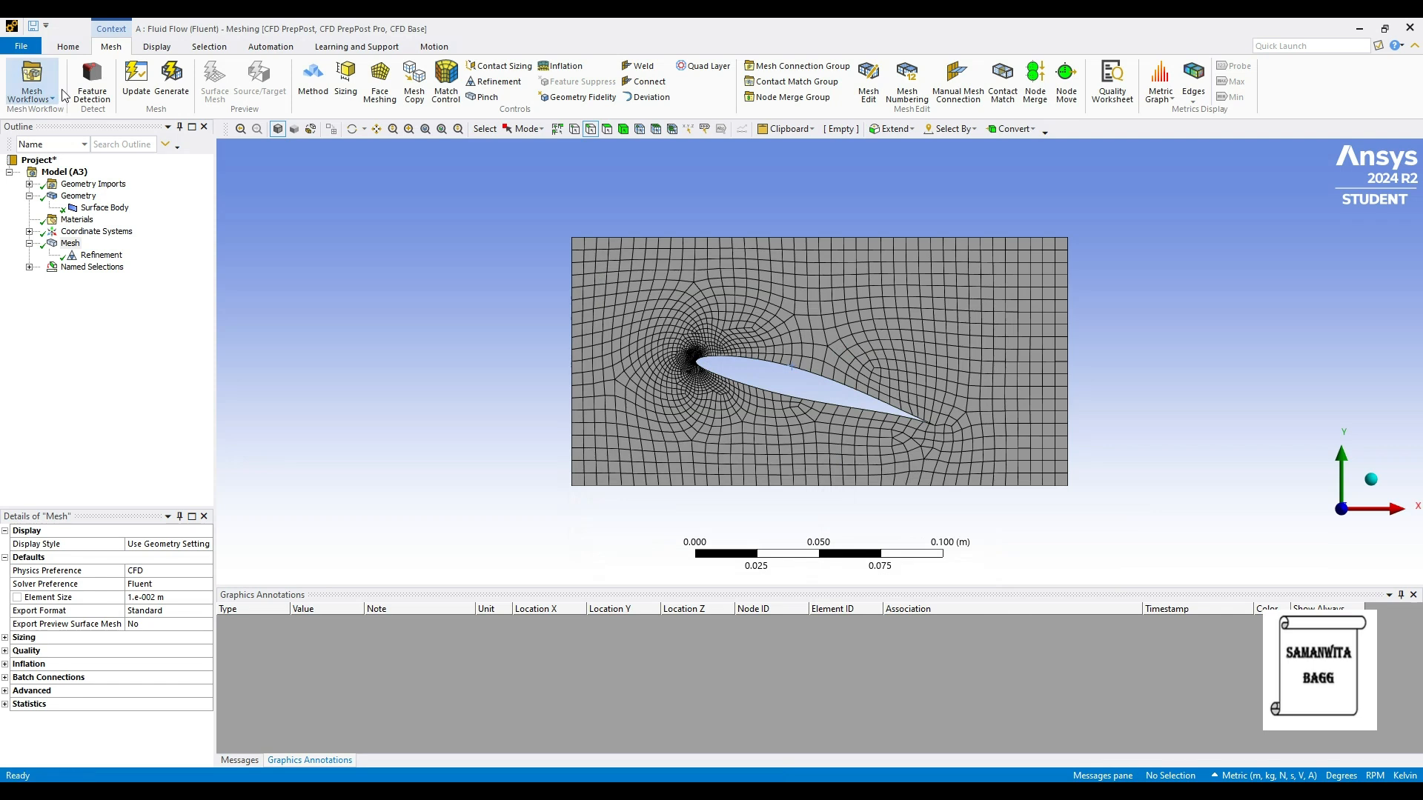
# Step: Expand the named selections for checking, update the mesh and return to the Workbench project by closing Ansys Meshing
pyautogui.click(29, 267)
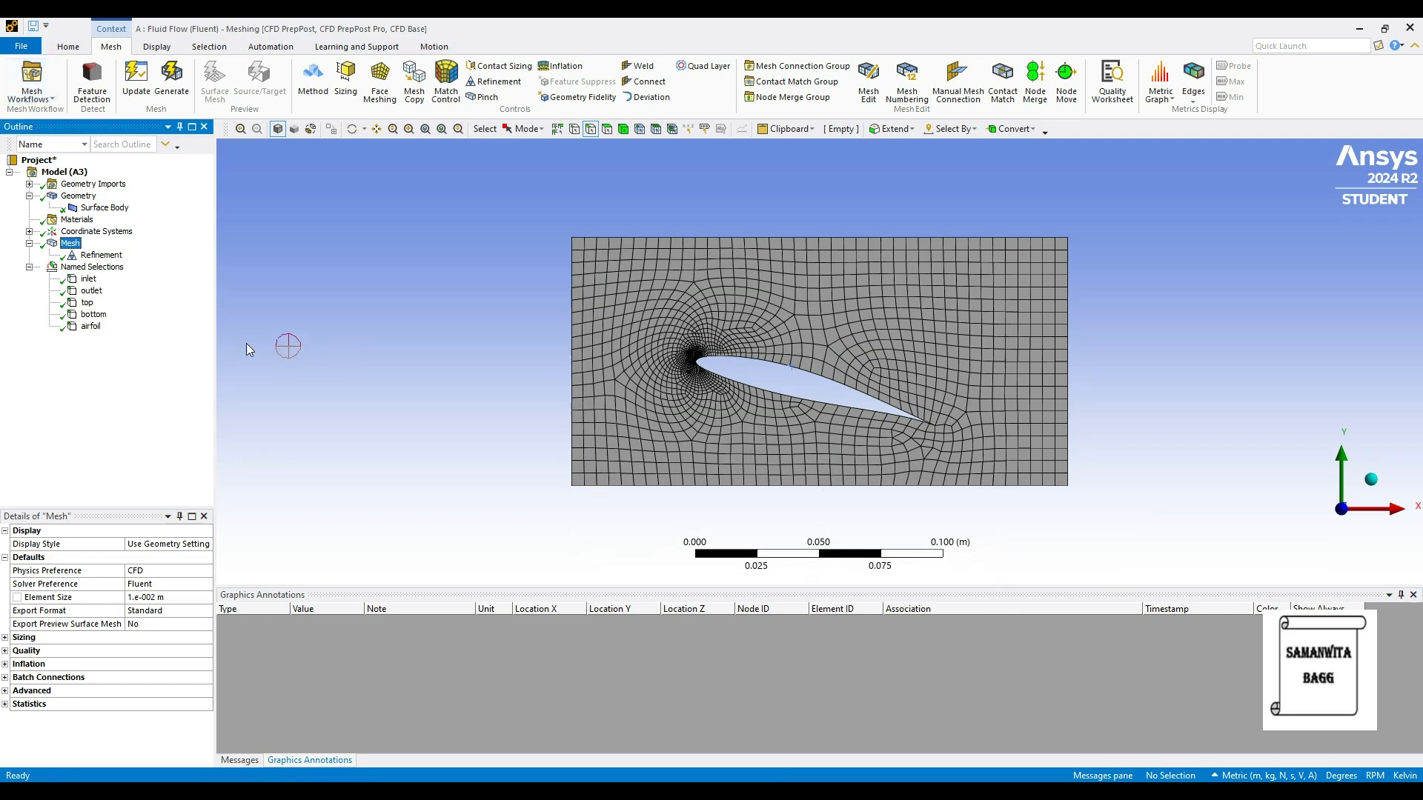
pyautogui.click(141, 88)
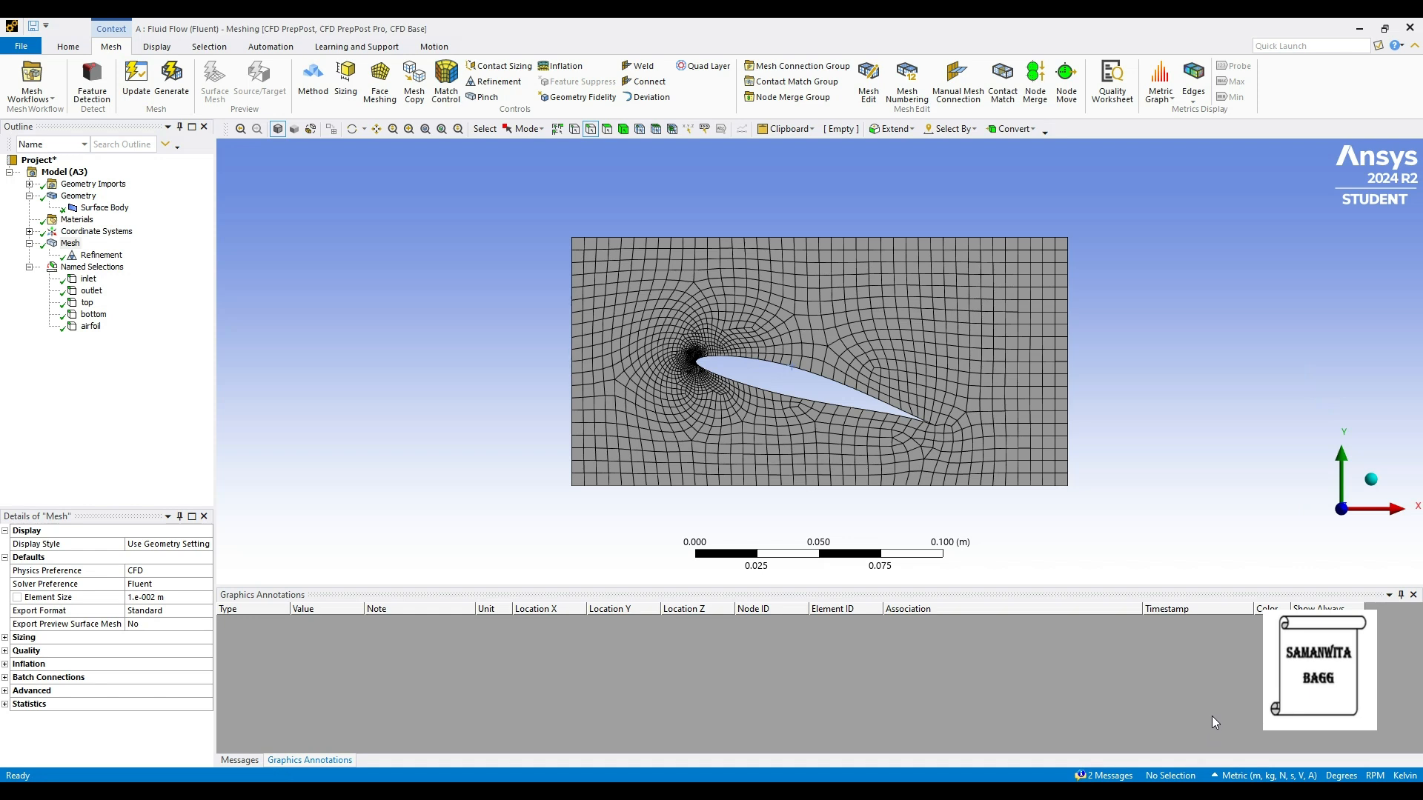
pyautogui.click(1409, 27)
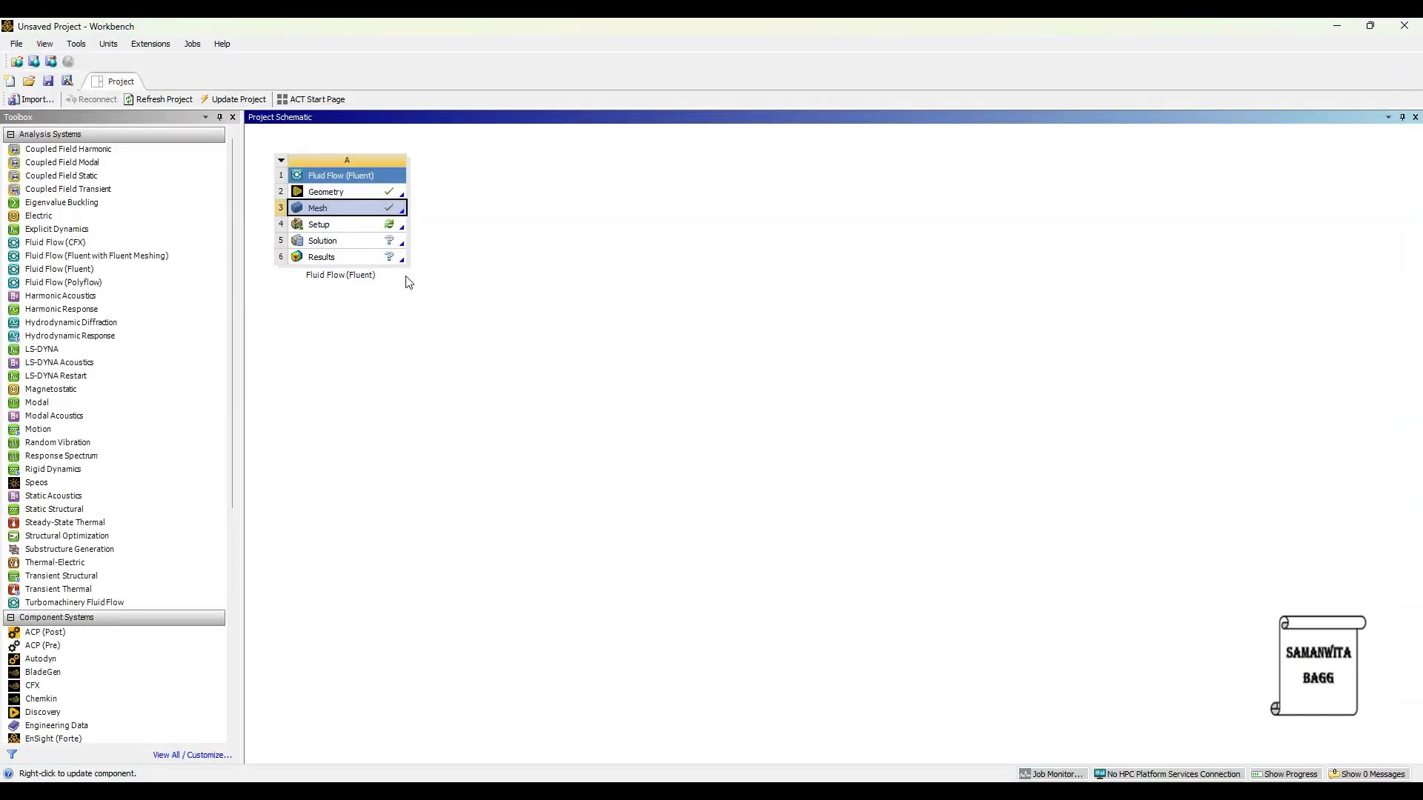
# Step: Launch Fluent from the Fluid Flow system's Setup cell with Double Precision enabled and 2 solver processes
pyautogui.doubleClick(343, 226)
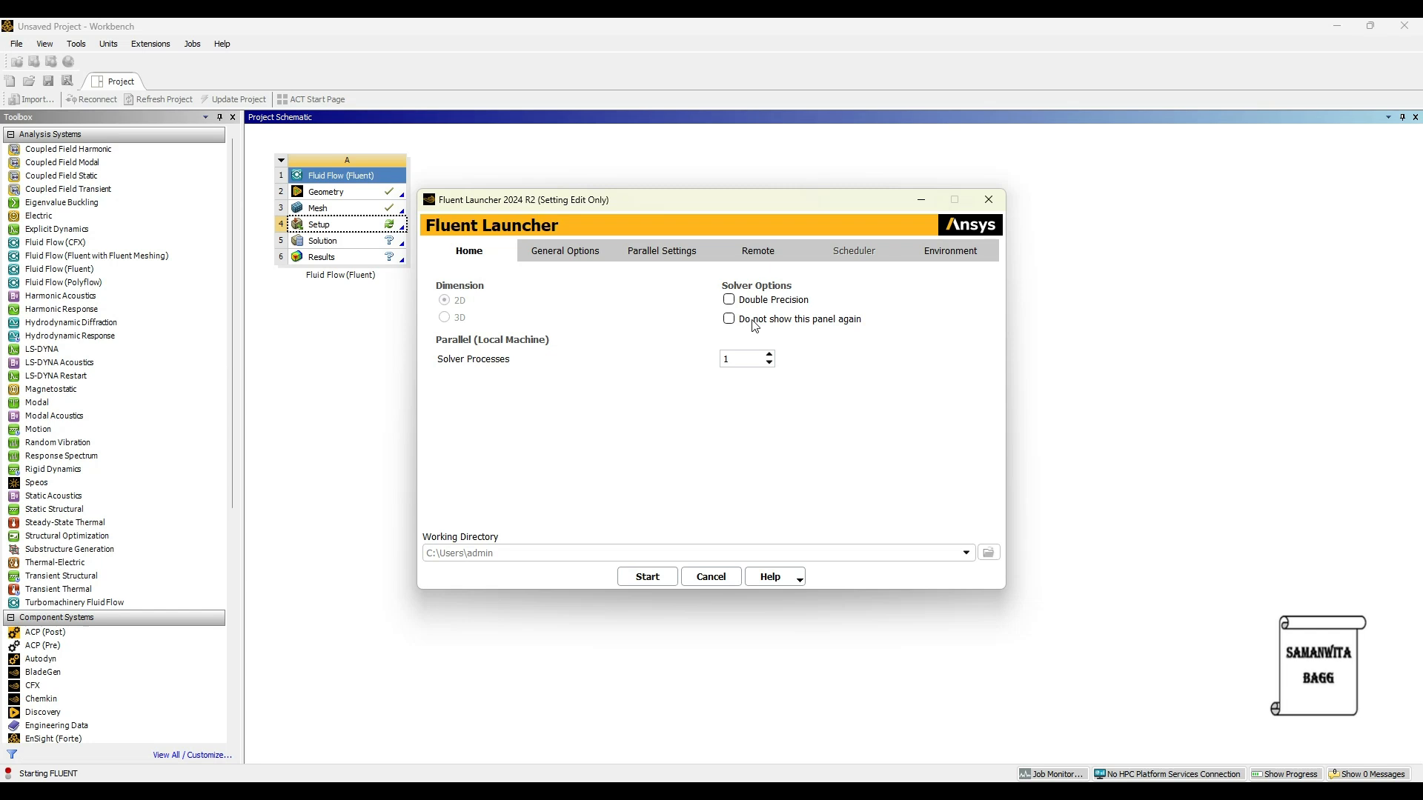
pyautogui.click(729, 299)
pyautogui.click(770, 355)
pyautogui.click(658, 586)
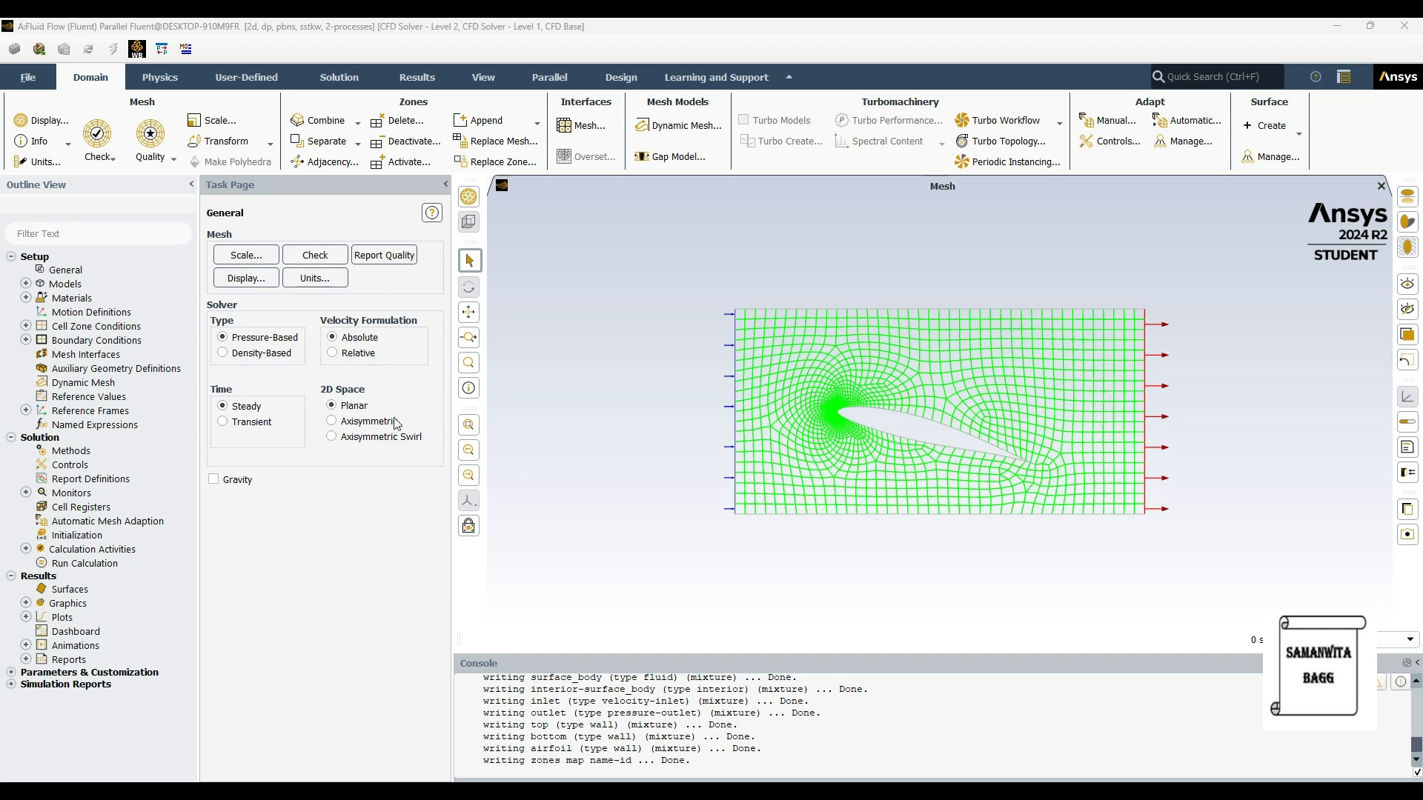
# Step: Review the physics models and the fluid and solid materials defined in the setup
pyautogui.click(26, 284)
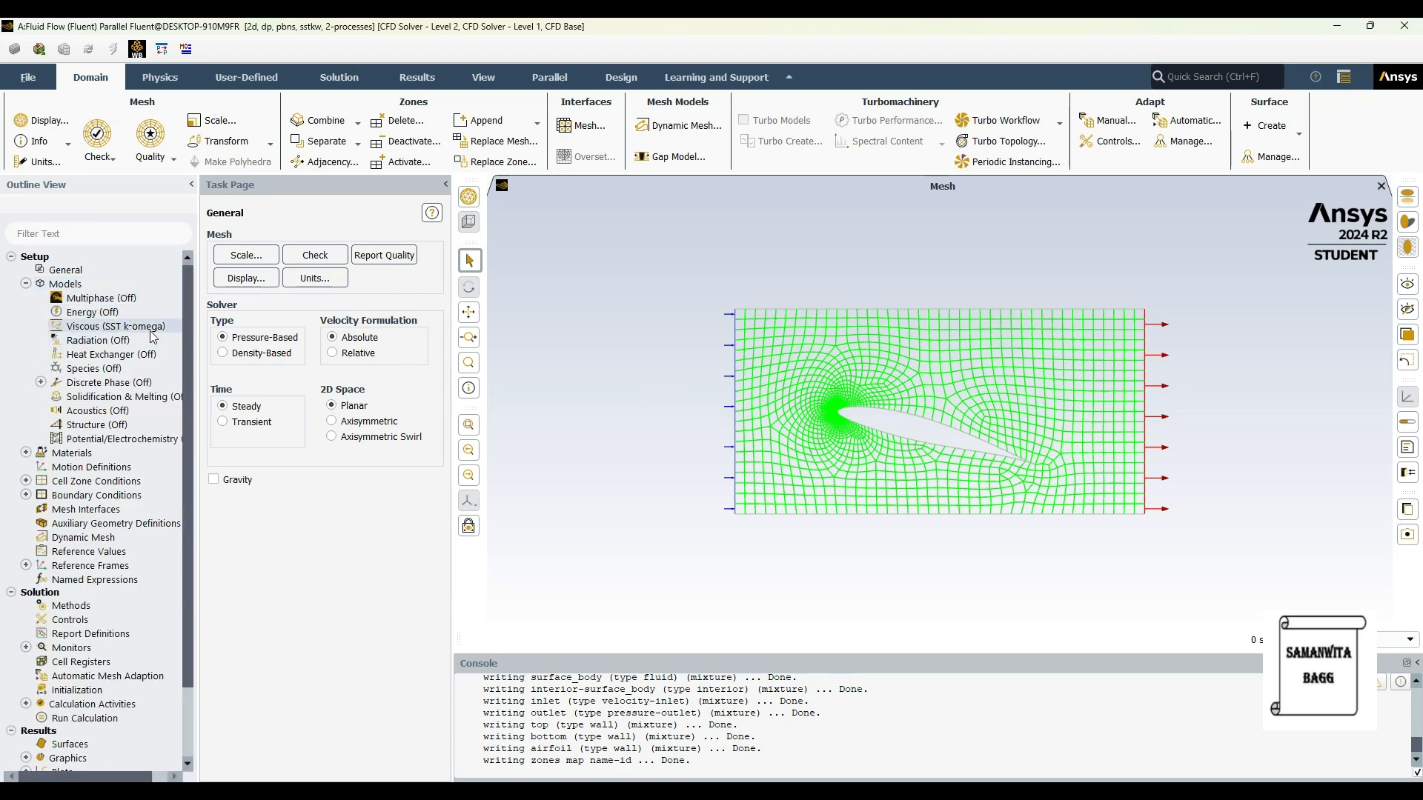
pyautogui.doubleClick(44, 285)
pyautogui.click(26, 298)
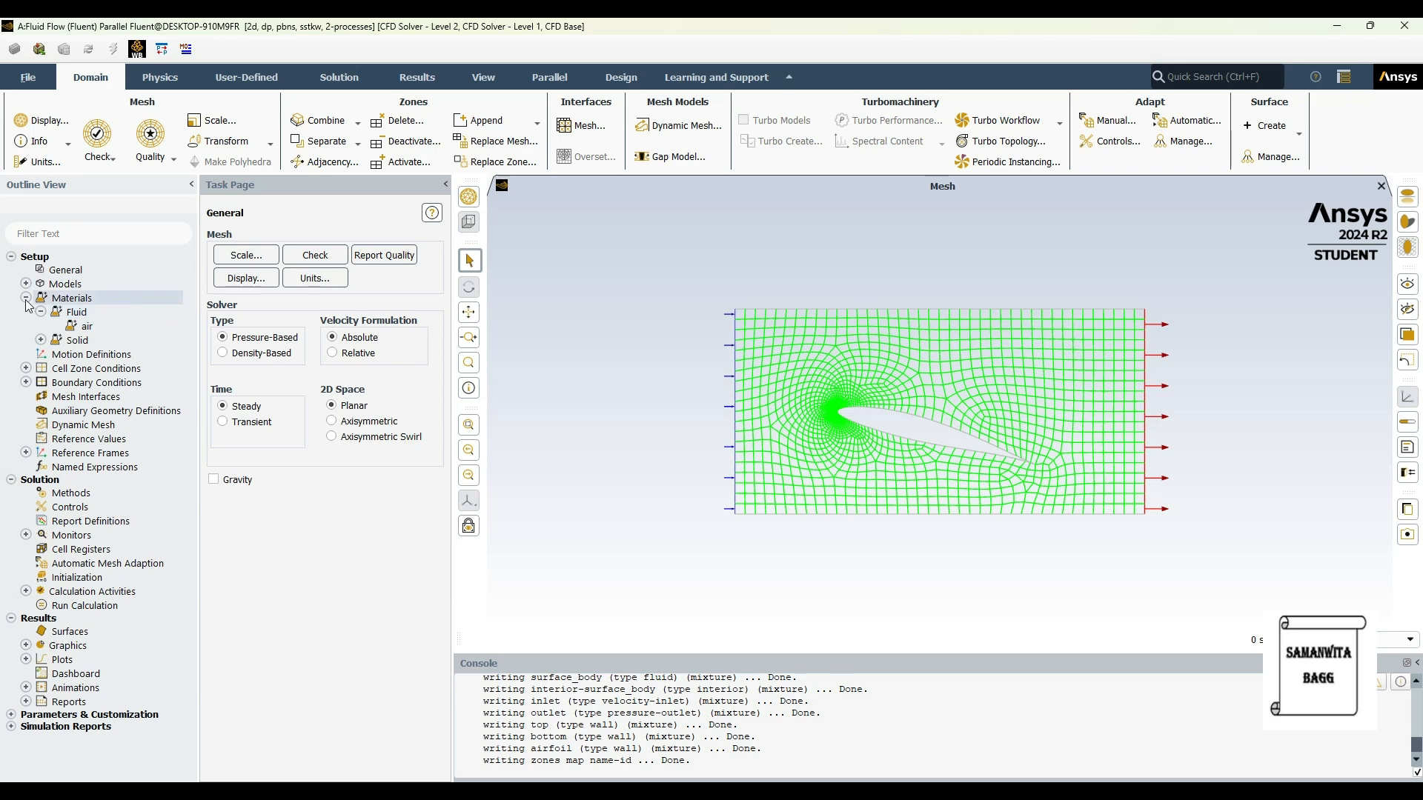
pyautogui.click(26, 298)
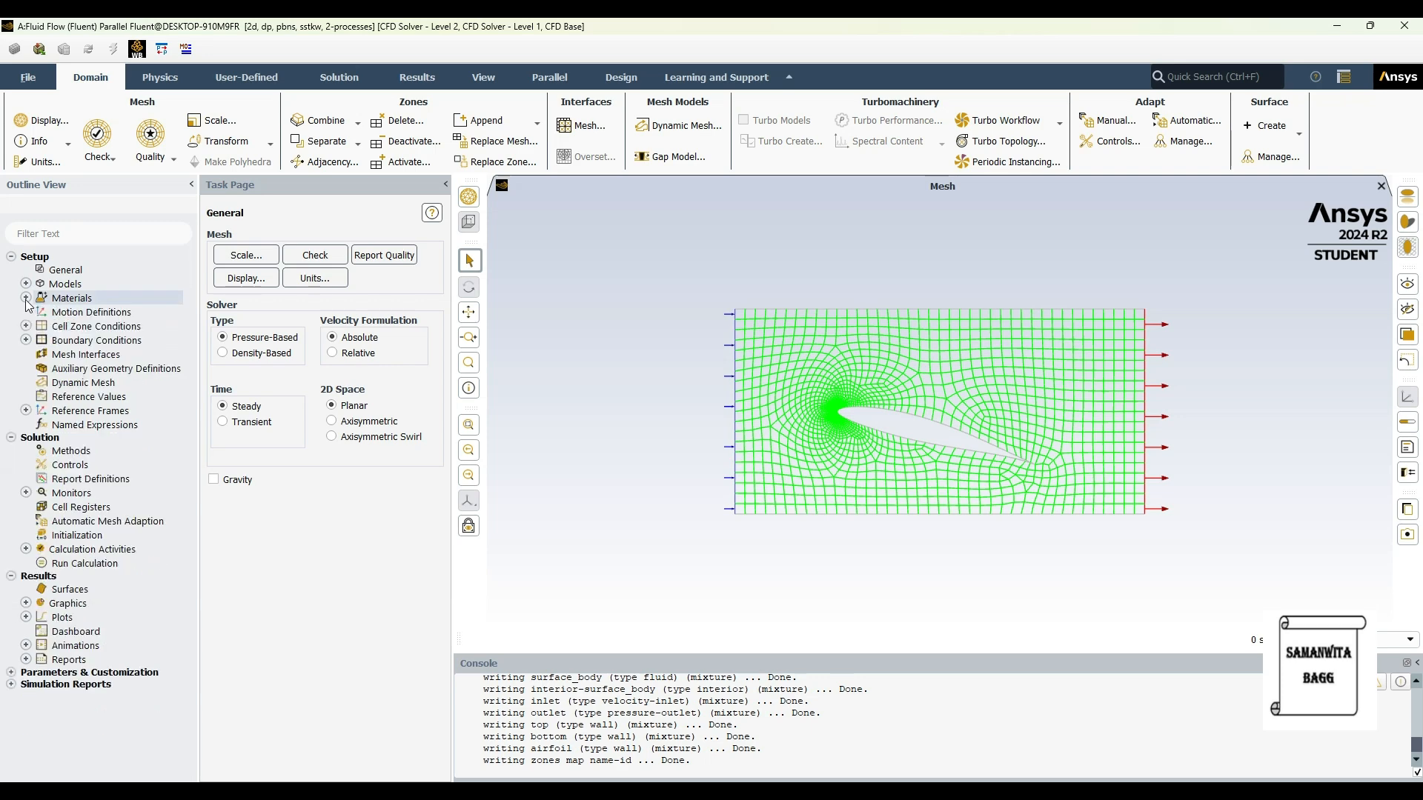
# Step: Set the inlet boundary's velocity magnitude to 10 m/s and apply it
pyautogui.click(26, 340)
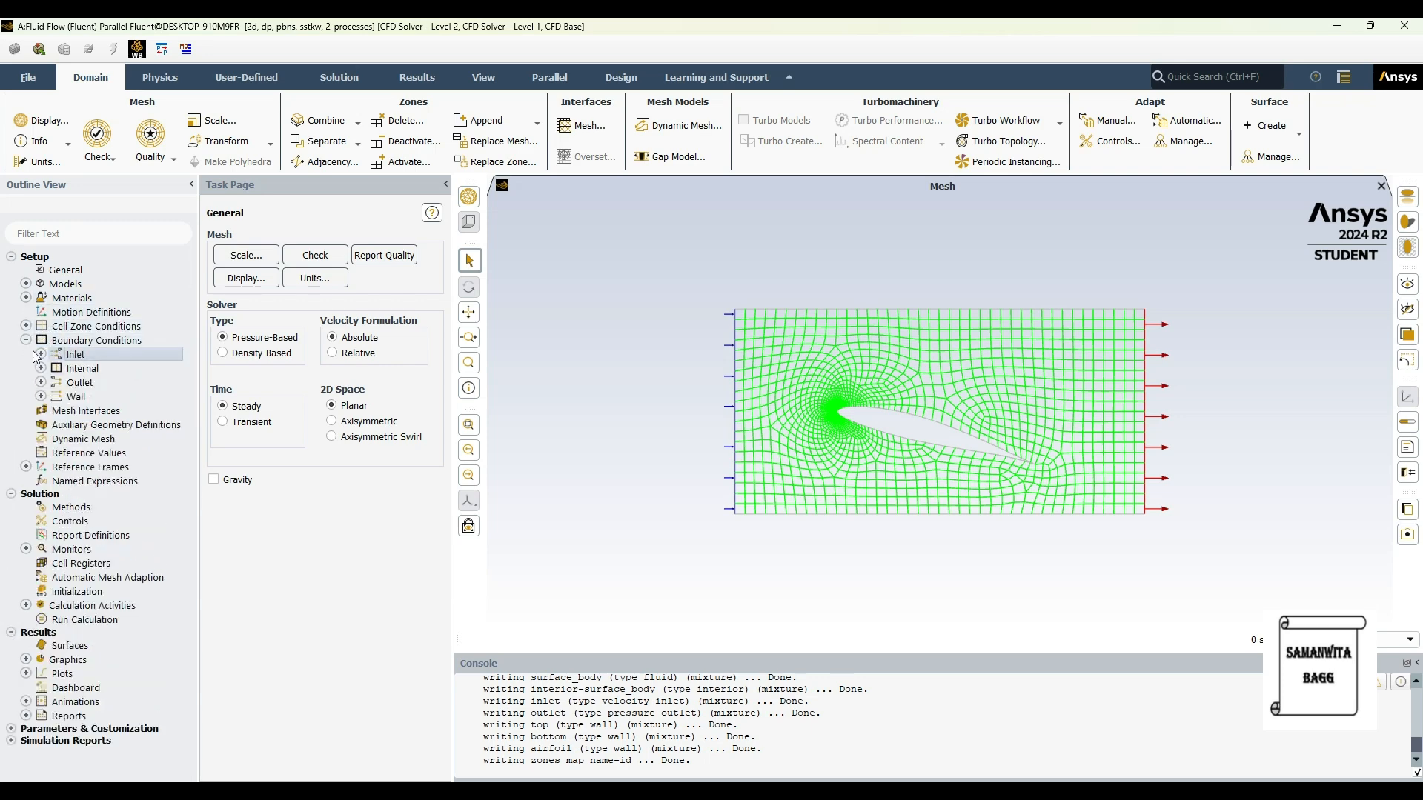
pyautogui.click(41, 354)
pyautogui.doubleClick(132, 369)
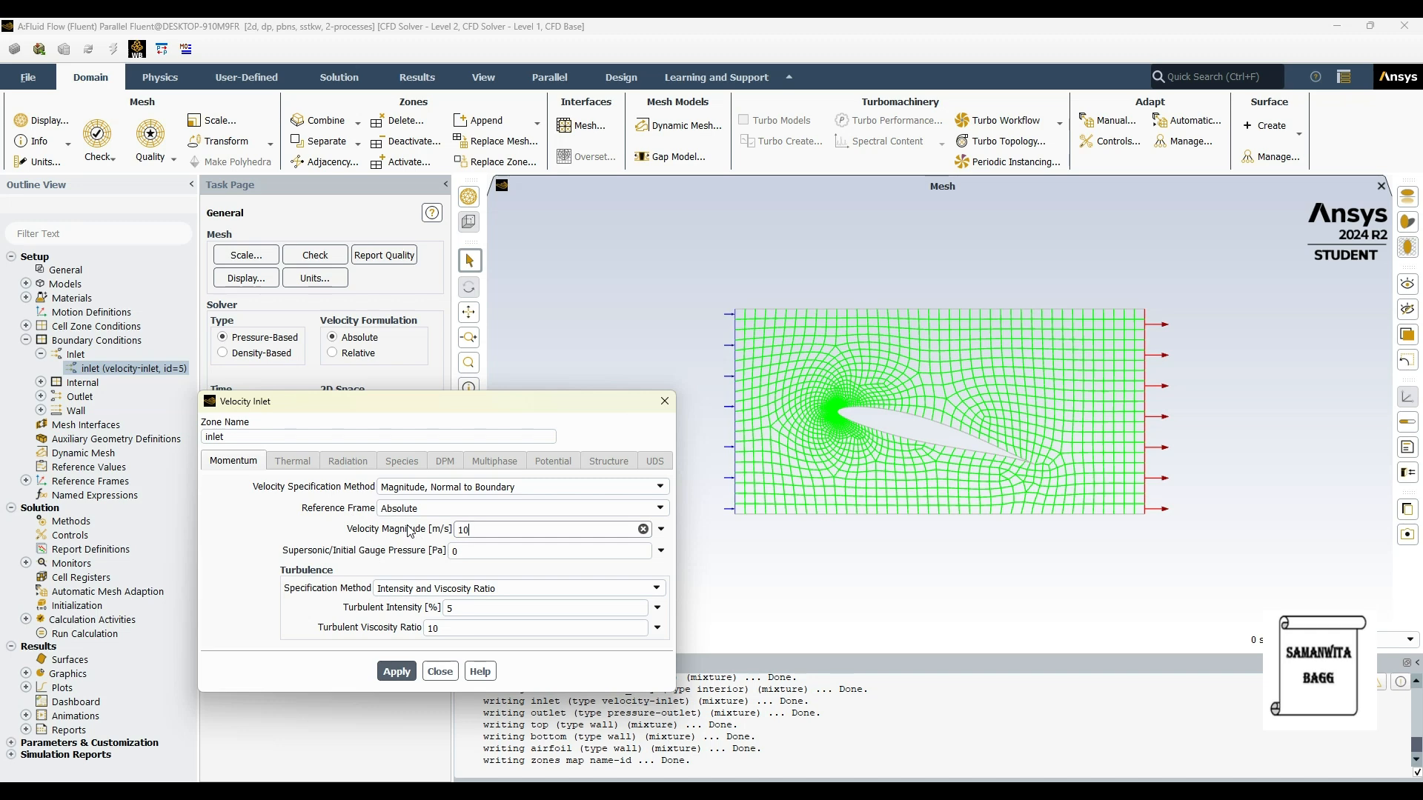
pyautogui.click(396, 672)
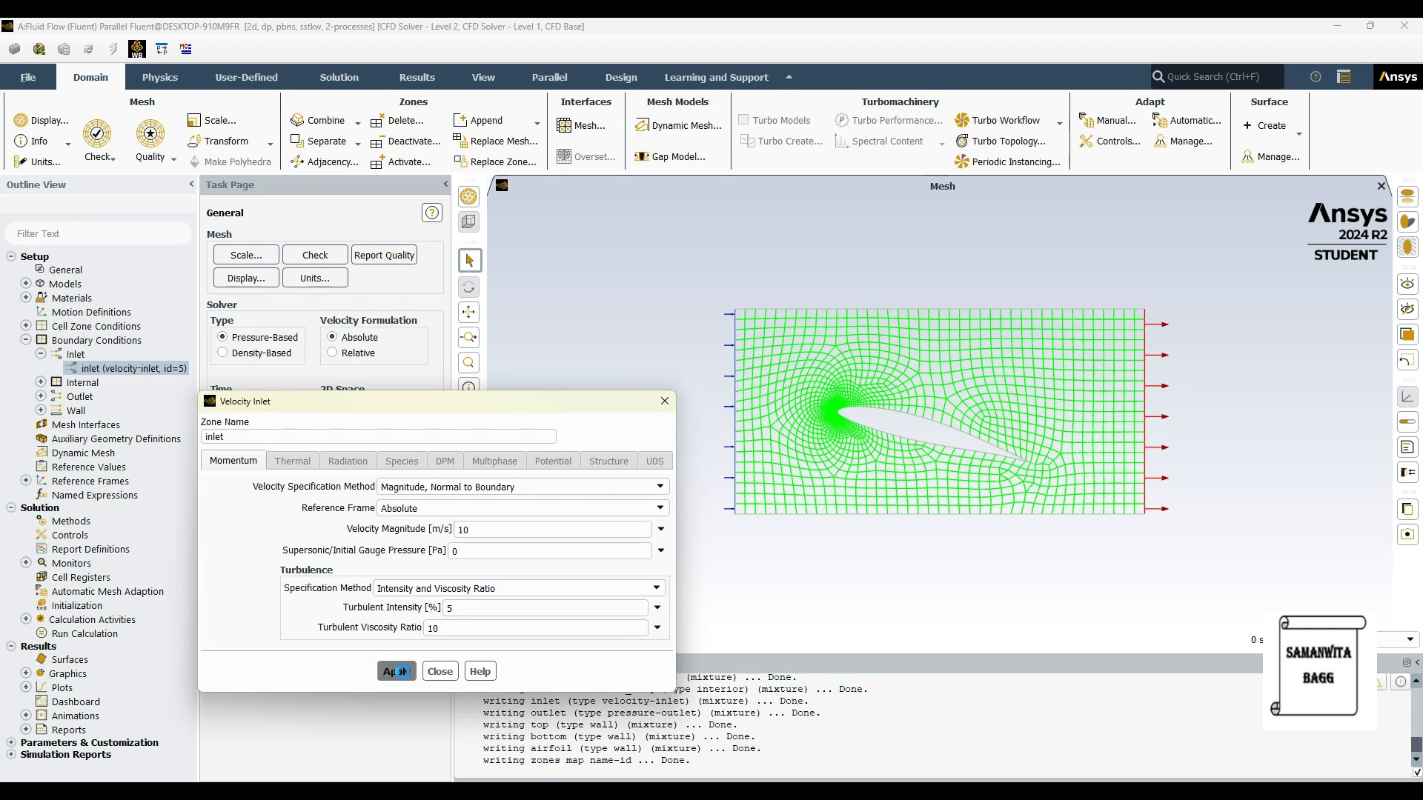
pyautogui.click(440, 671)
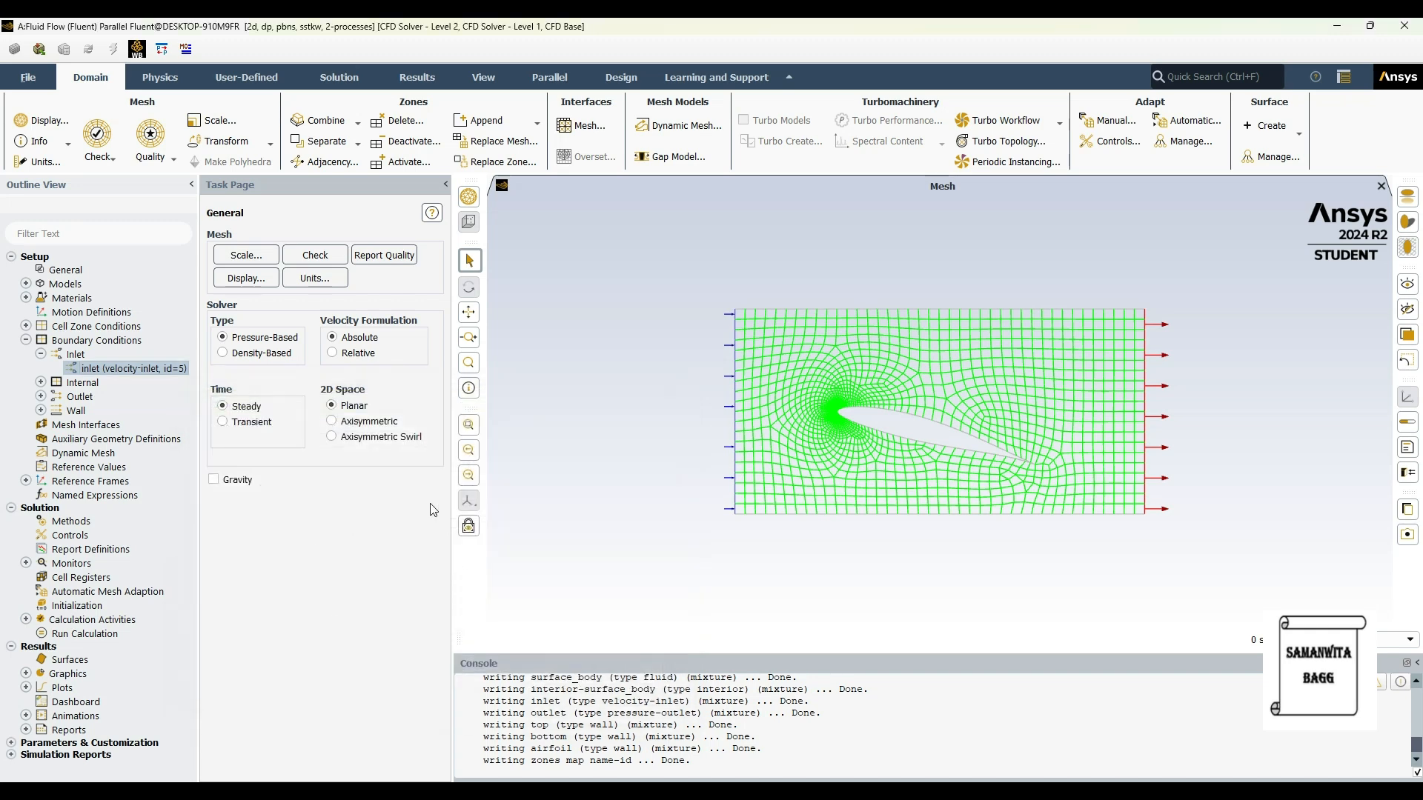
pyautogui.click(25, 340)
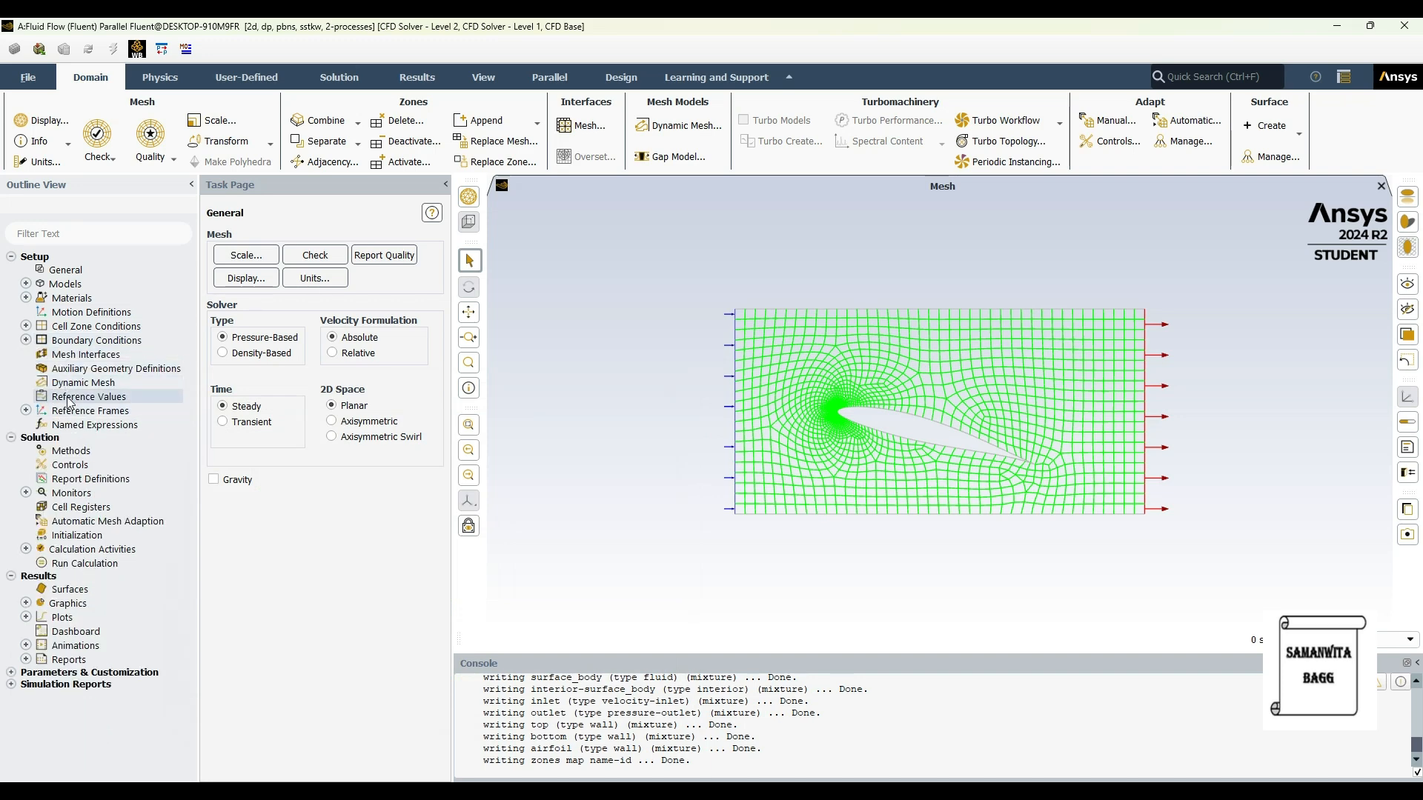
# Step: Compute the reference values from the inlet and set the reference zone to surface_body
pyautogui.click(69, 398)
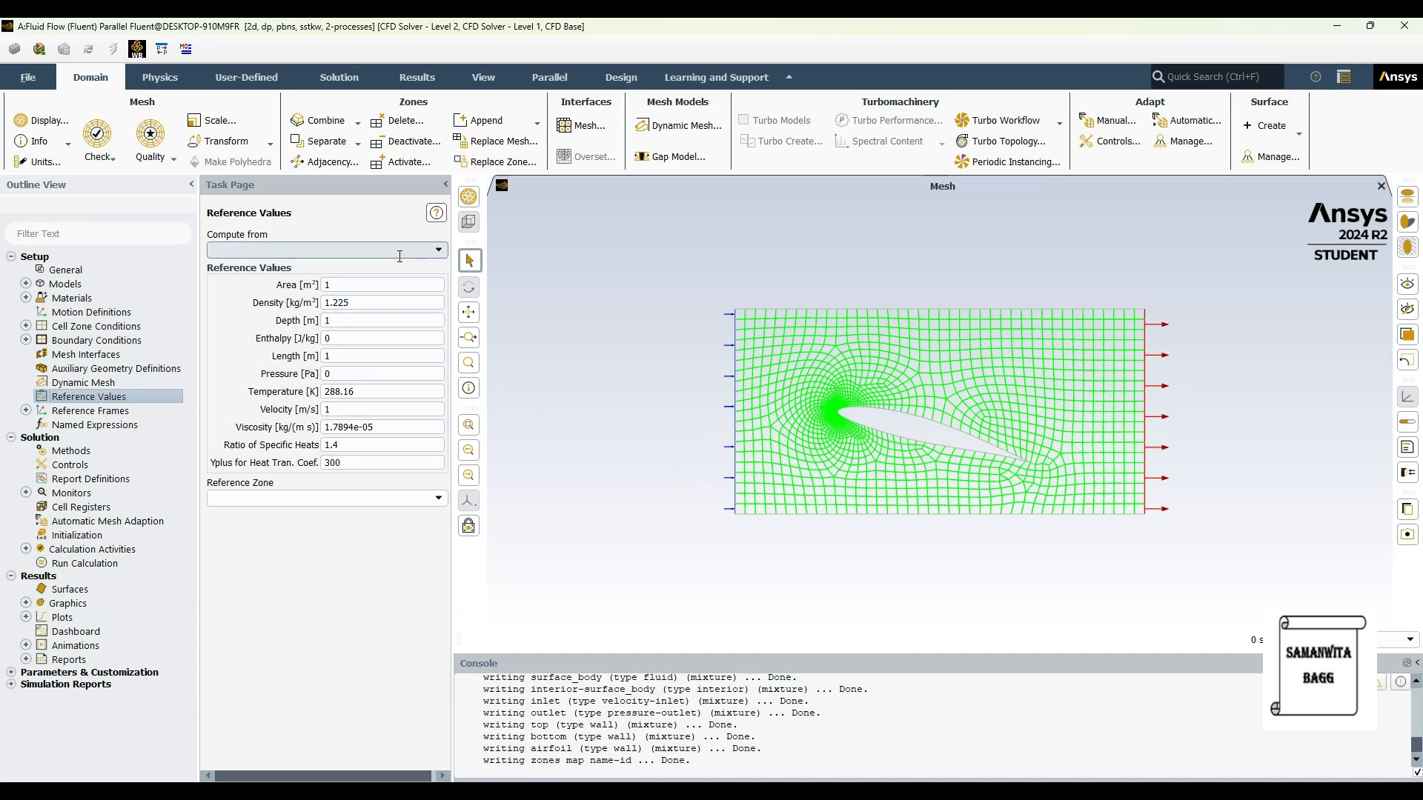
pyautogui.click(438, 251)
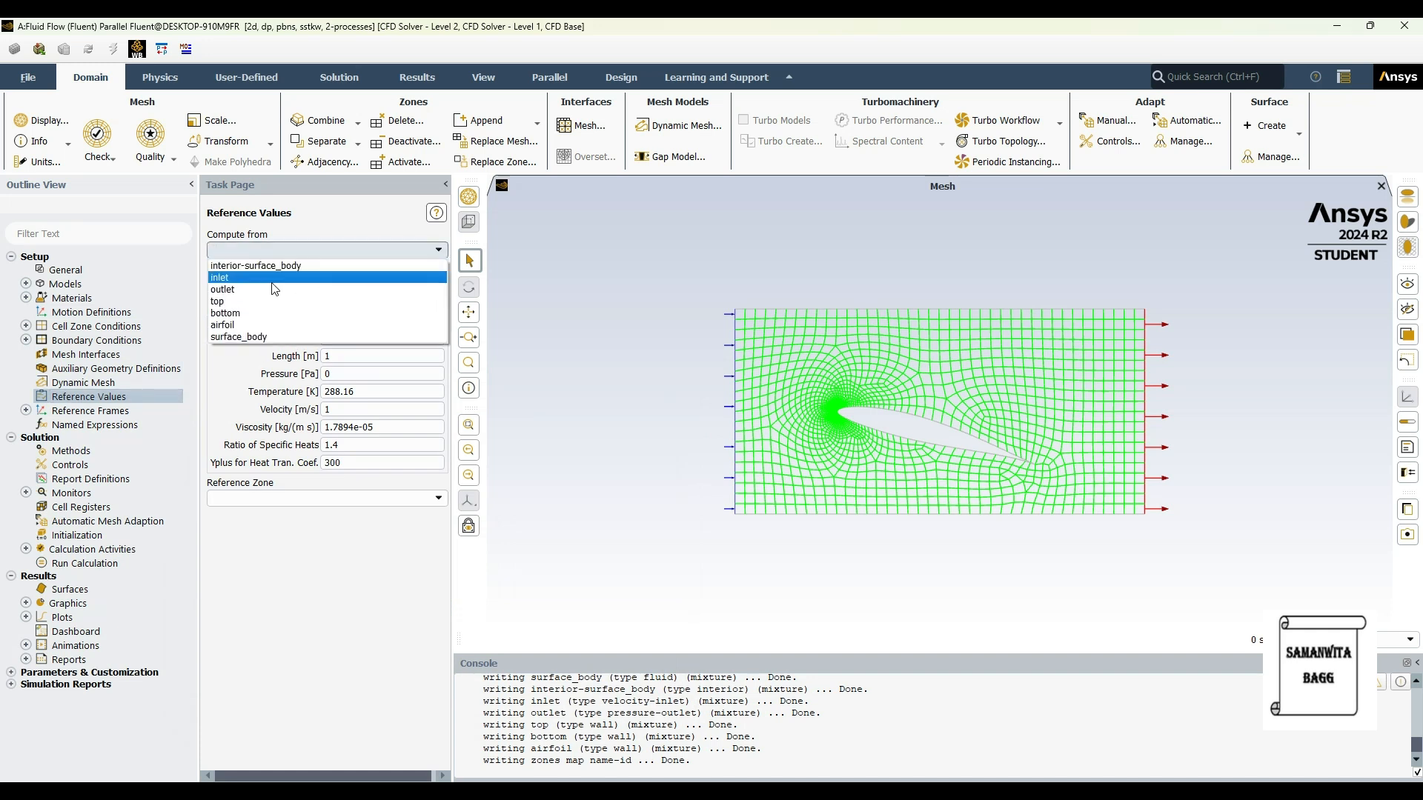
pyautogui.click(237, 265)
pyautogui.click(438, 500)
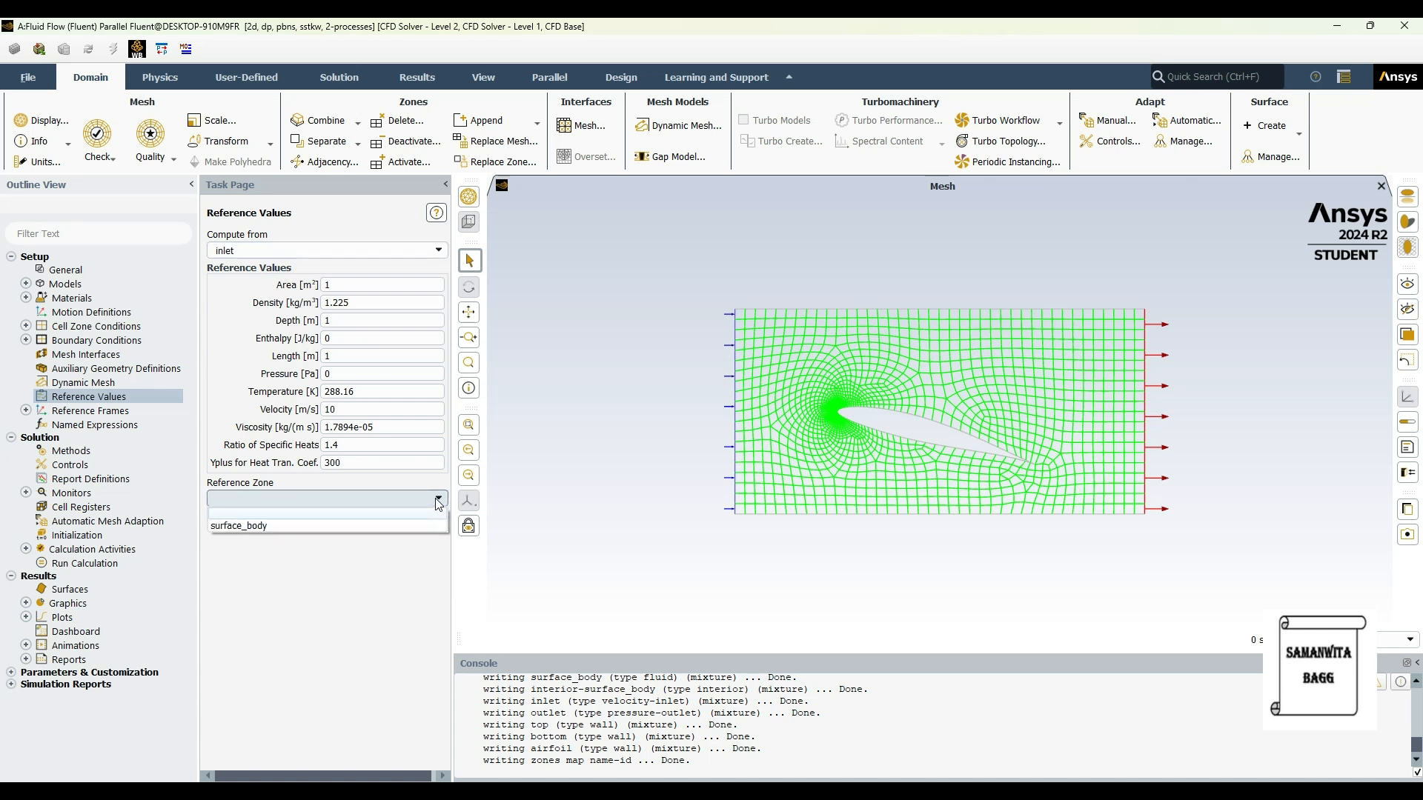
pyautogui.click(296, 527)
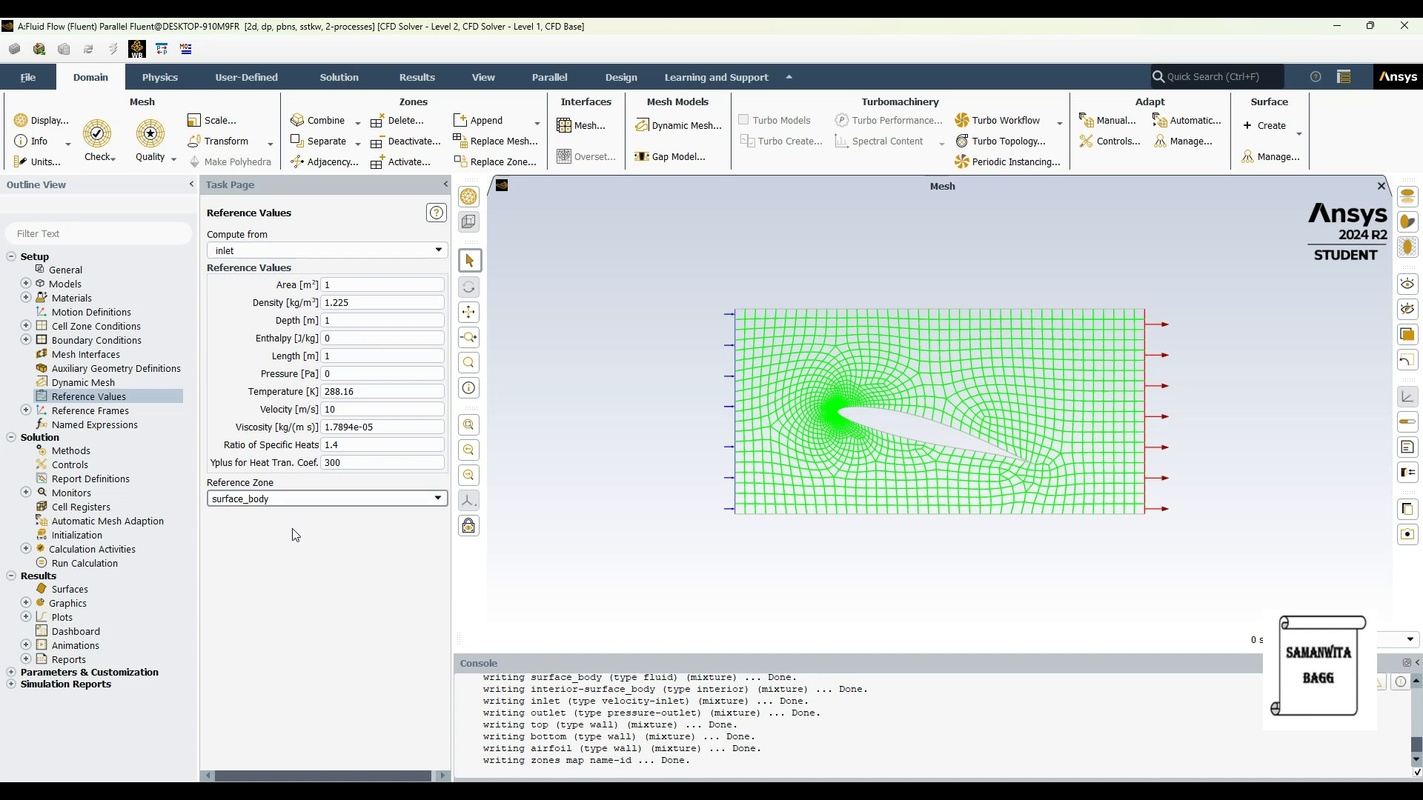
# Step: Review the solution methods and start a drag force report definition within a new report file
pyautogui.click(90, 451)
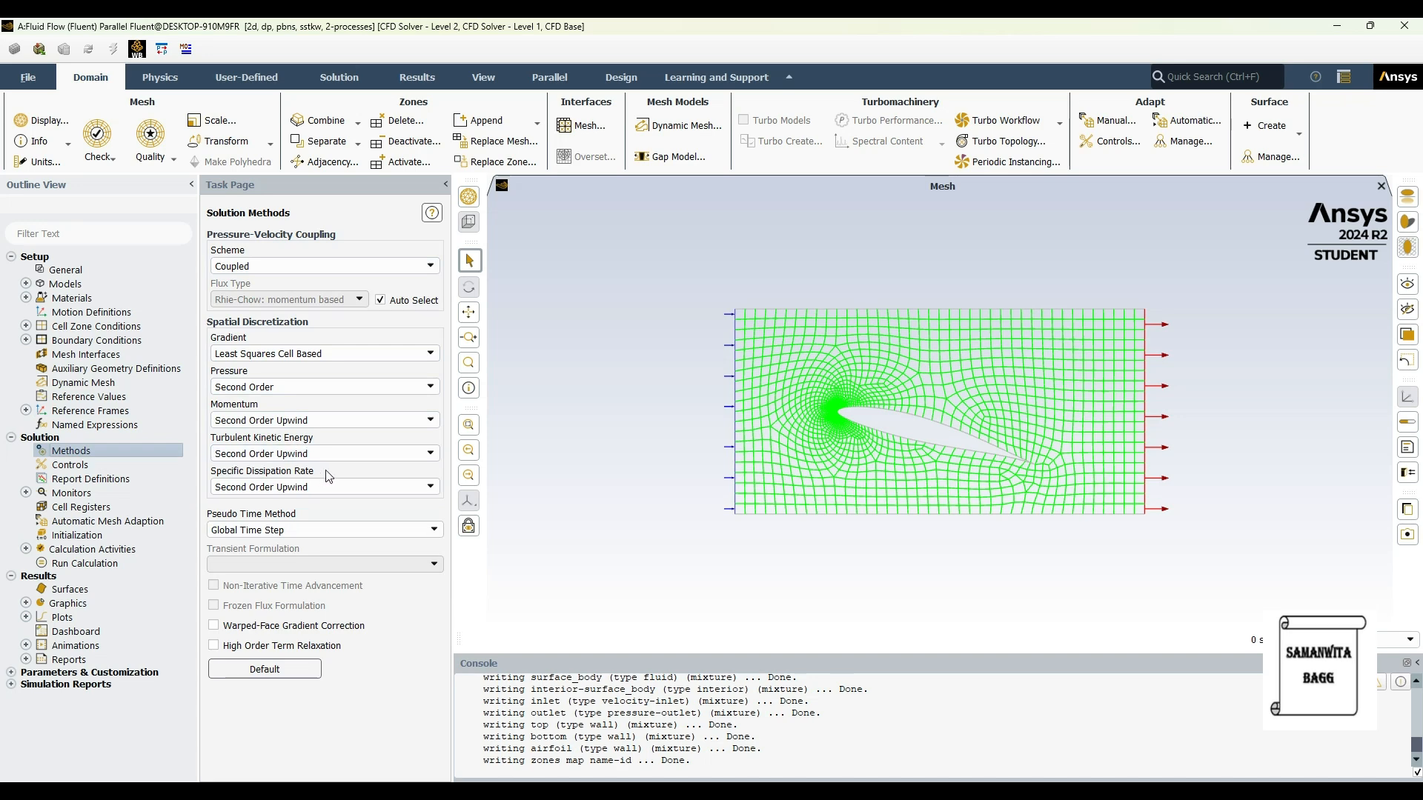
pyautogui.click(26, 493)
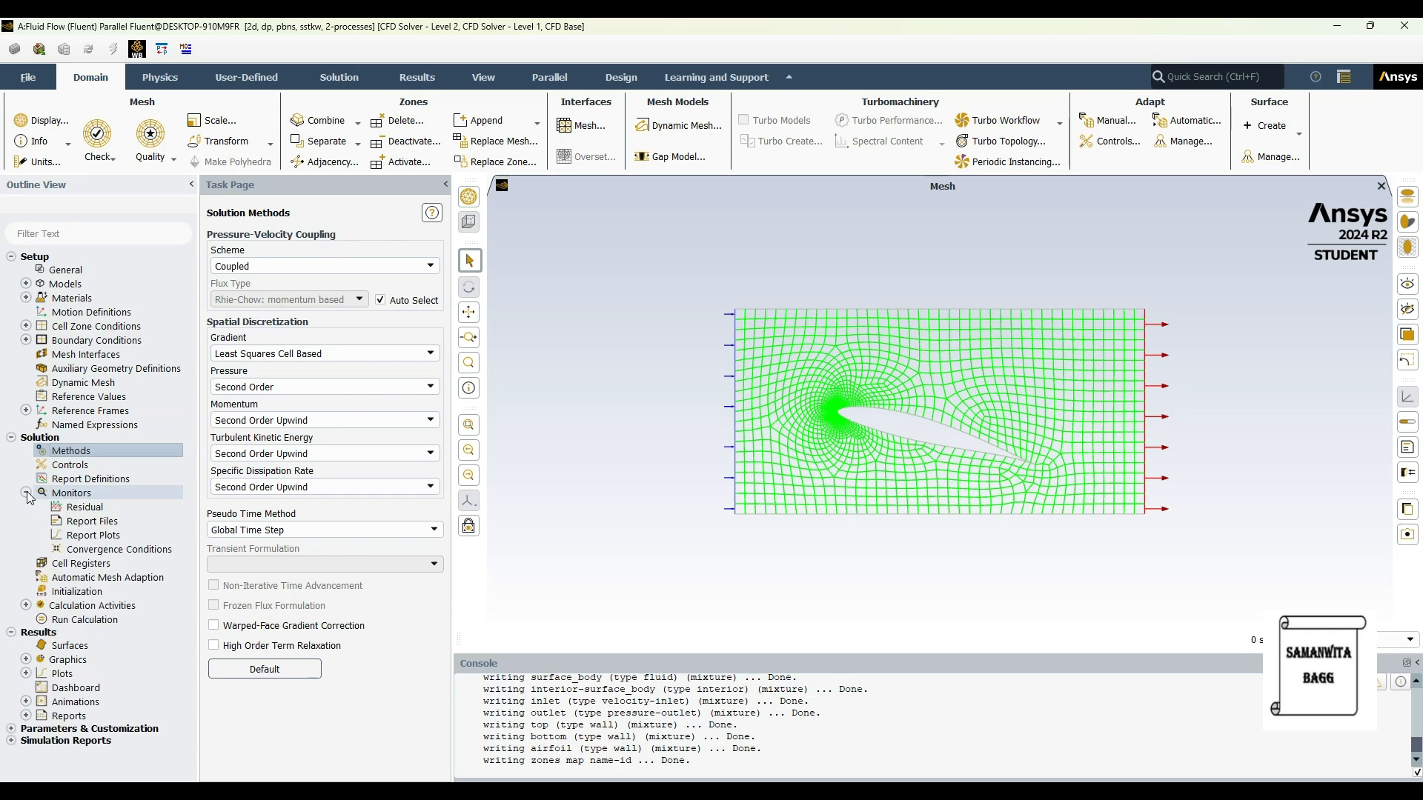
pyautogui.doubleClick(108, 521)
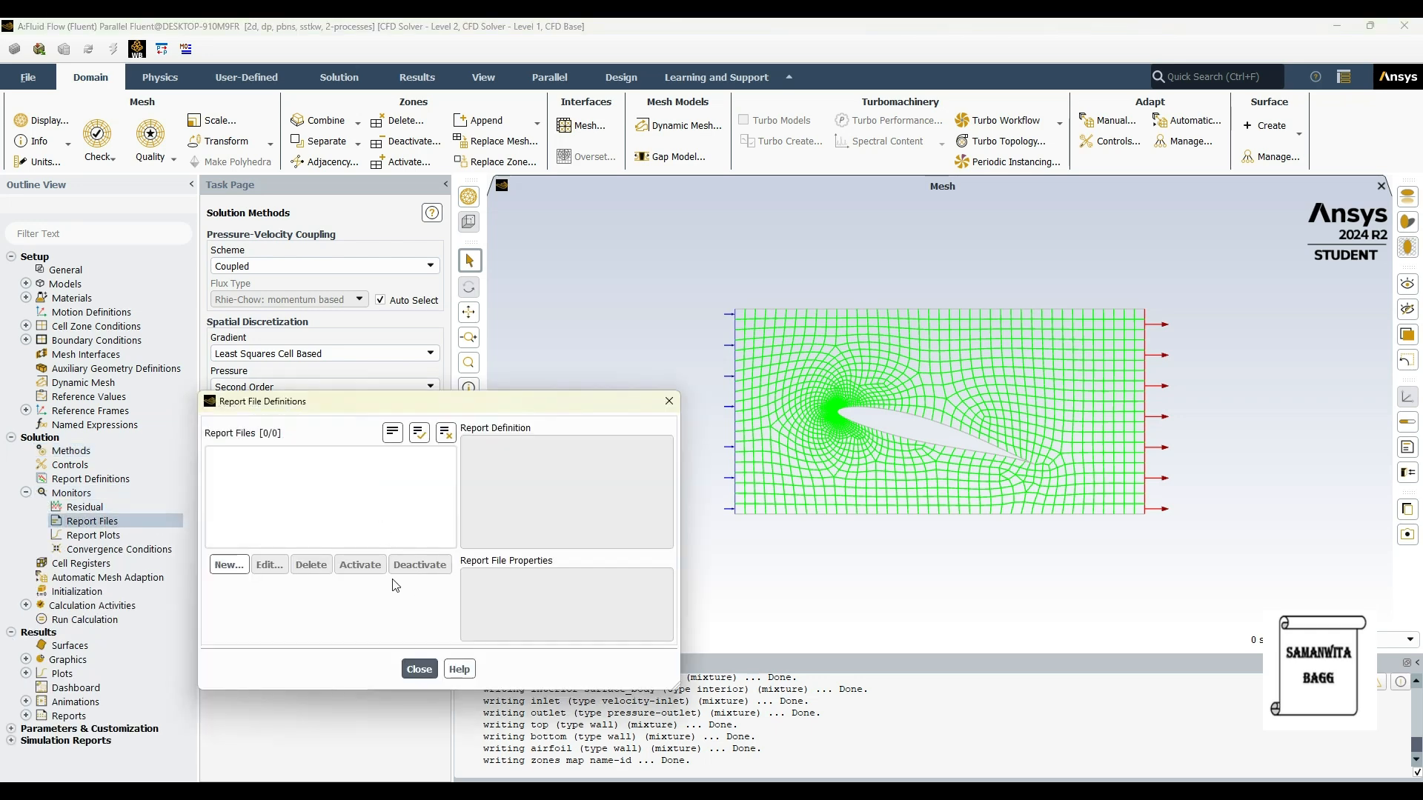
pyautogui.click(229, 564)
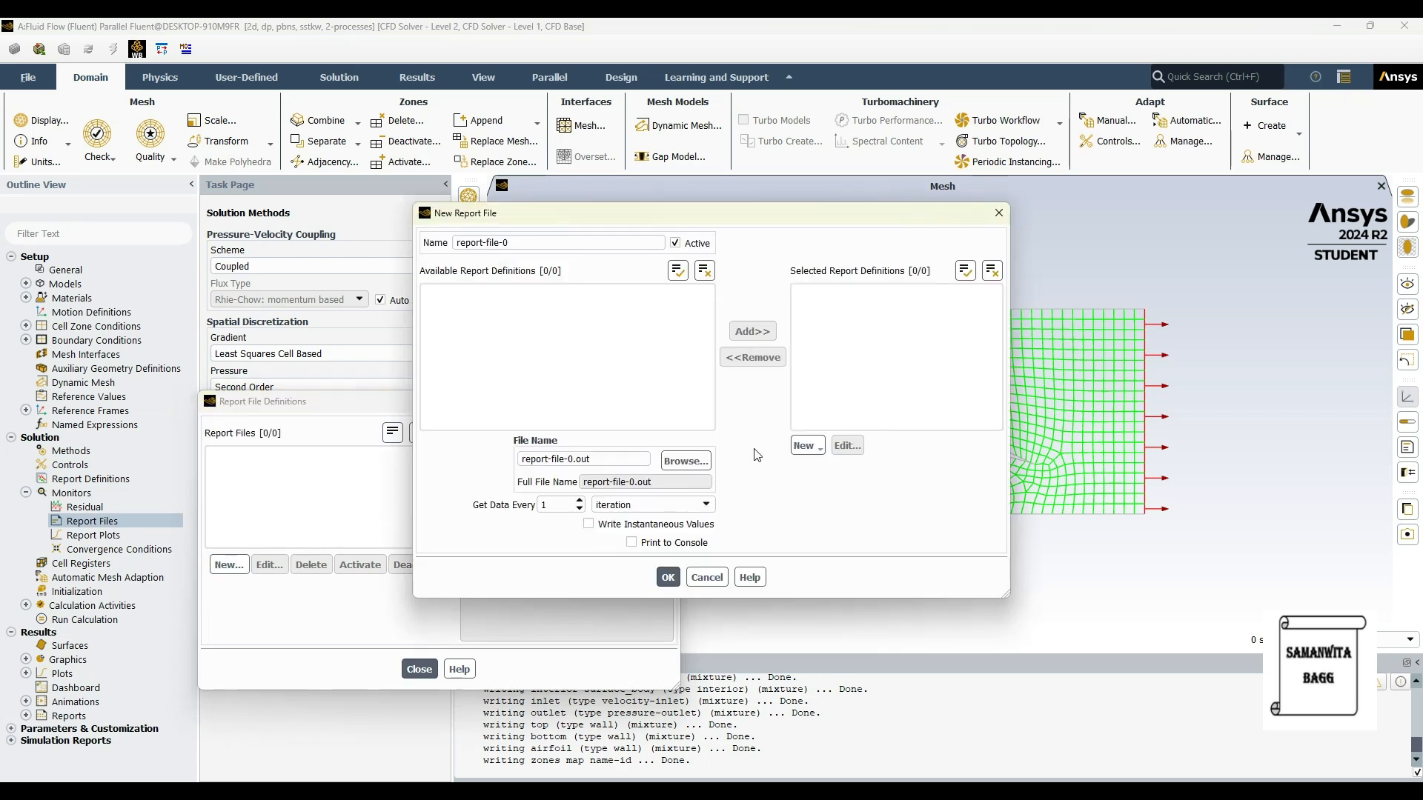
pyautogui.click(804, 445)
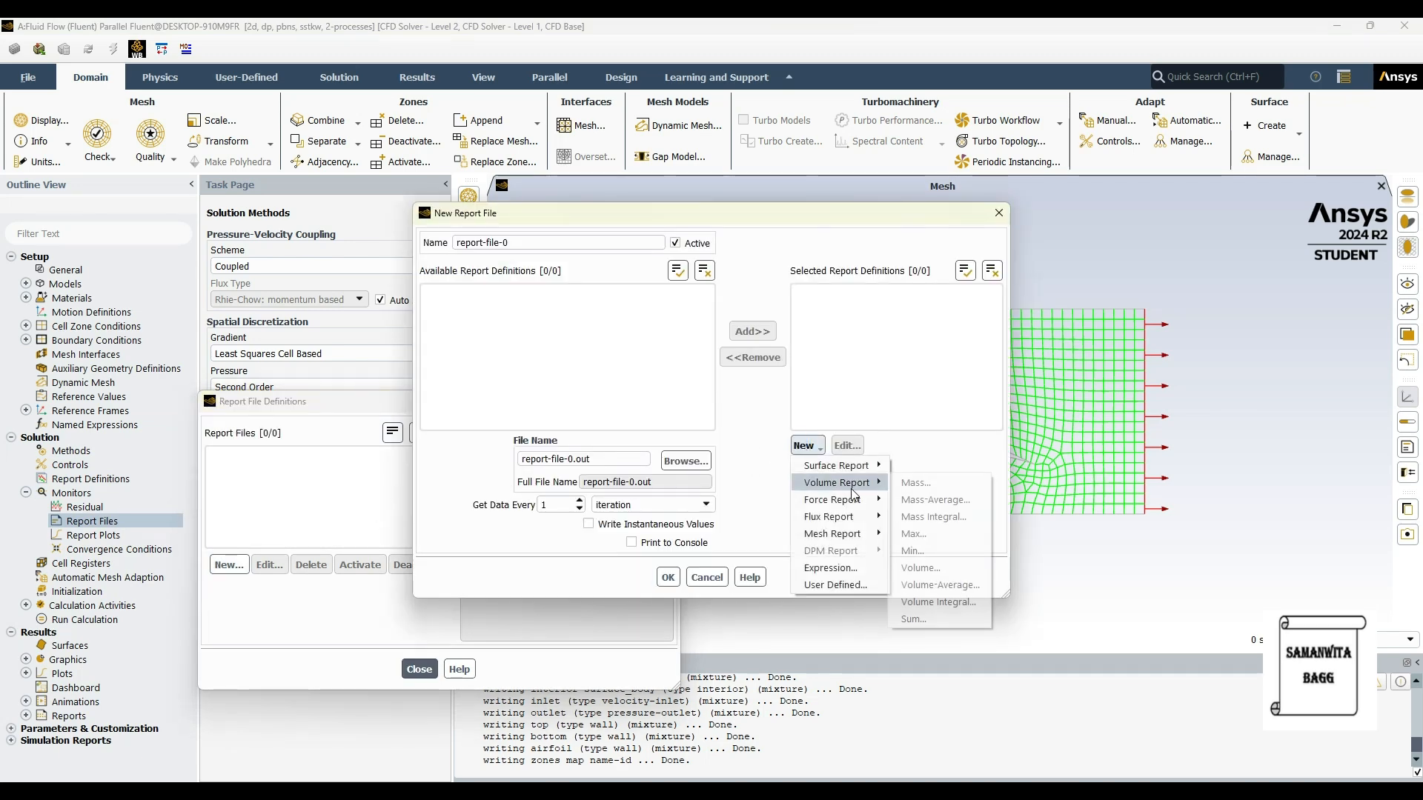
pyautogui.moveTo(859, 508)
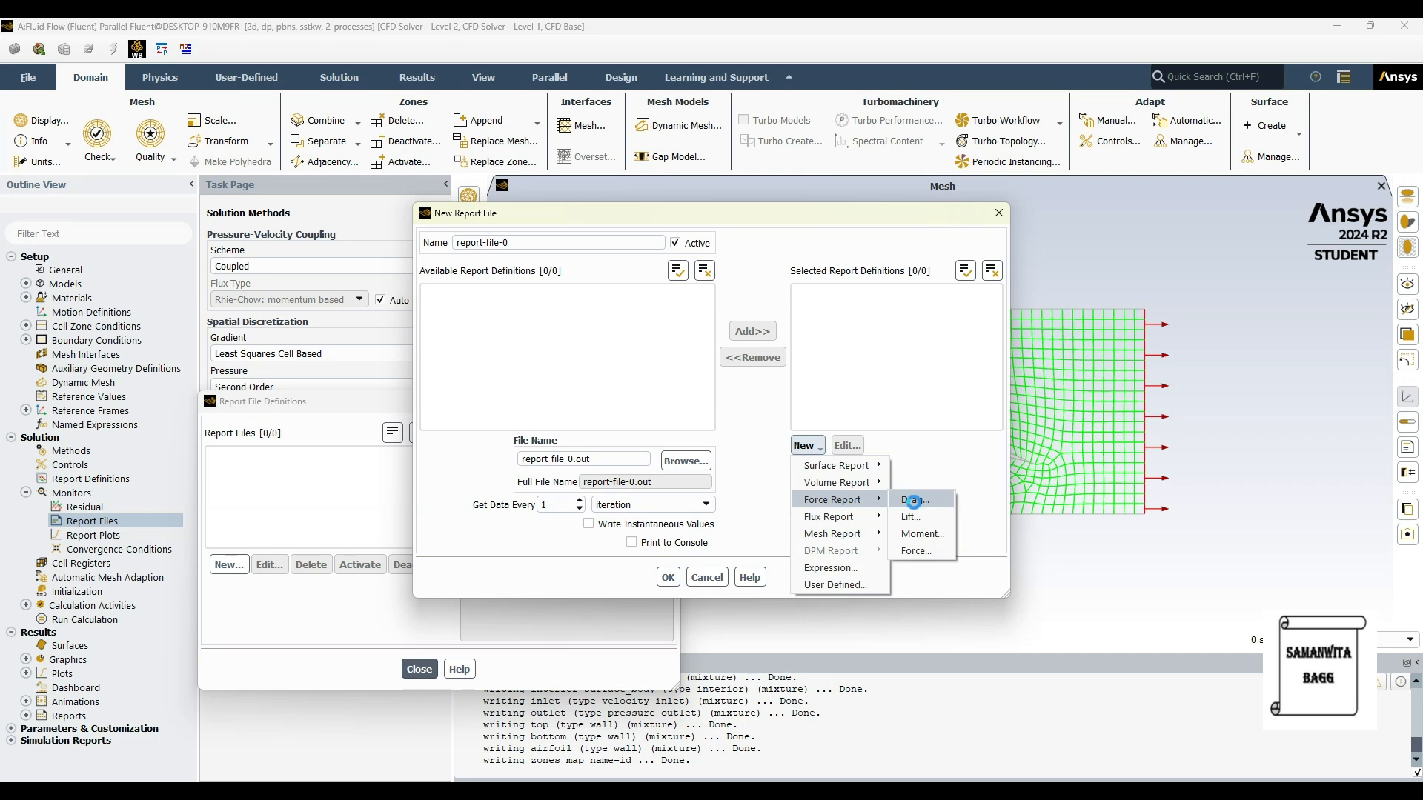
pyautogui.click(914, 502)
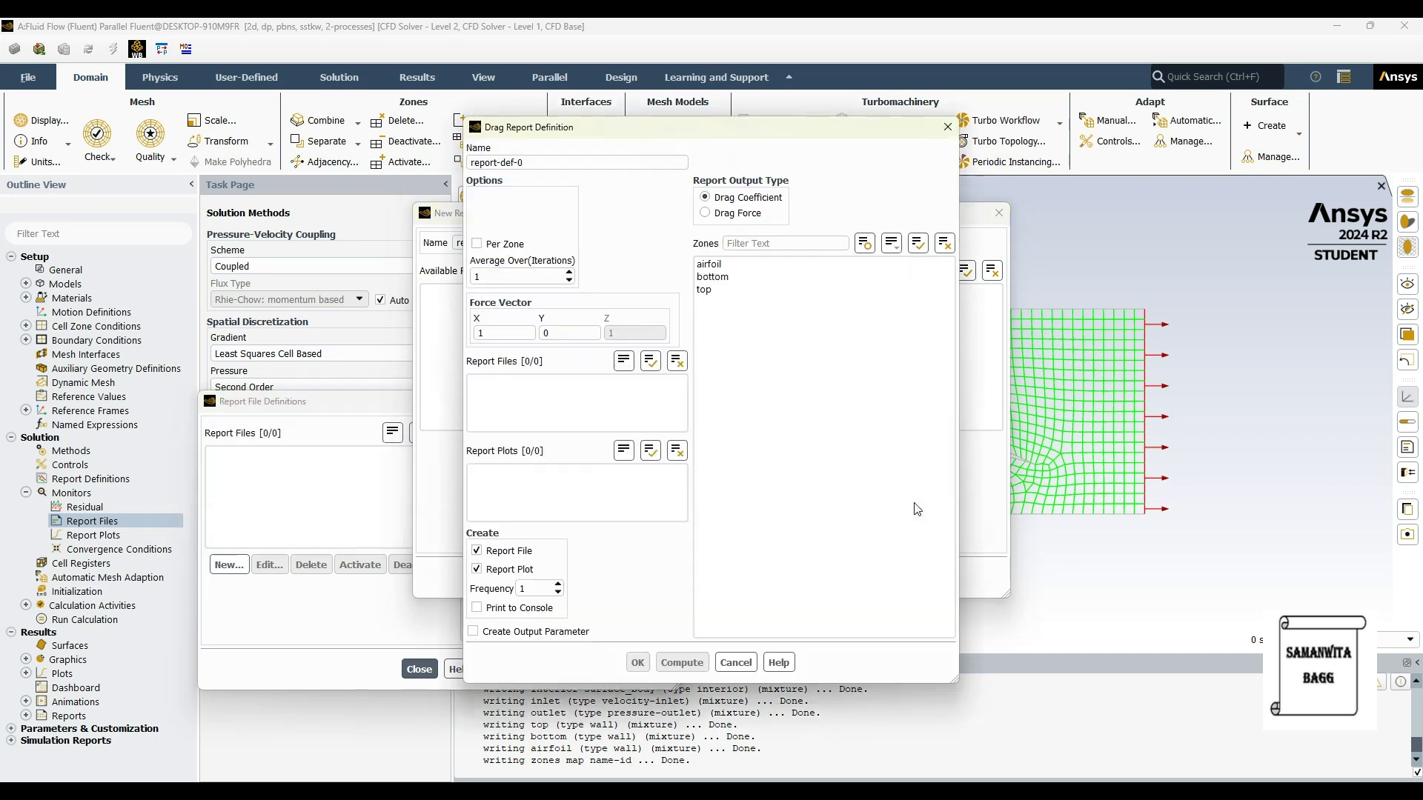
# Step: Create the drag coefficient report as "drag-cd" for the airfoil zone, with printing to the console enabled
pyautogui.moveTo(531, 163); pyautogui.dragTo(341, 158)
pyautogui.write('dra')
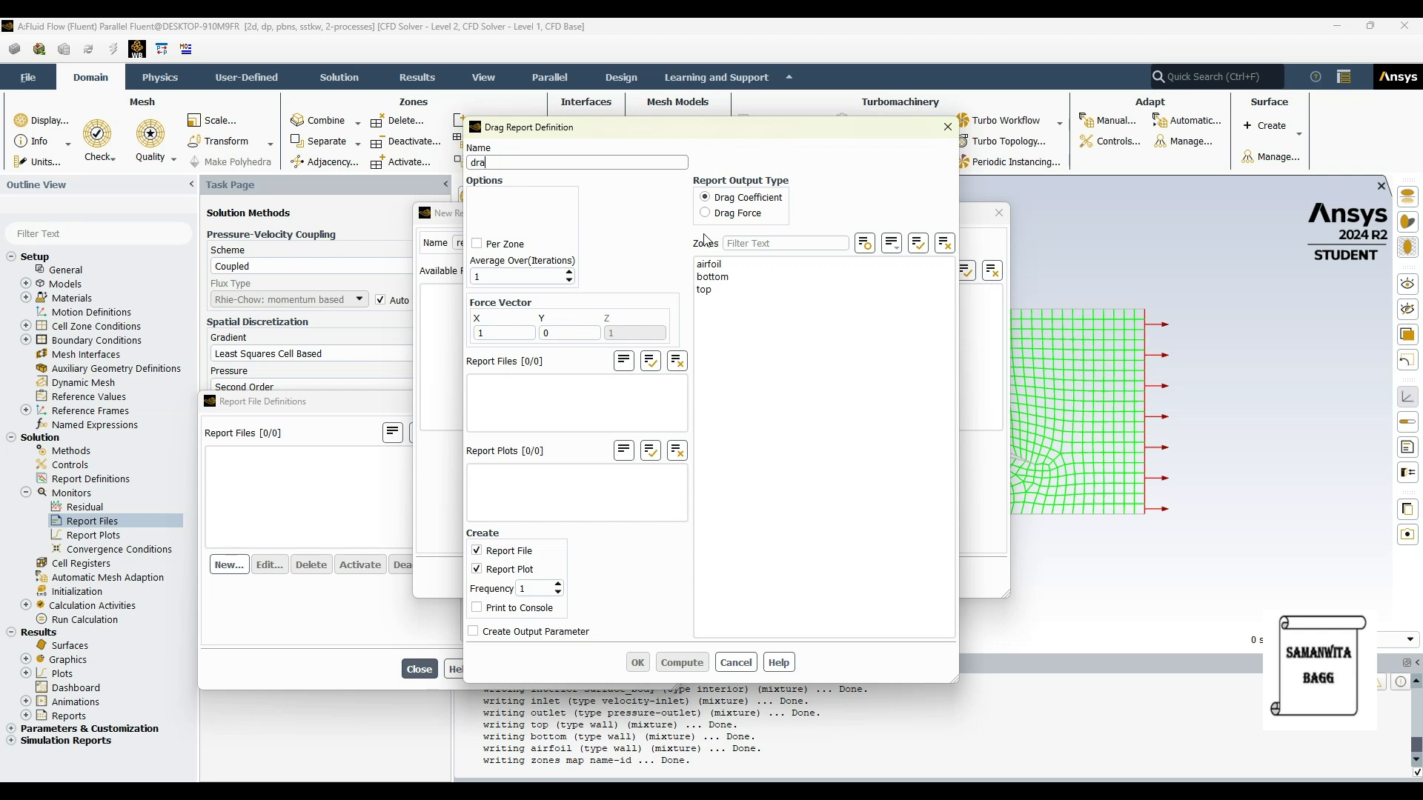
pyautogui.write('g-cd')
pyautogui.click(710, 265)
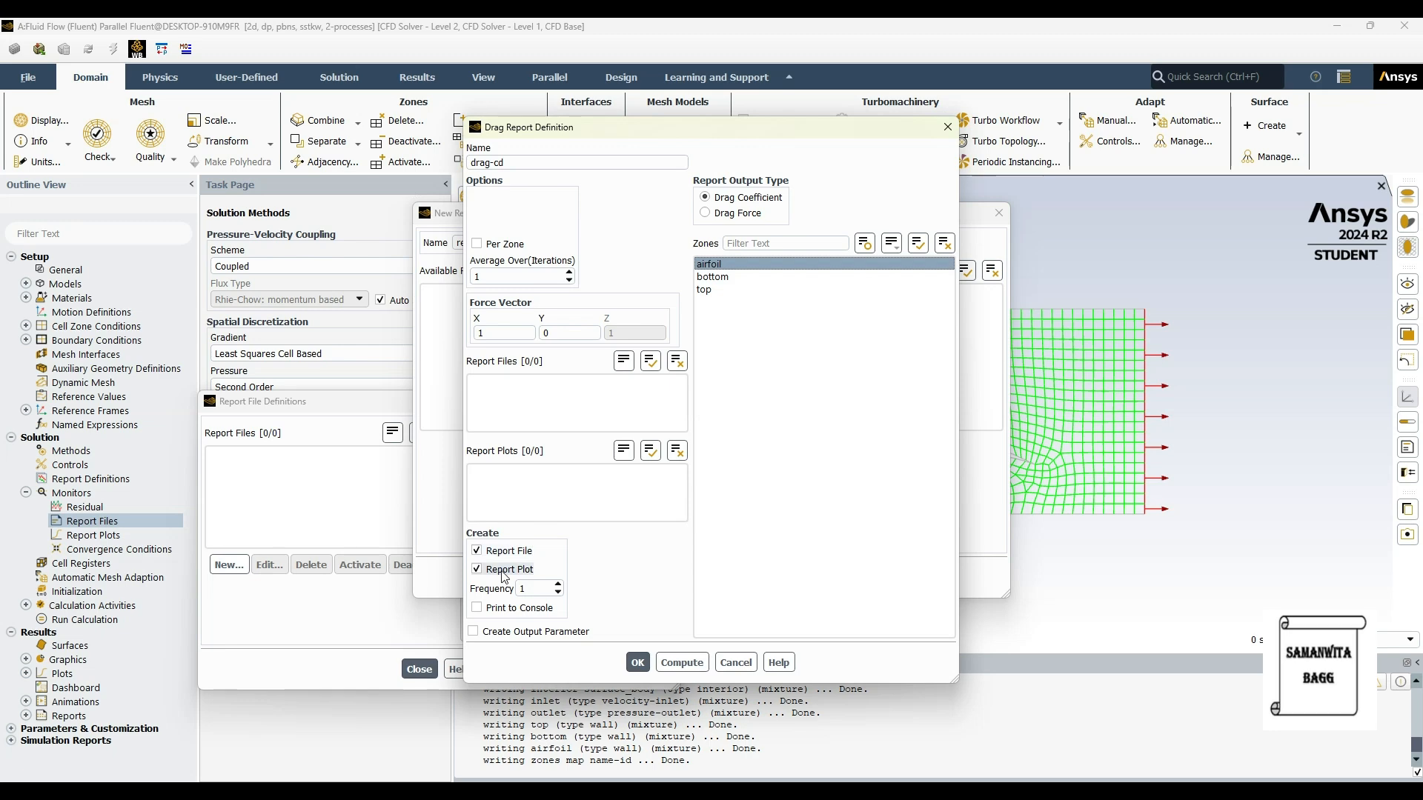
pyautogui.click(476, 607)
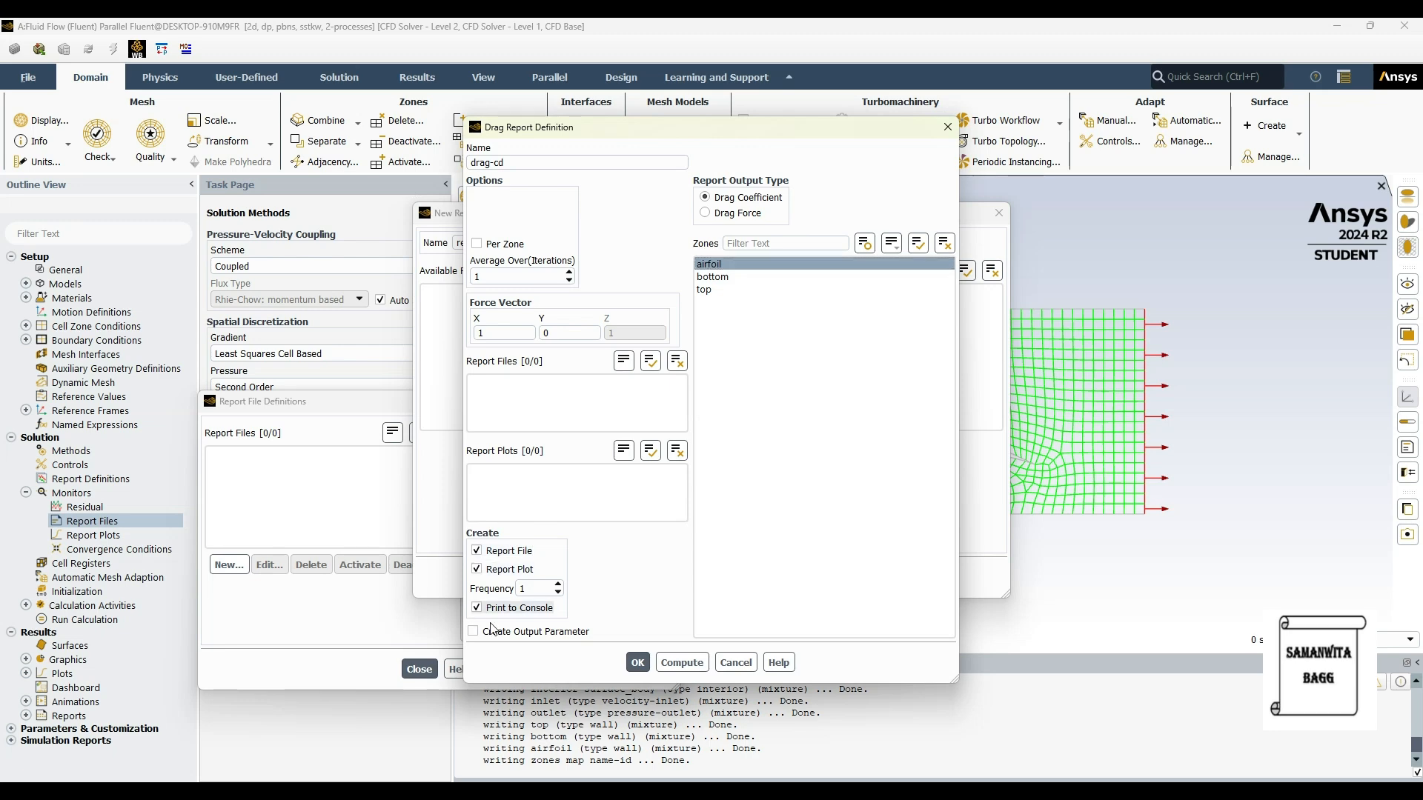
pyautogui.click(639, 664)
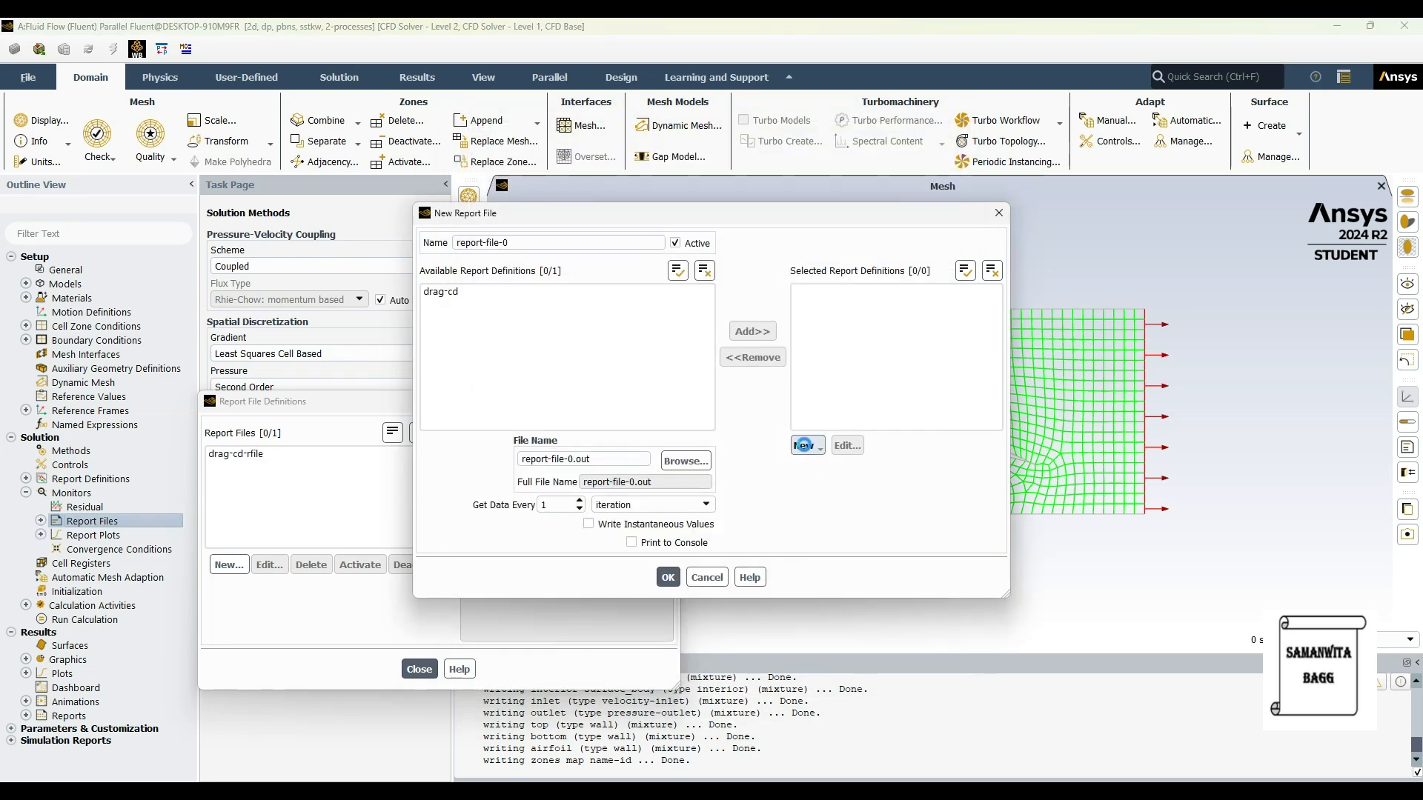
# Step: Create a drag force report named "drag-force" for the airfoil zone, using the Drag Force output type with printing to the console enabled
pyautogui.click(805, 446)
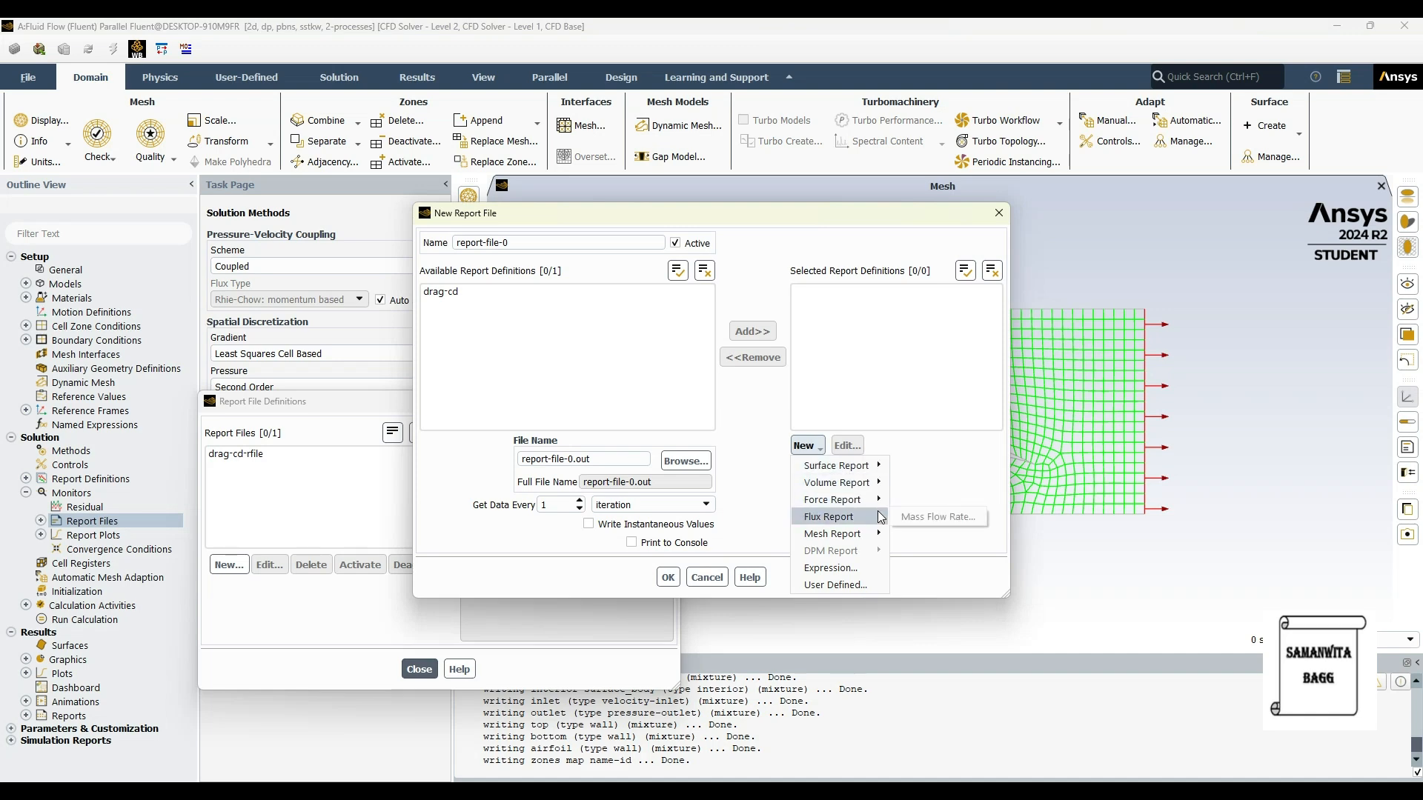
pyautogui.click(916, 501)
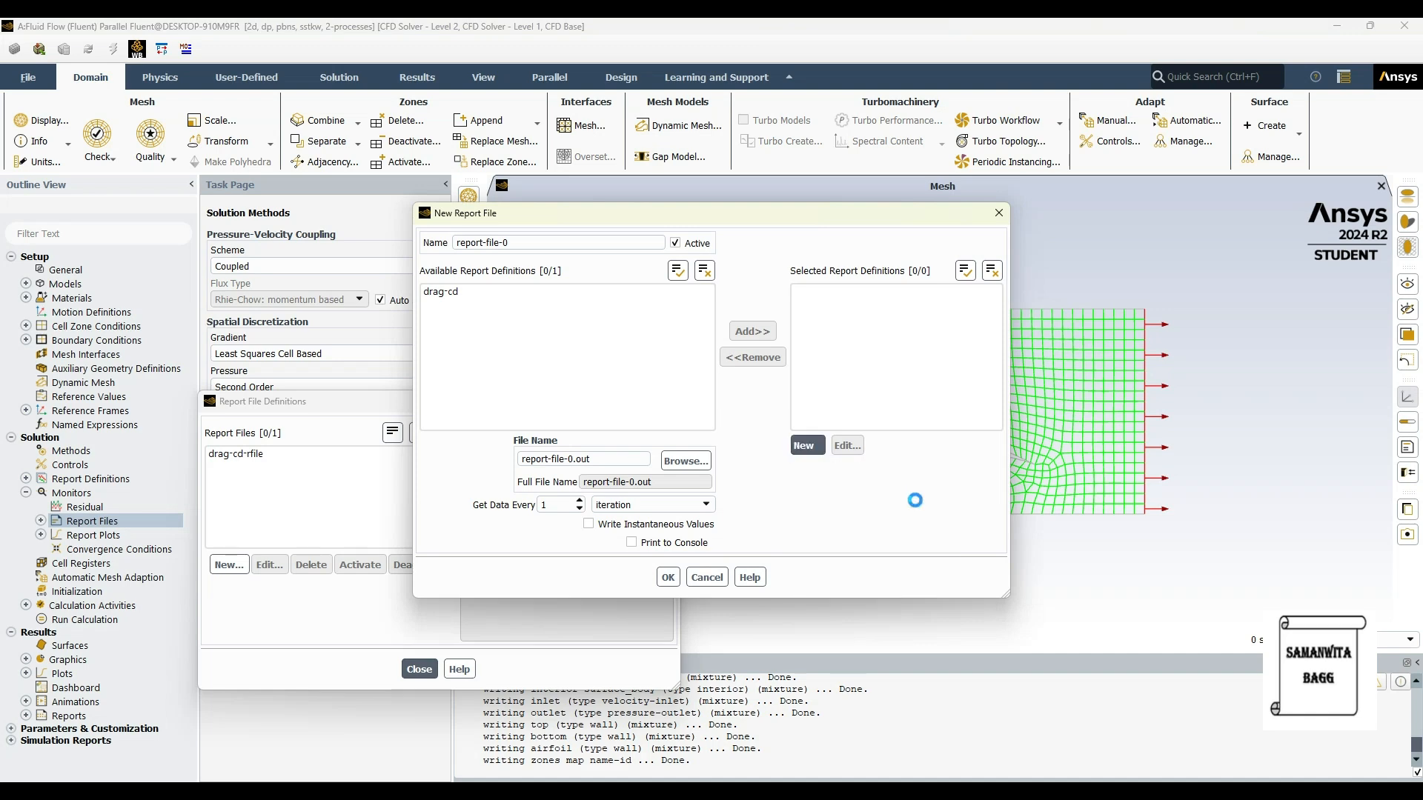
pyautogui.click(701, 213)
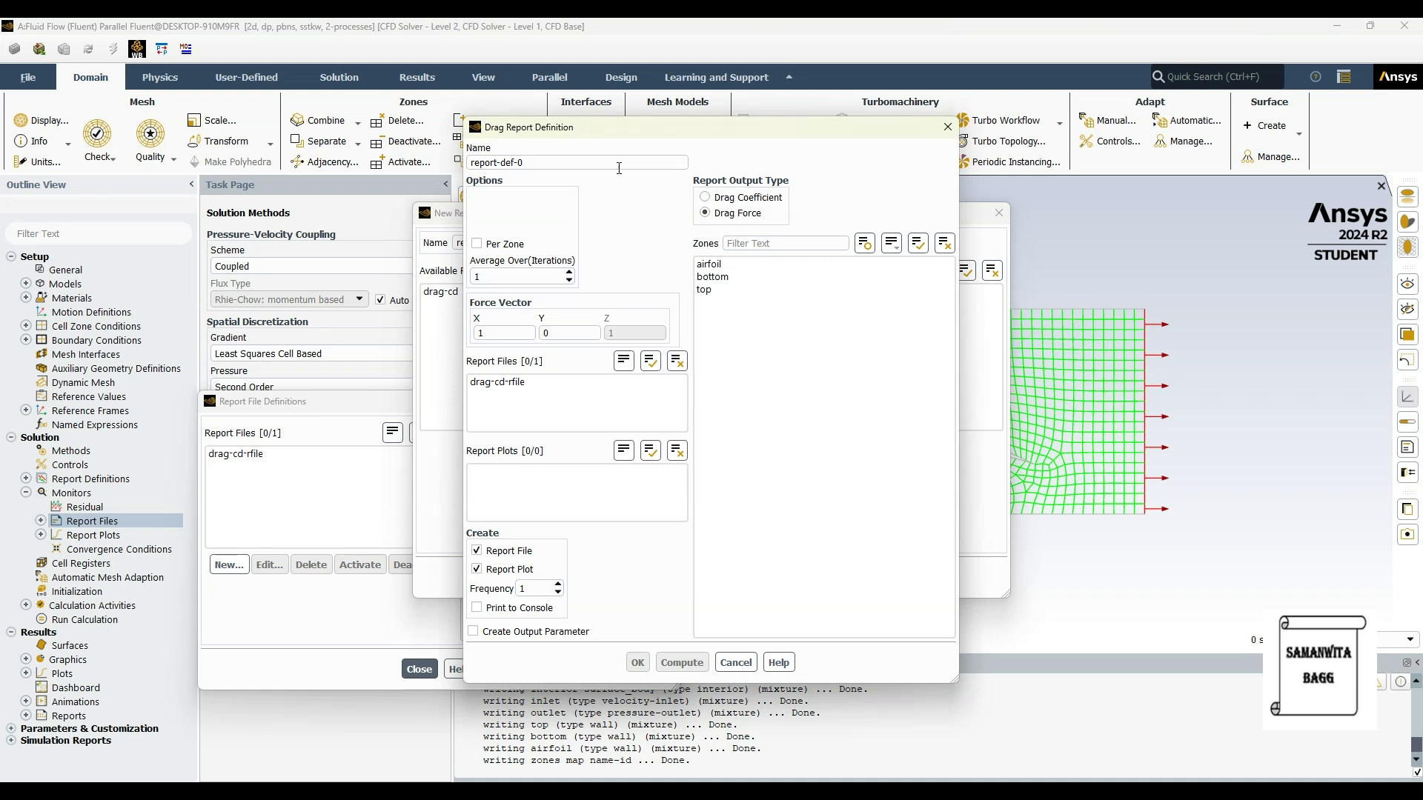
pyautogui.tripleClick(518, 163)
pyautogui.write('drag-for')
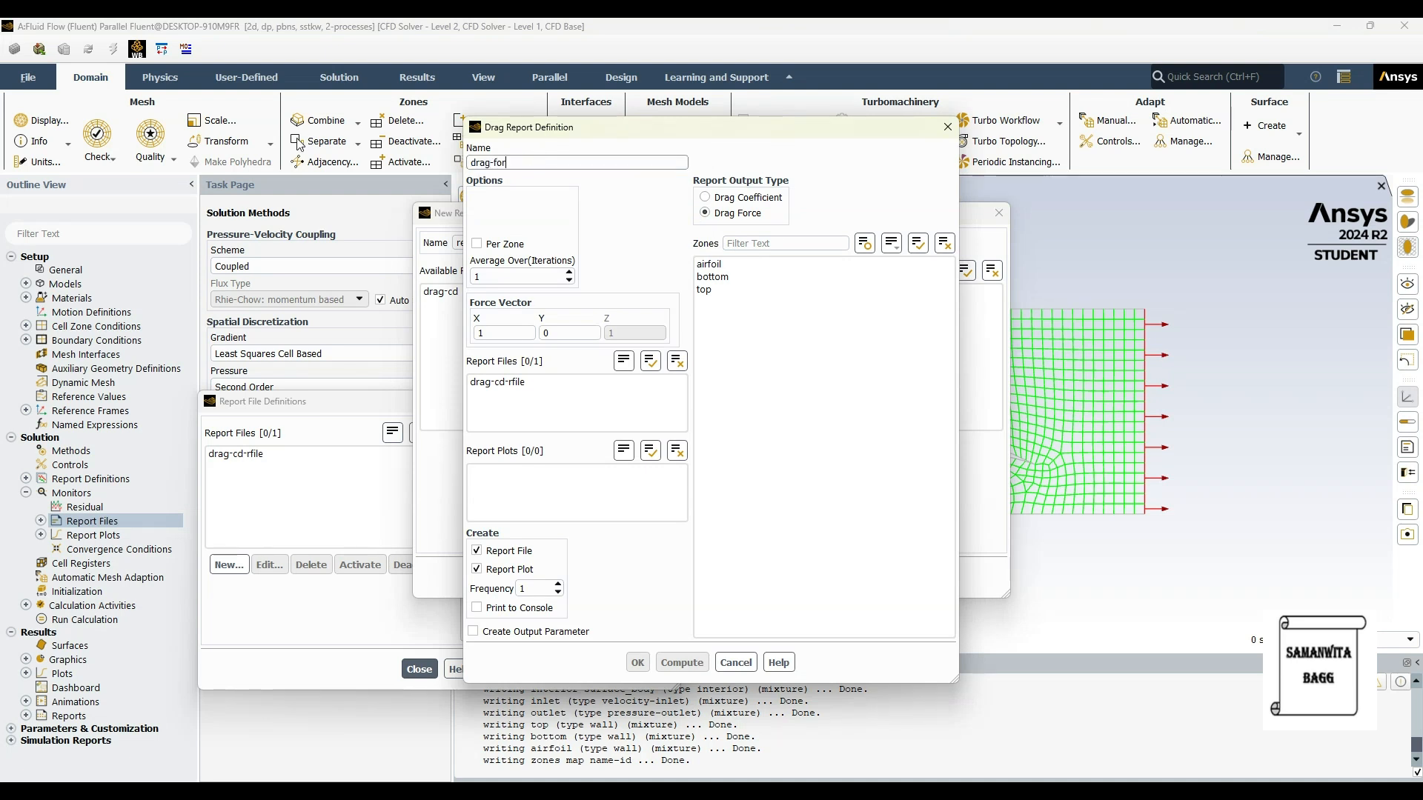
pyautogui.write('ce')
pyautogui.click(709, 265)
pyautogui.click(476, 607)
pyautogui.click(637, 662)
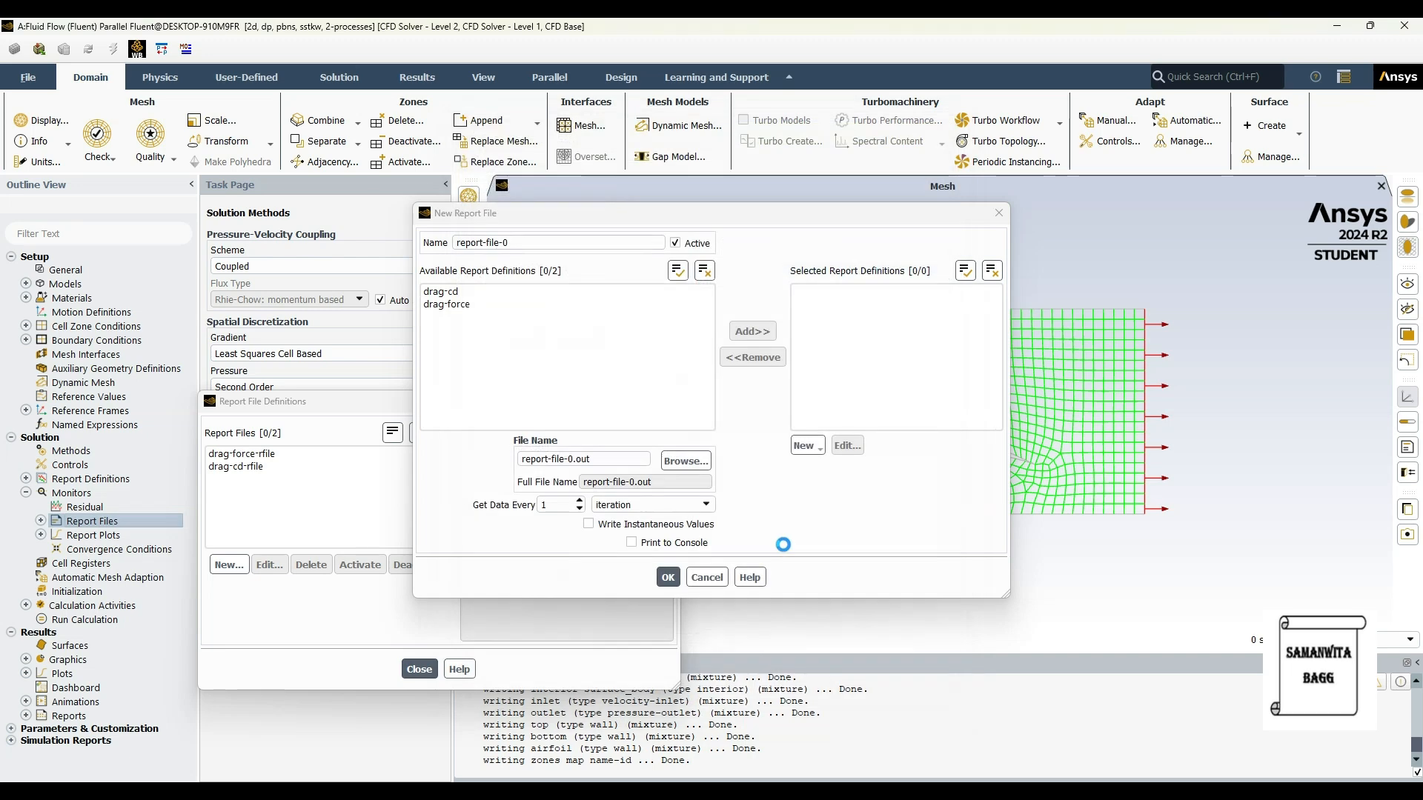
# Step: Create a lift coefficient report named "lift-cl" for the airfoil zone, with printing to the console enabled
pyautogui.click(807, 444)
pyautogui.moveTo(859, 507)
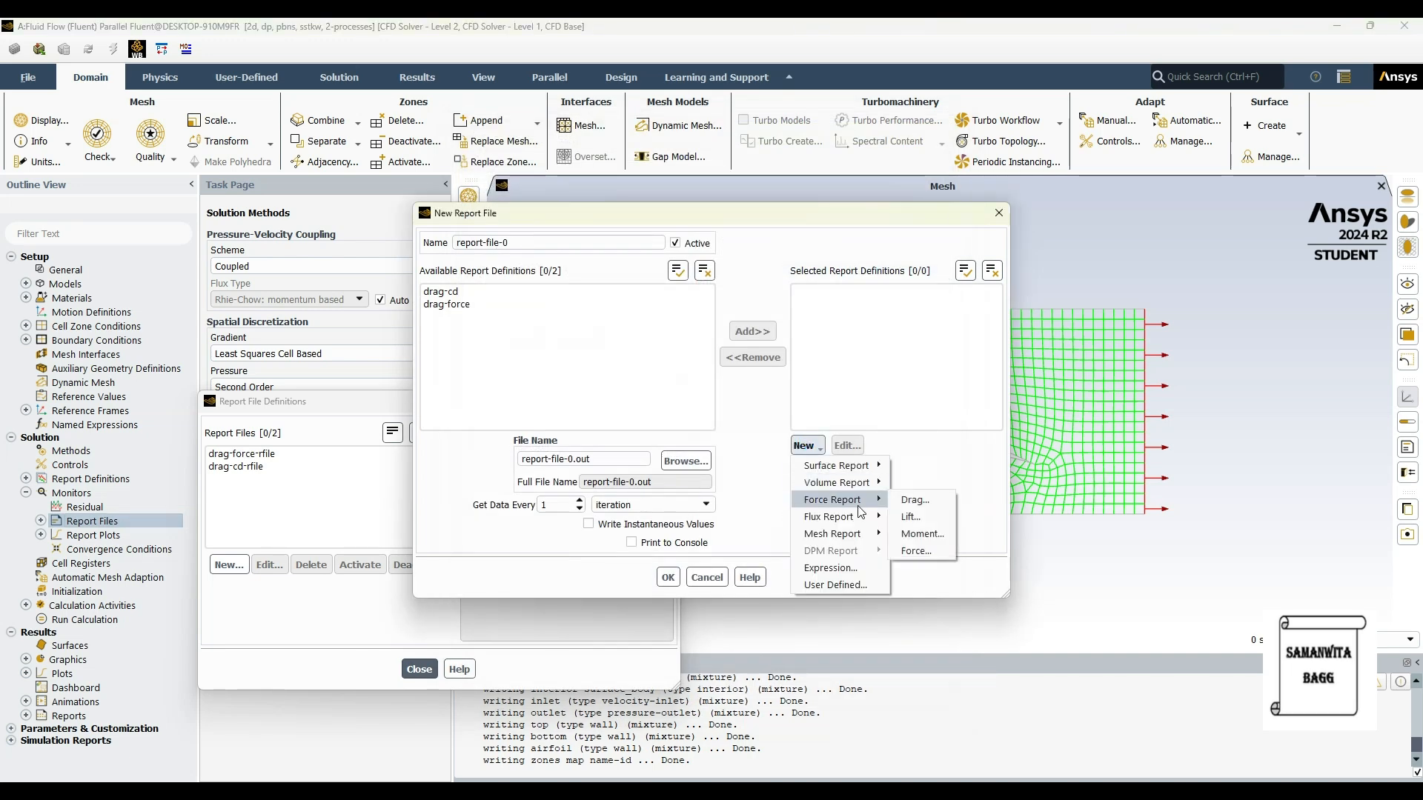
pyautogui.click(911, 517)
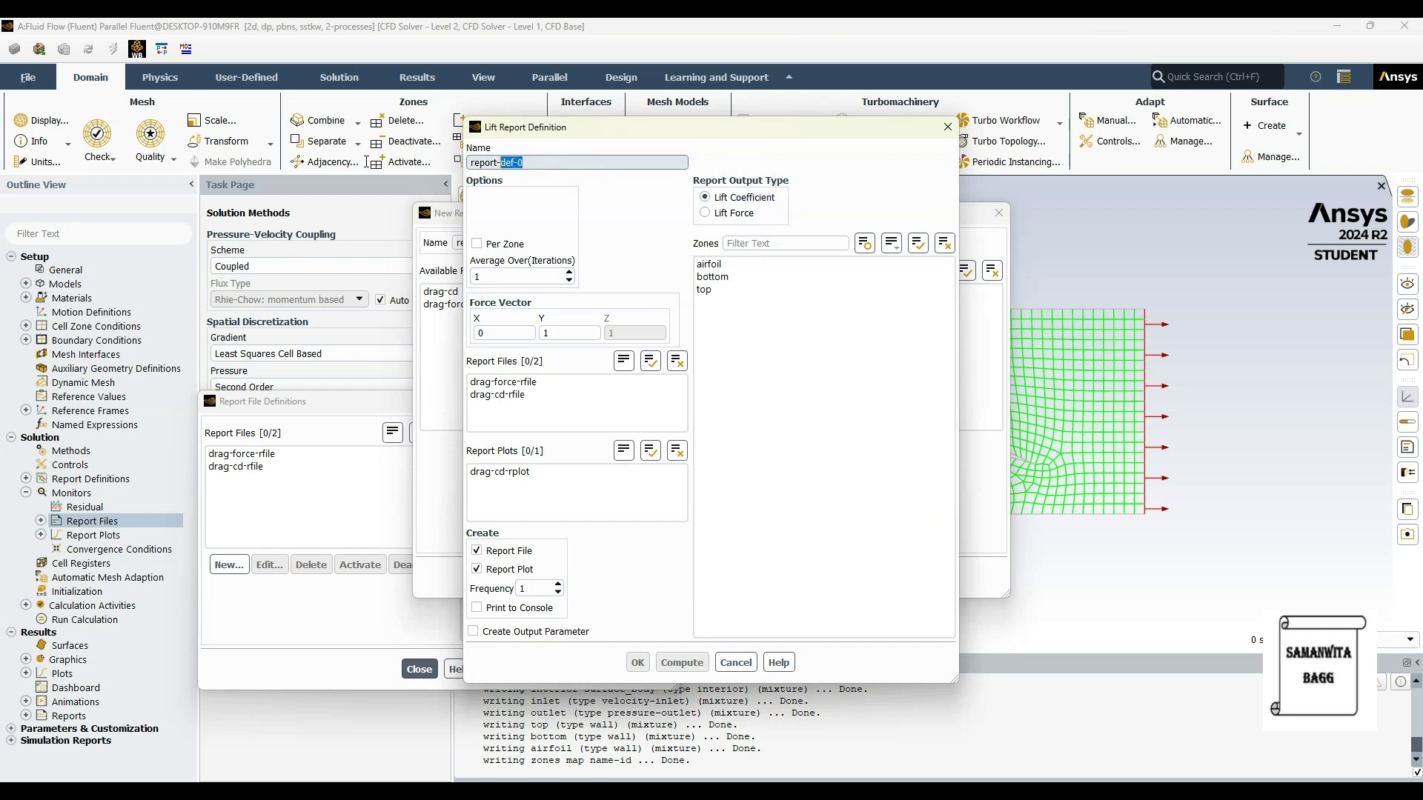
pyautogui.moveTo(523, 163); pyautogui.dragTo(328, 167)
pyautogui.press('BackSpace')
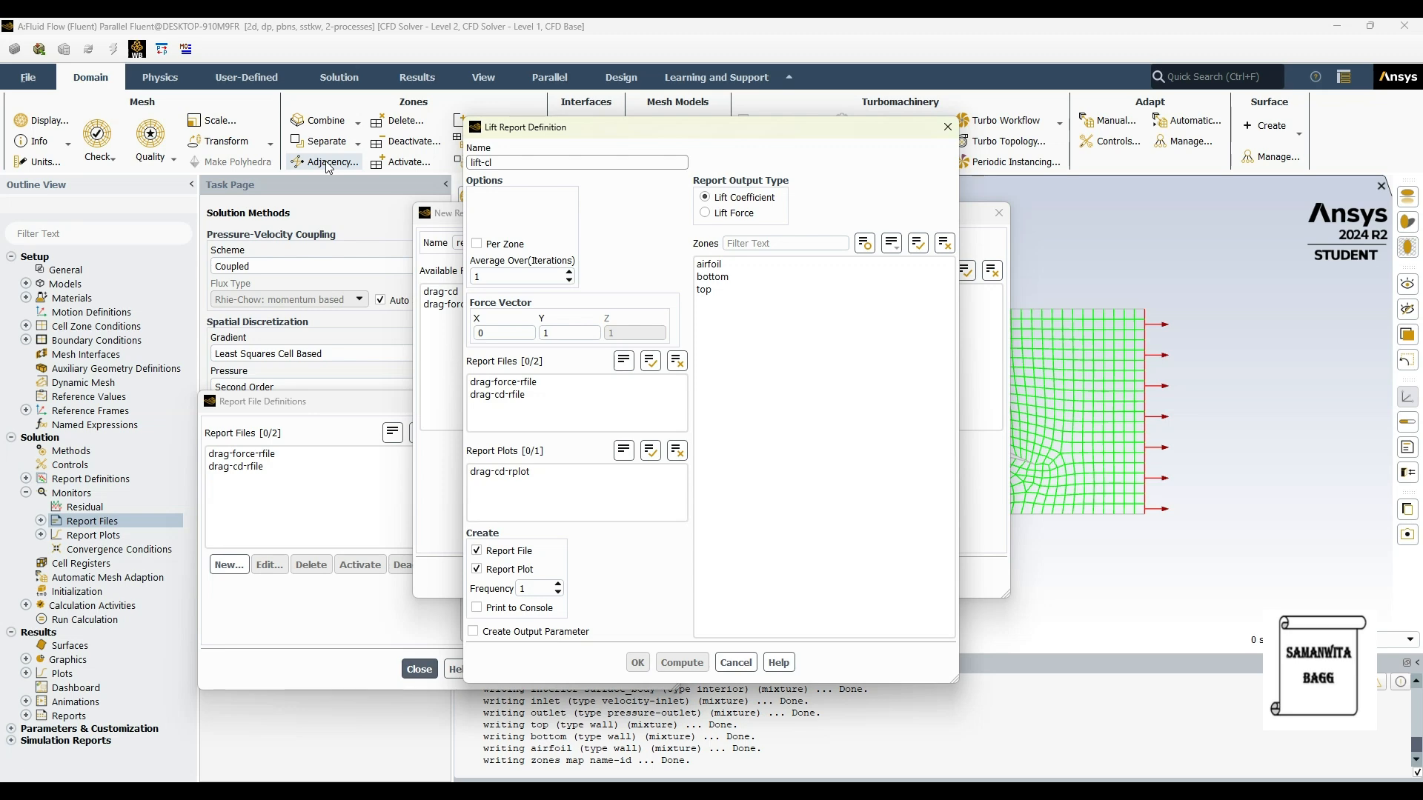
pyautogui.click(710, 264)
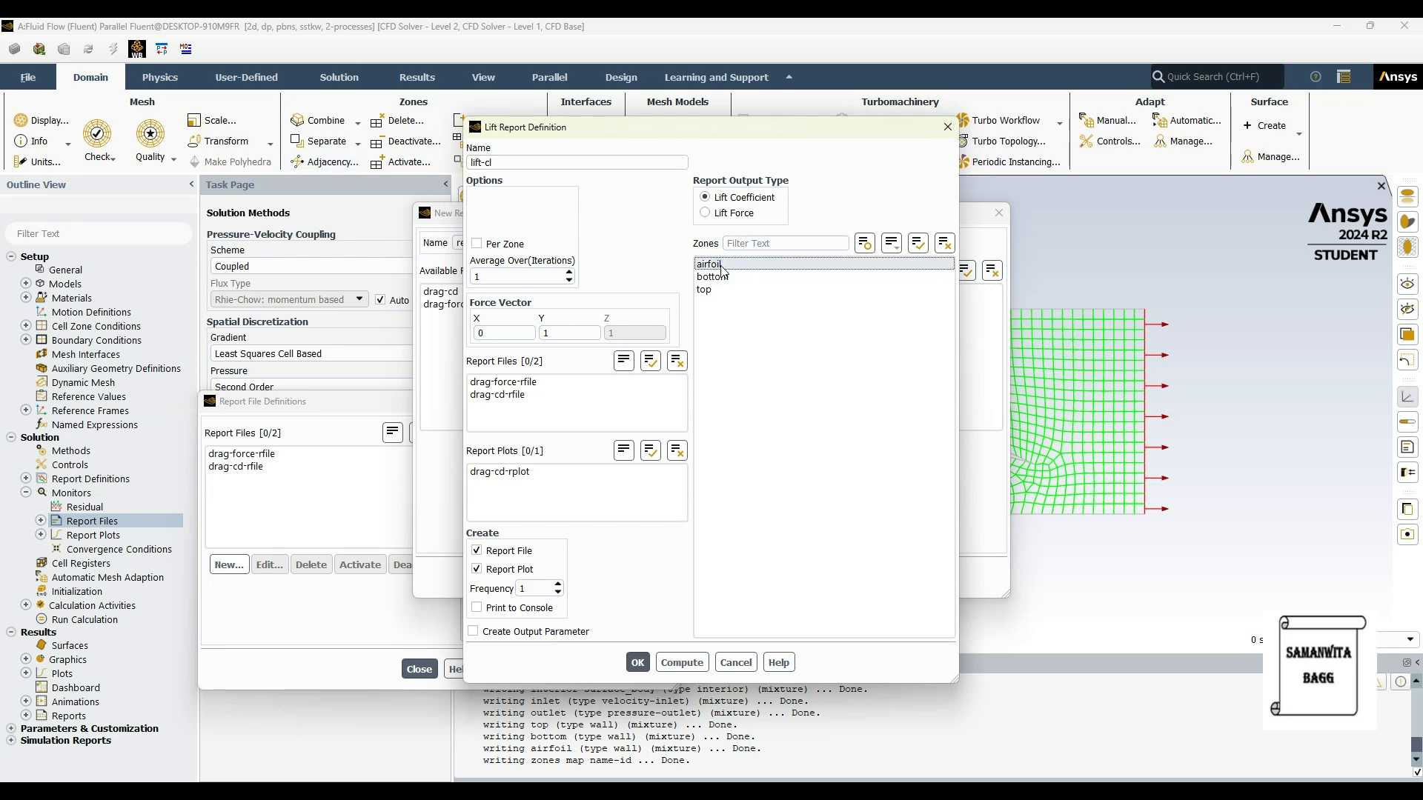
pyautogui.click(511, 609)
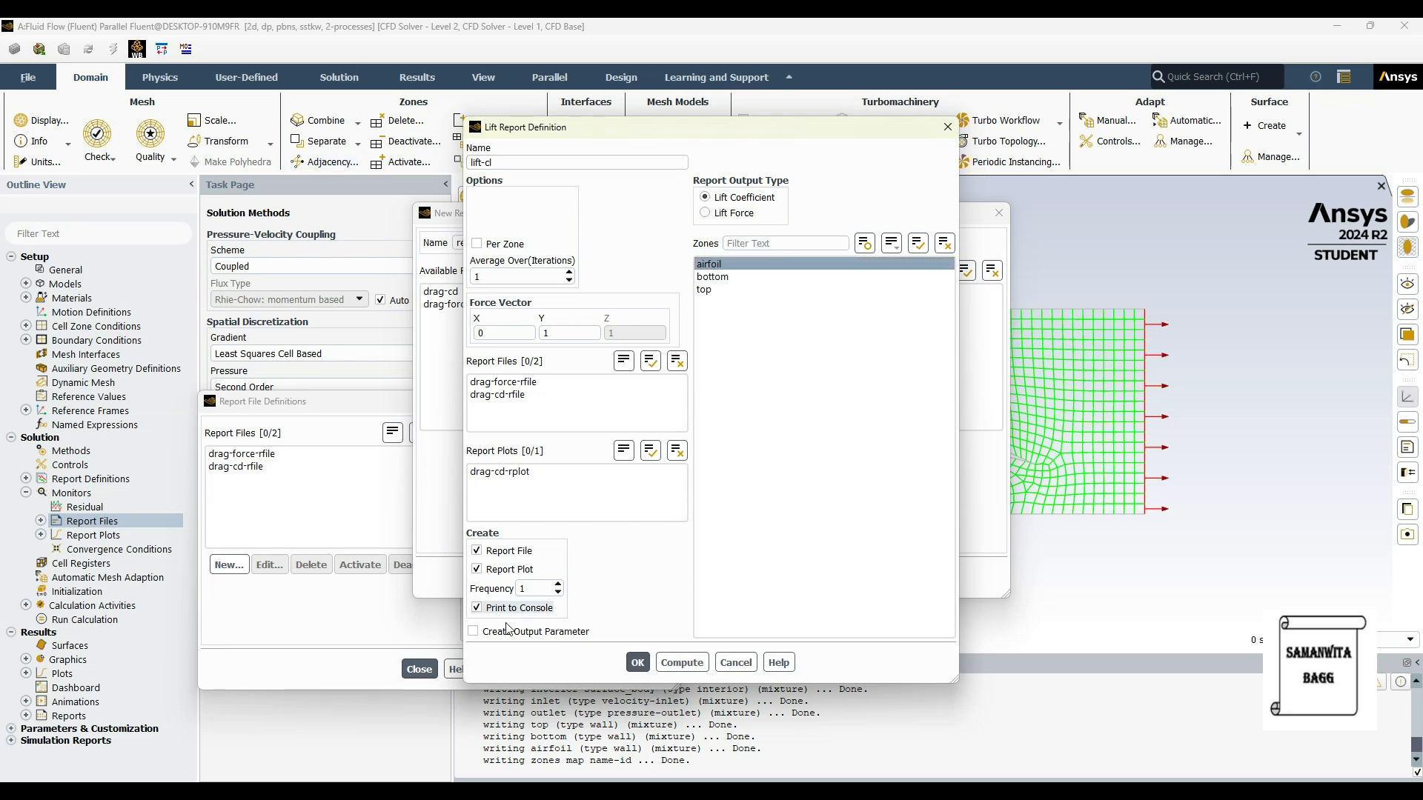
pyautogui.click(637, 662)
# Step: Create a Lift Force report named "lift-force" for the airfoil zone with console printing, and finish the report file definitions
pyautogui.click(804, 446)
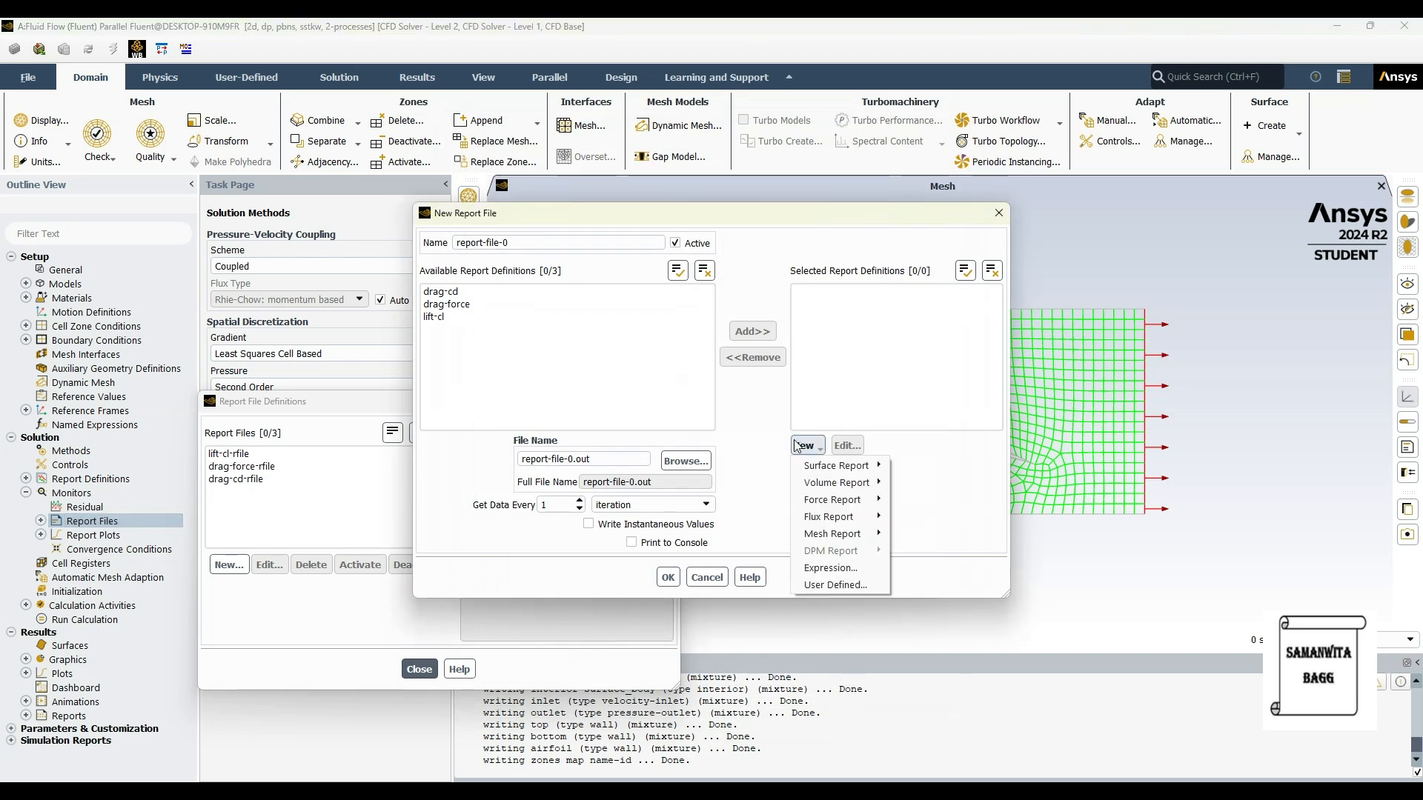
pyautogui.moveTo(859, 499)
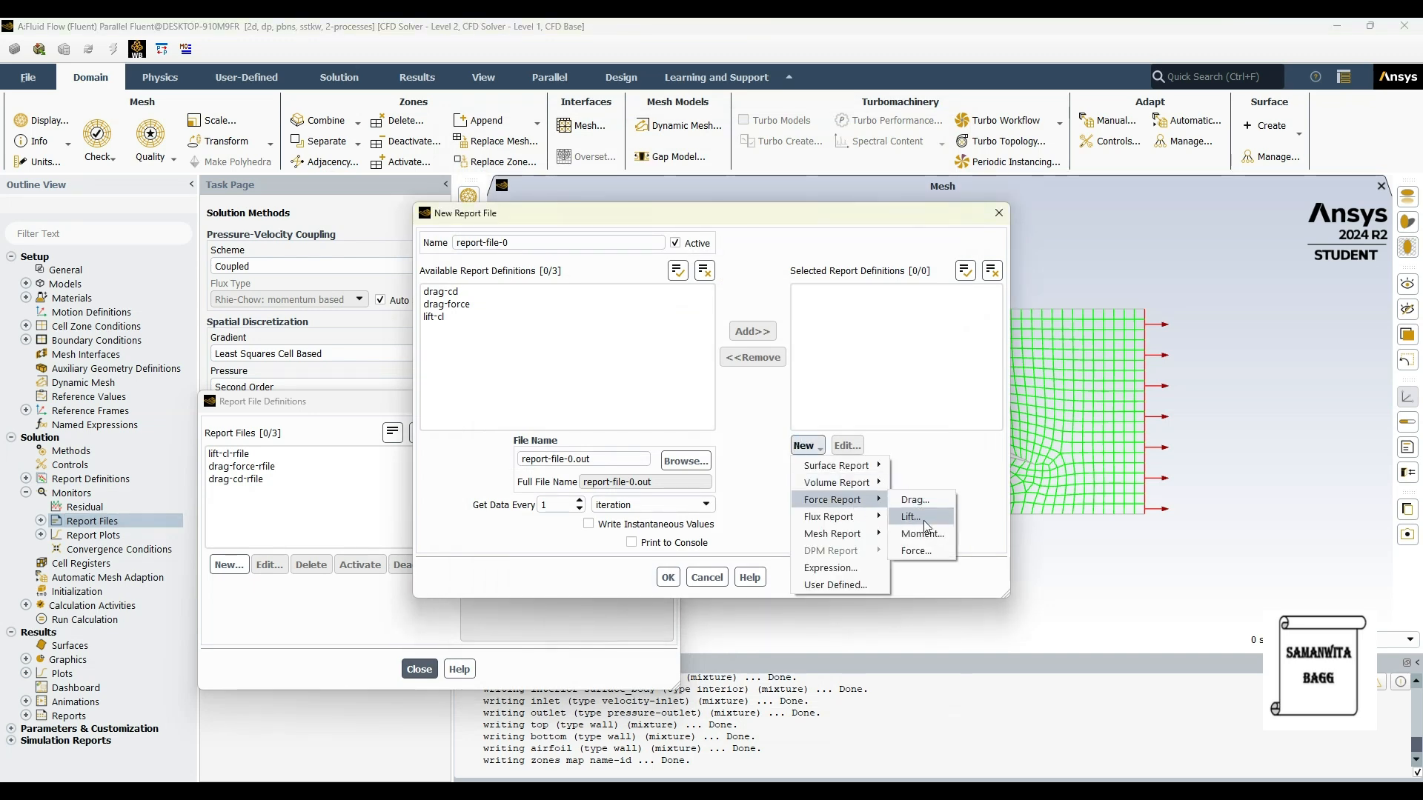
pyautogui.click(919, 518)
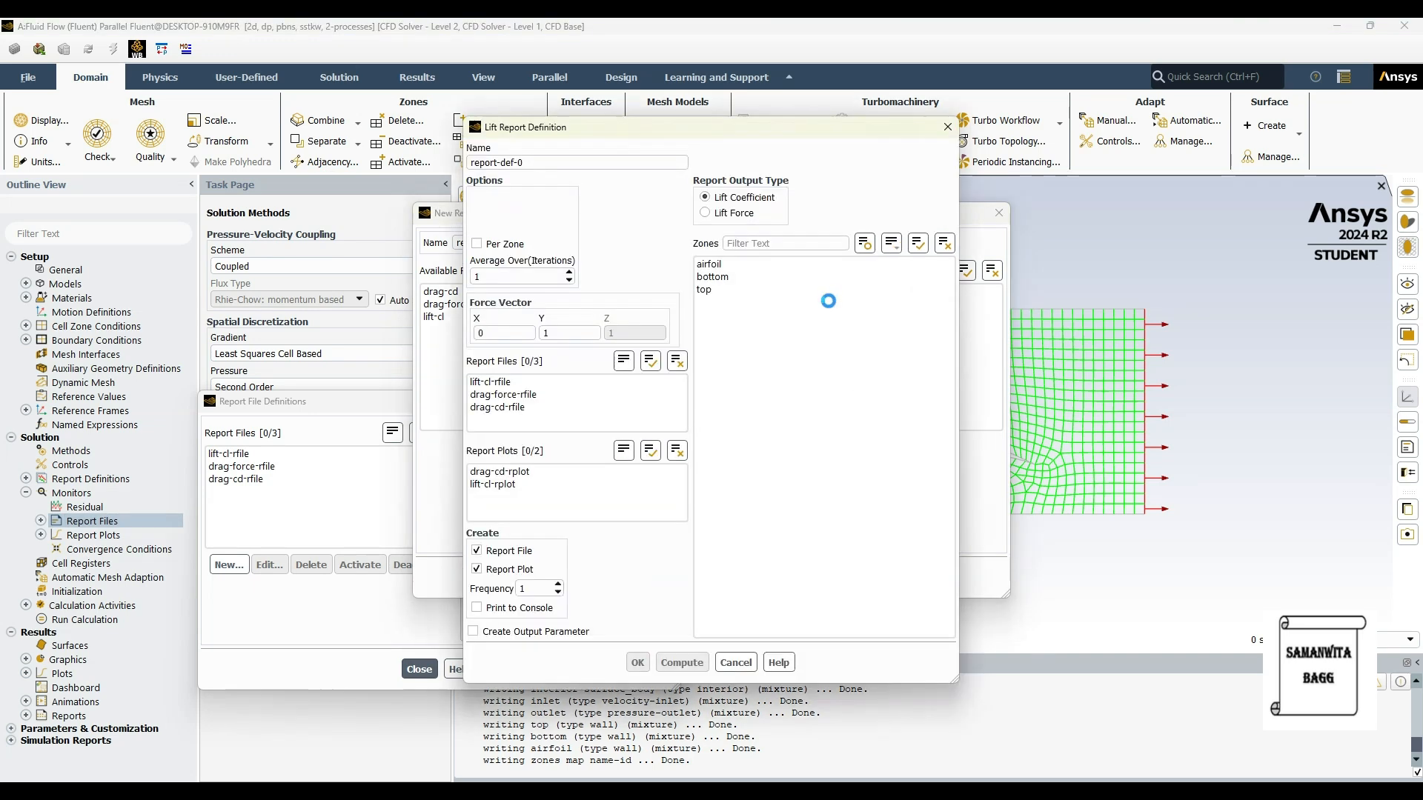
pyautogui.click(705, 213)
pyautogui.moveTo(543, 162); pyautogui.dragTo(314, 164)
pyautogui.write('lift-force')
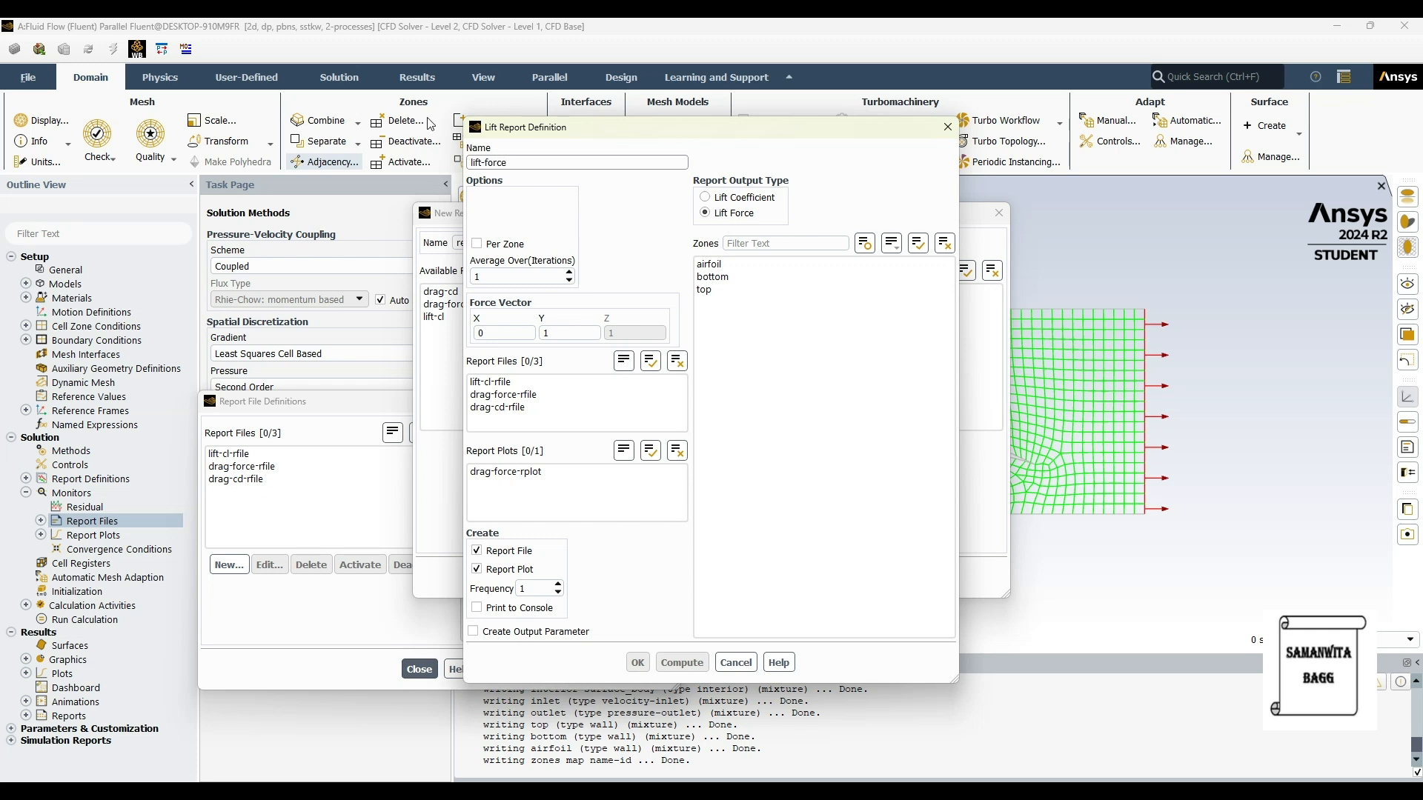
pyautogui.click(703, 264)
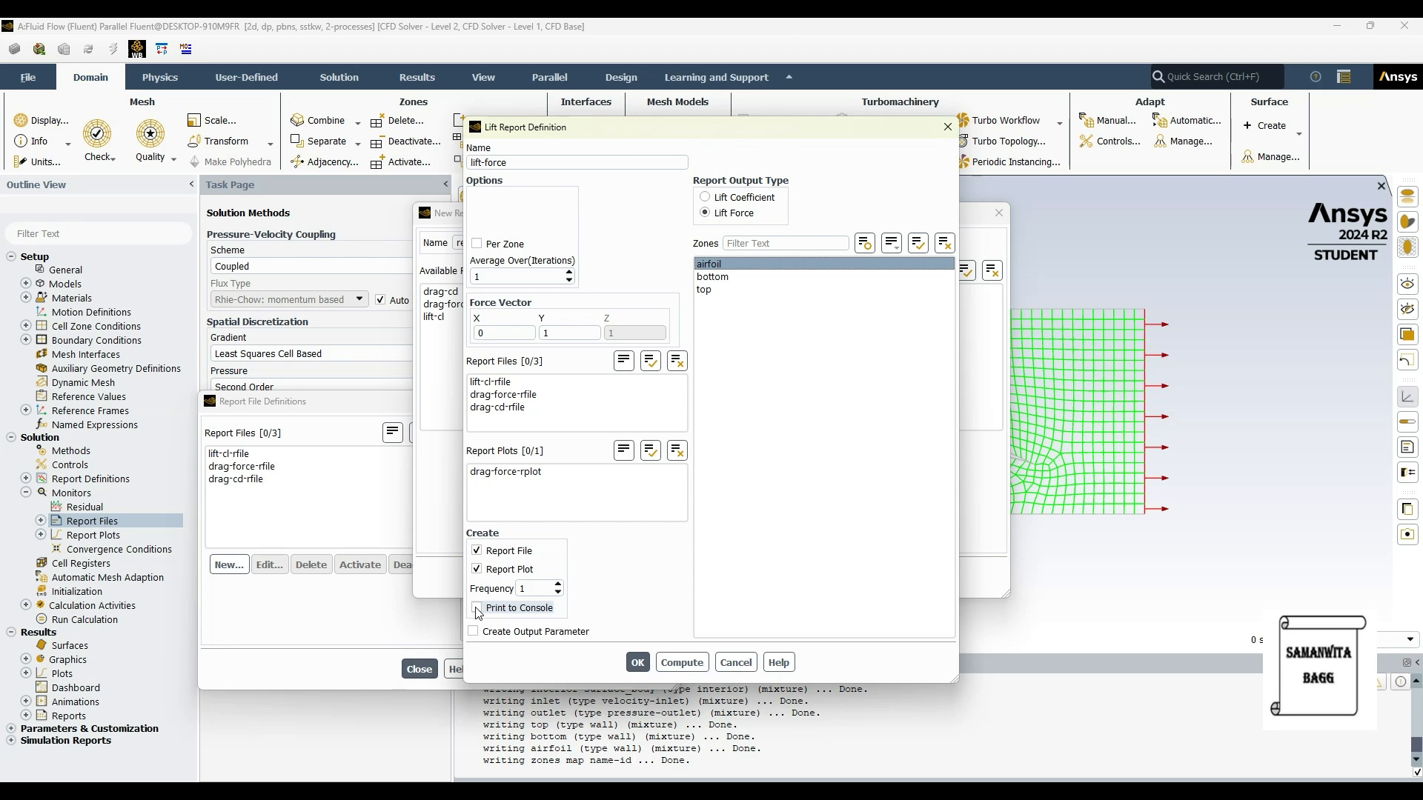
pyautogui.click(637, 662)
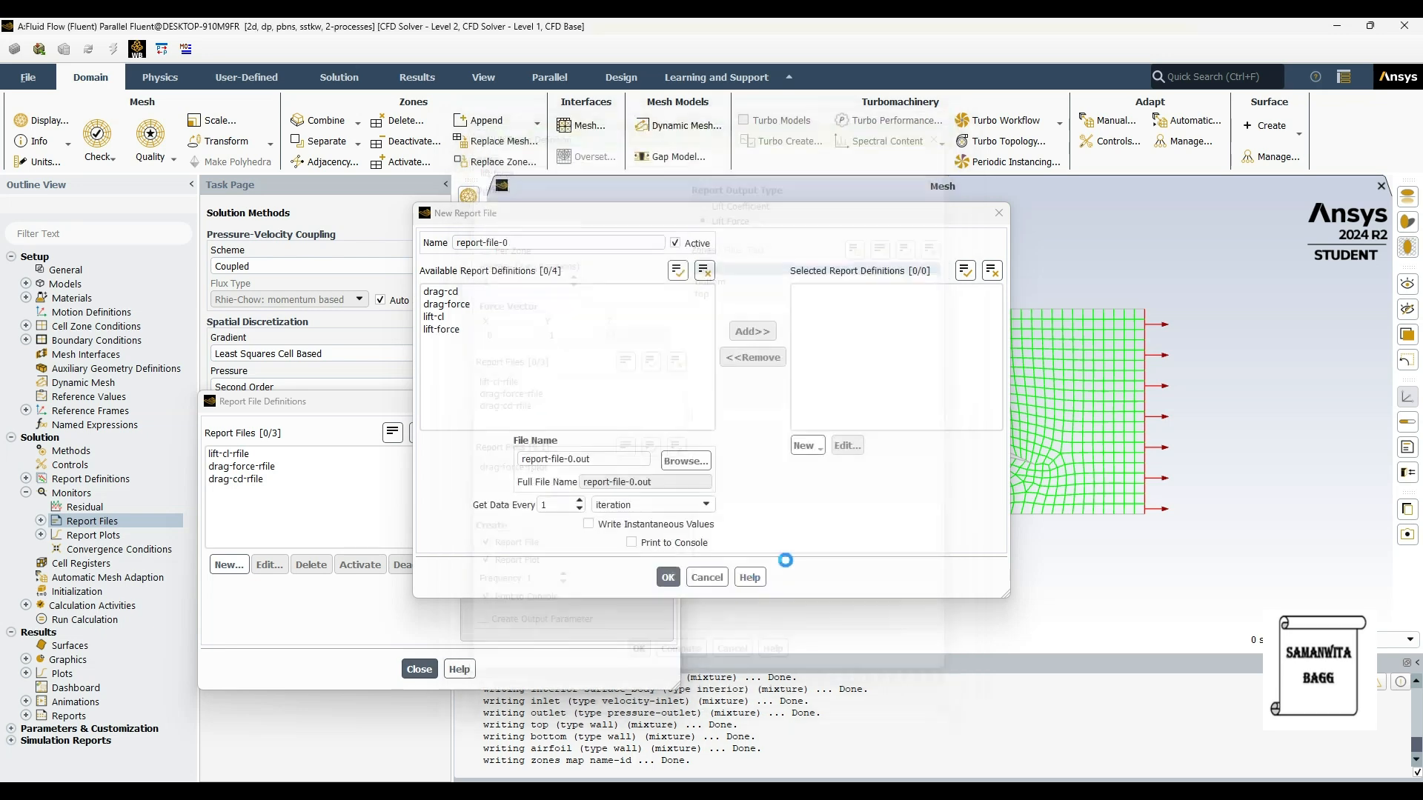
pyautogui.click(669, 583)
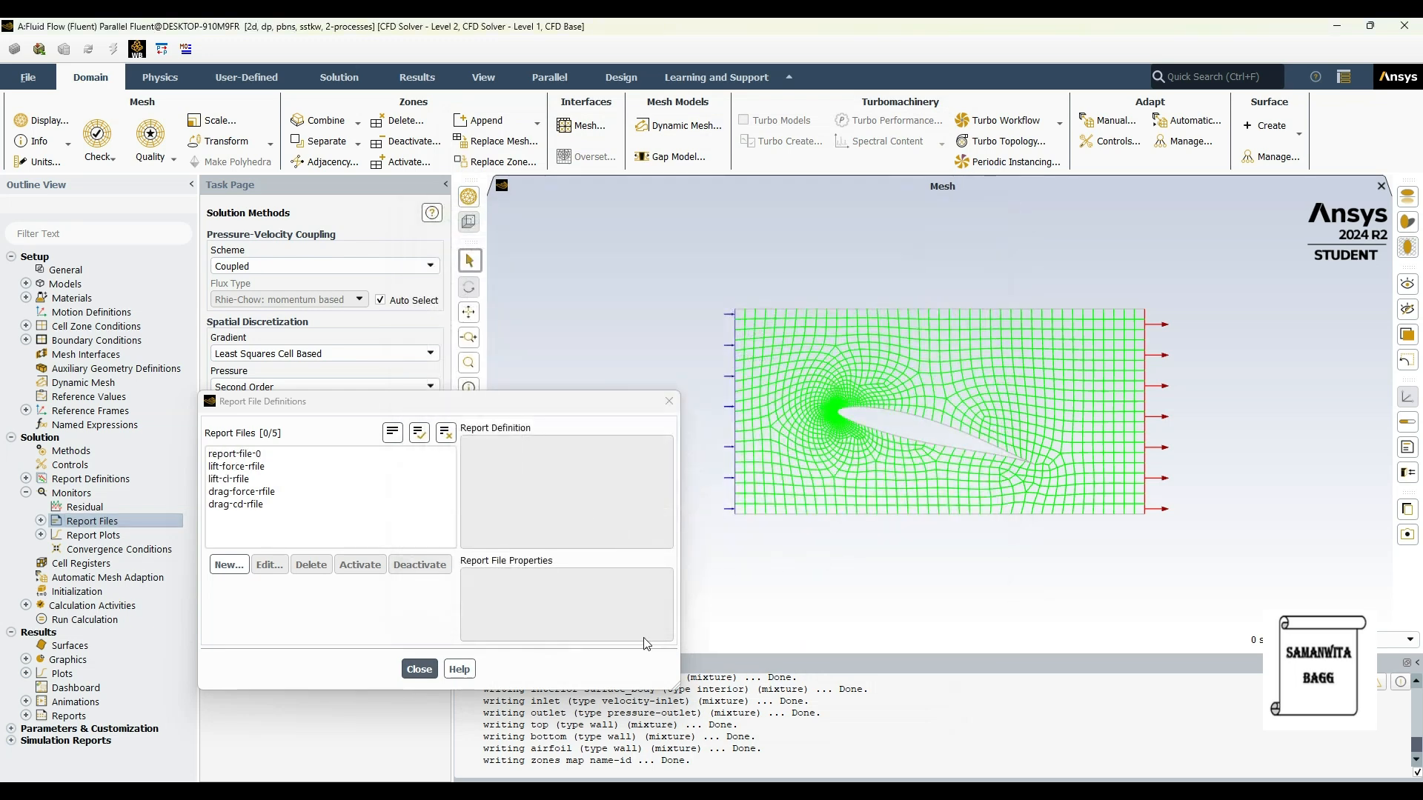
pyautogui.click(418, 669)
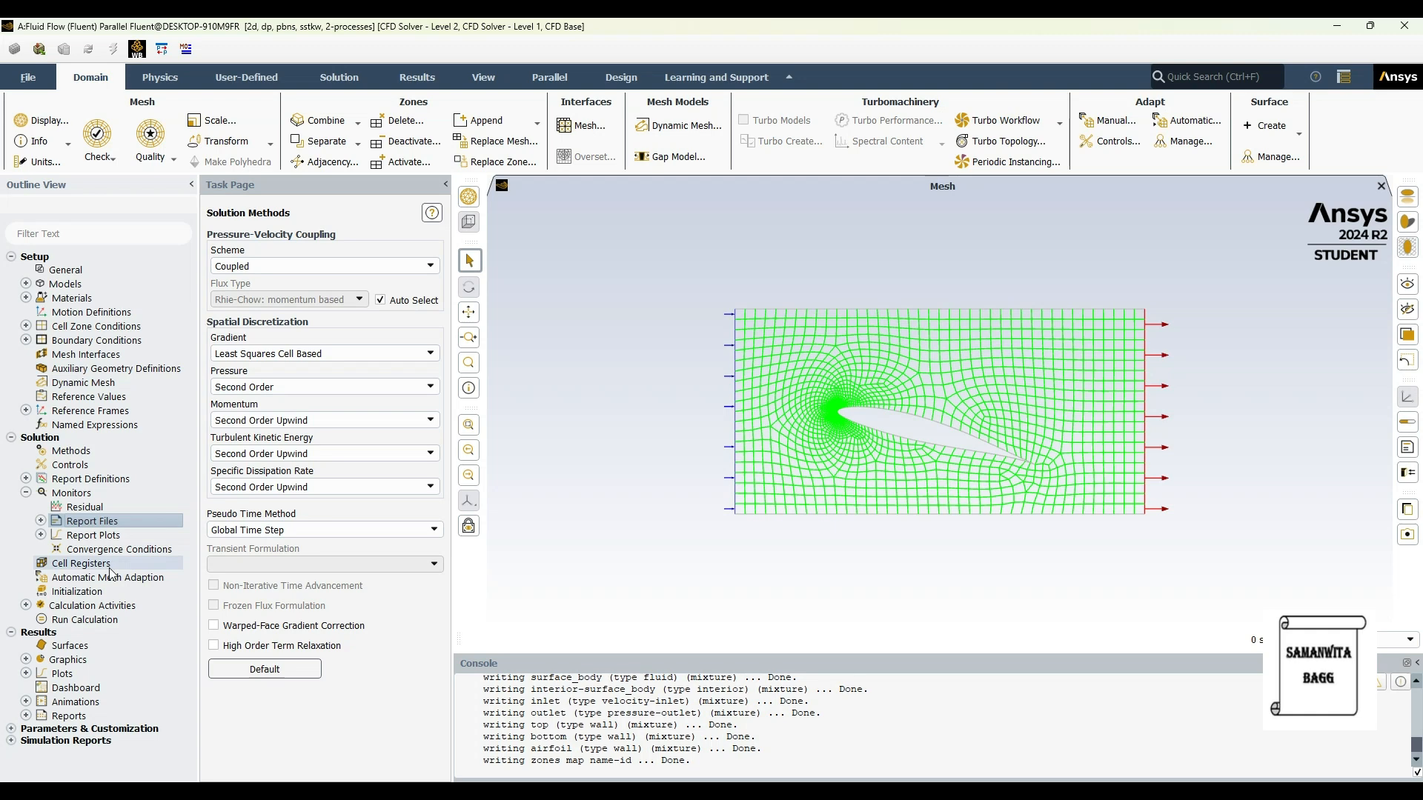
# Step: Run the hybrid initialization of the solution and set autosave to save the data file every 25 iterations
pyautogui.click(104, 591)
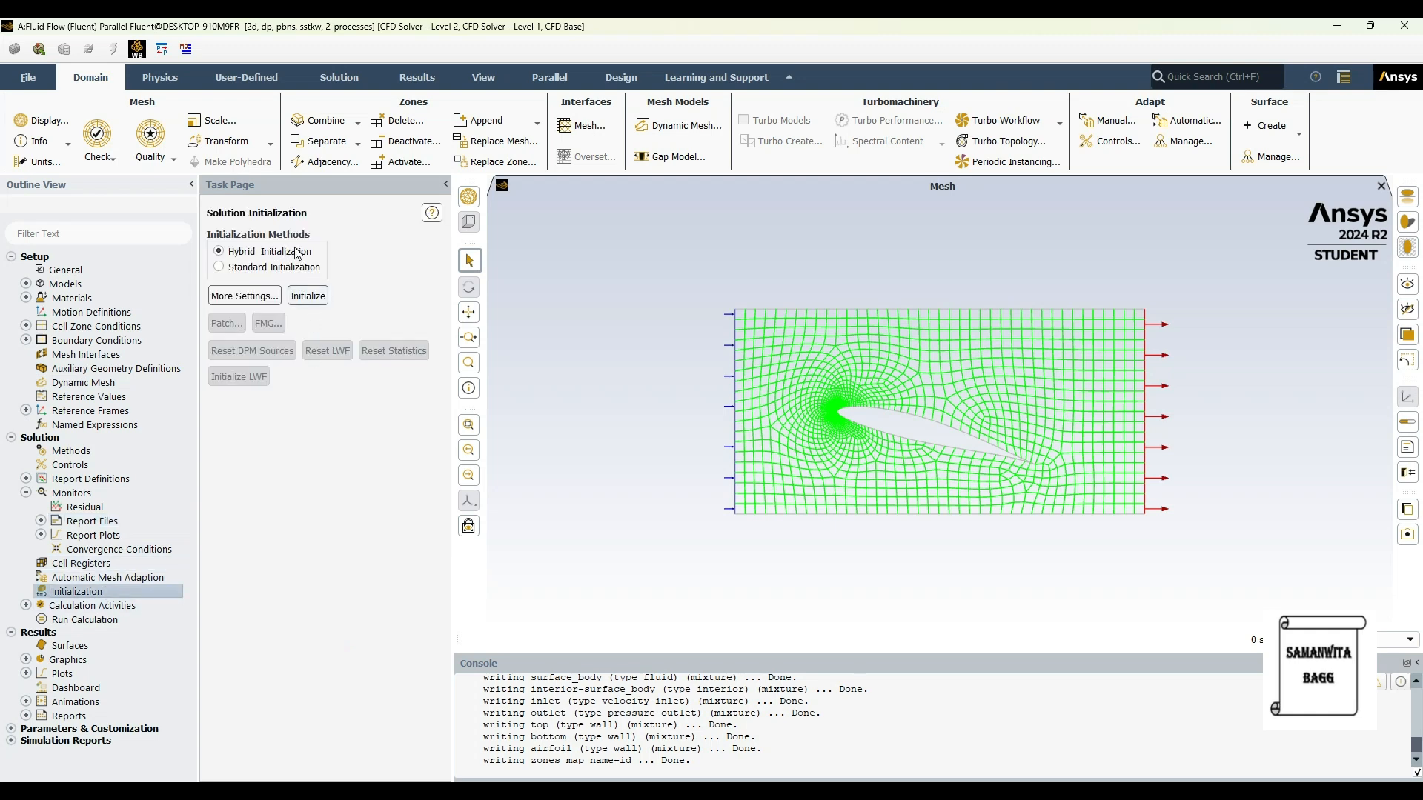
pyautogui.click(308, 298)
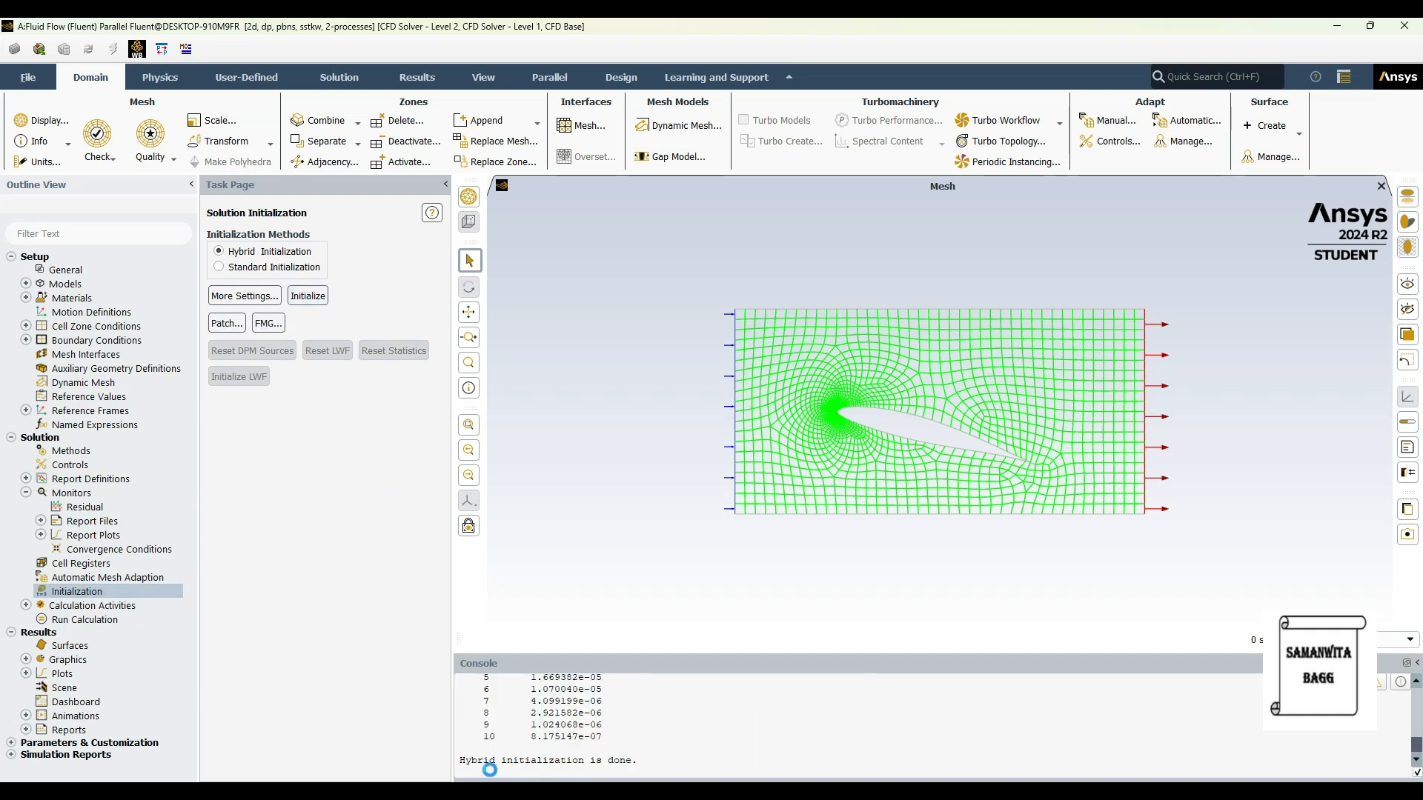
pyautogui.click(26, 609)
pyautogui.doubleClick(123, 619)
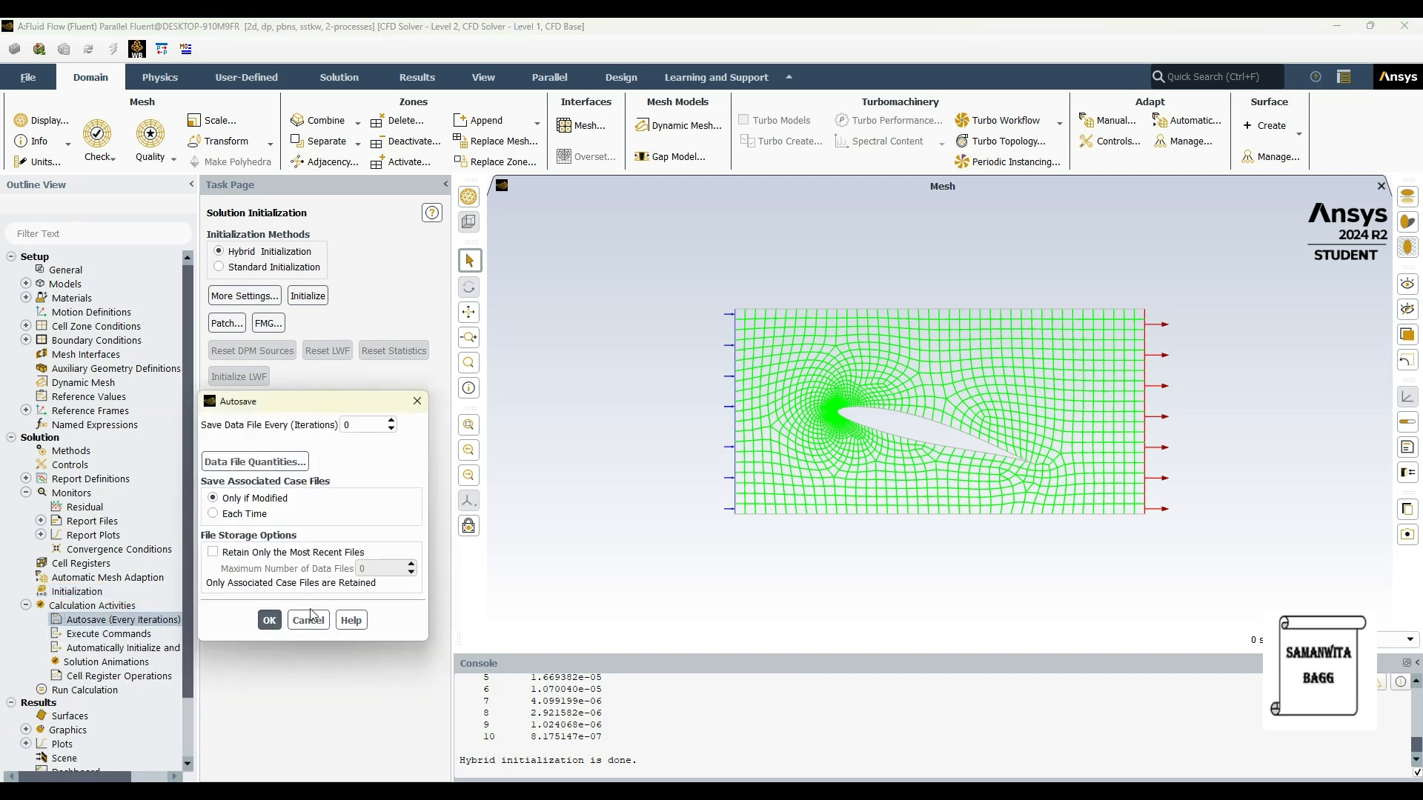
pyautogui.doubleClick(348, 426)
pyautogui.write('25')
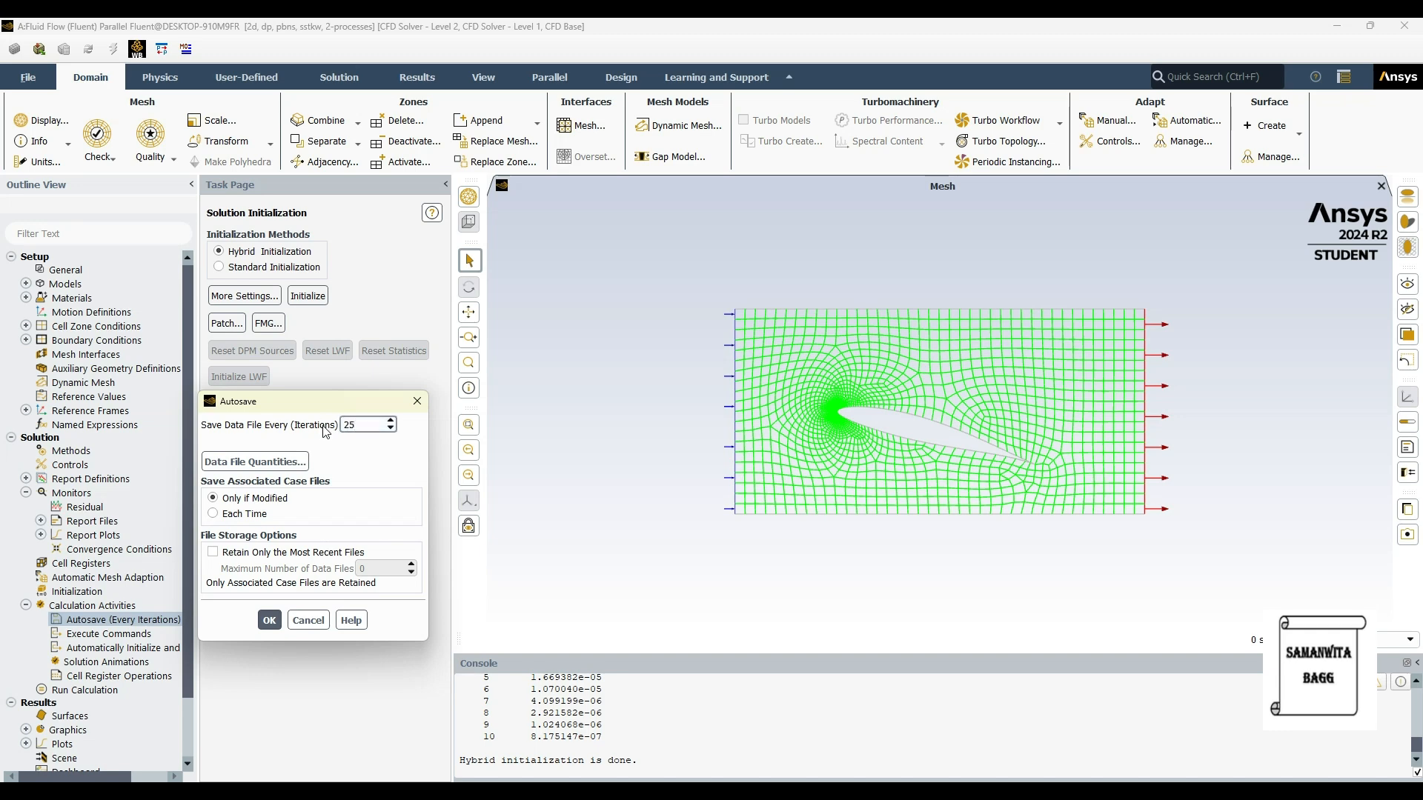
pyautogui.click(269, 619)
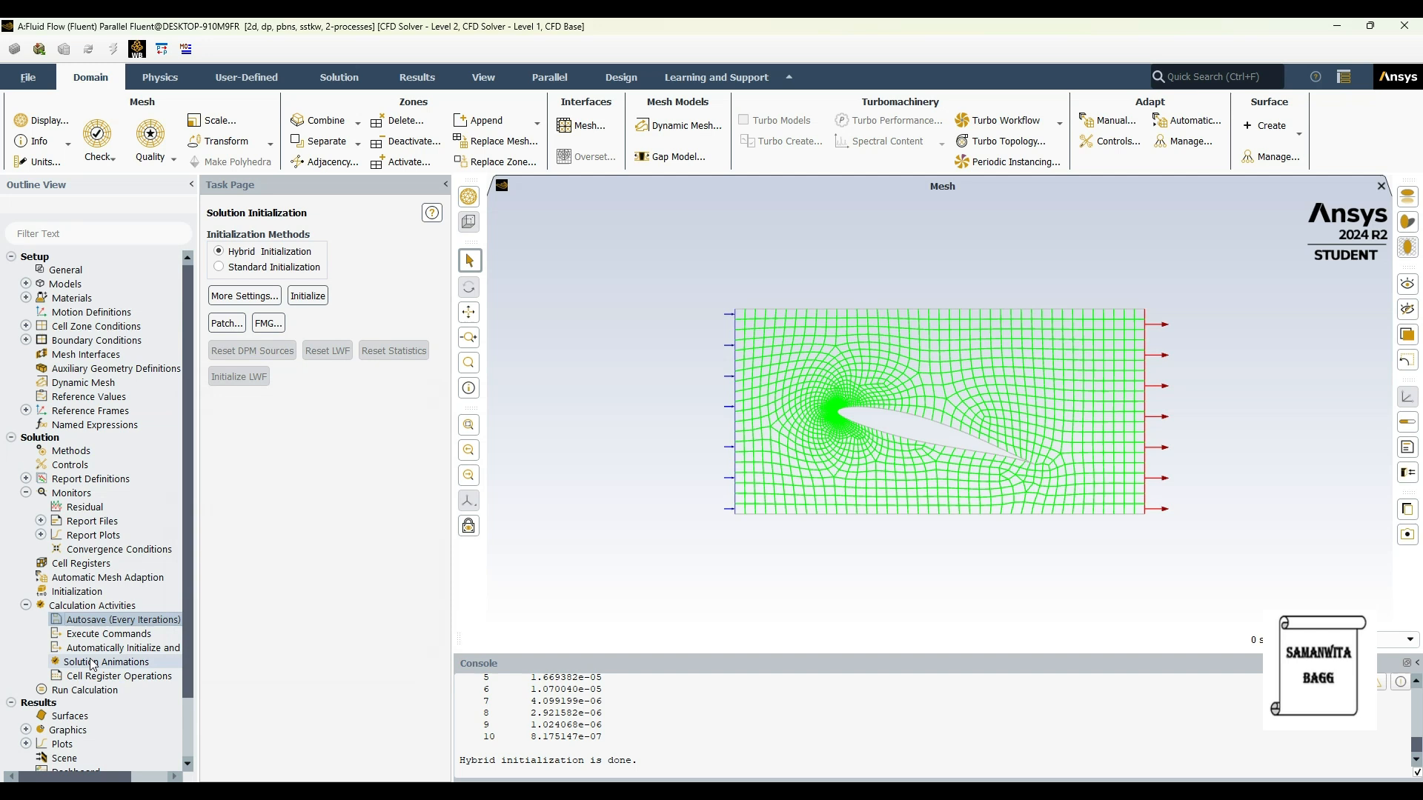
# Step: Set the number of iterations to 500 and run the calculation to completion
pyautogui.click(82, 690)
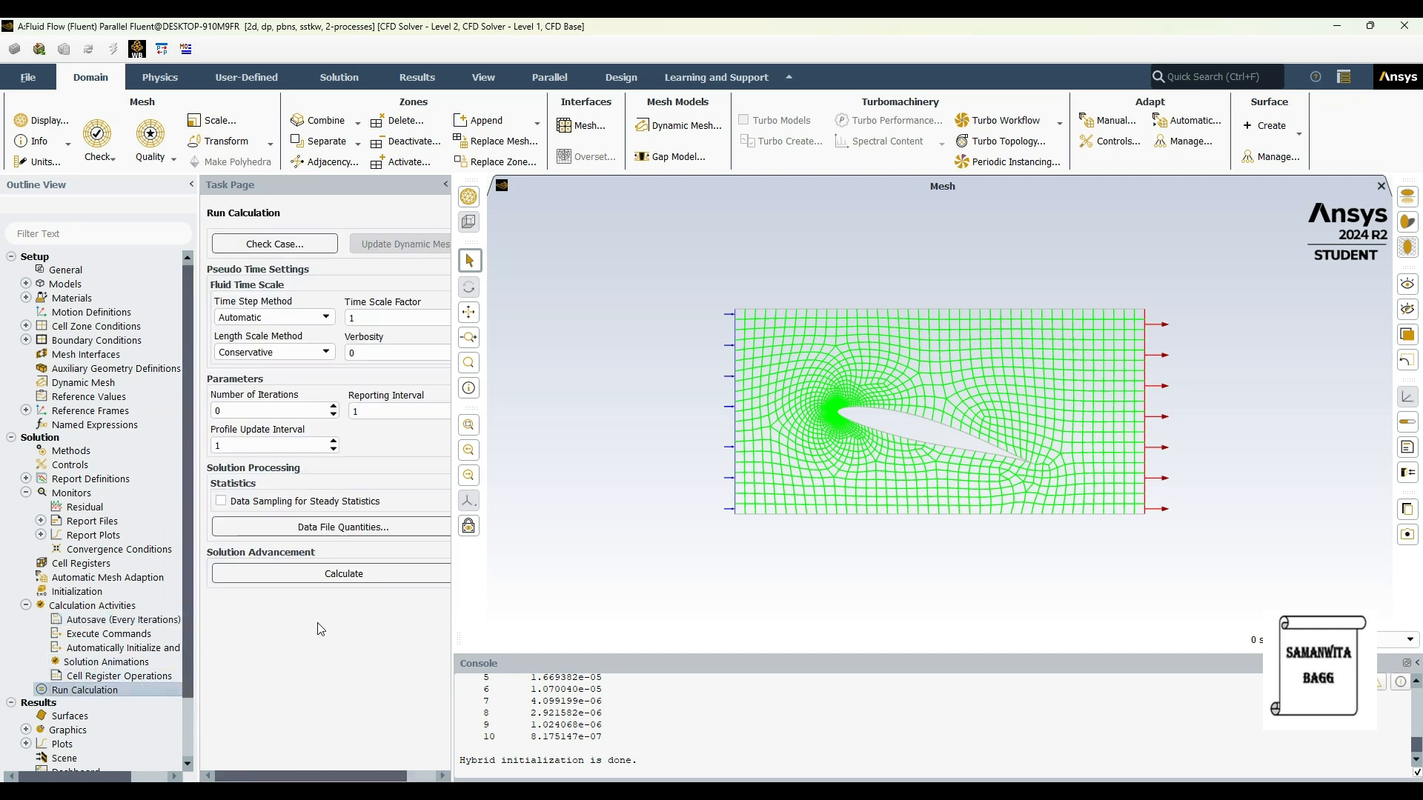
pyautogui.moveTo(224, 411); pyautogui.dragTo(131, 408)
pyautogui.write('500')
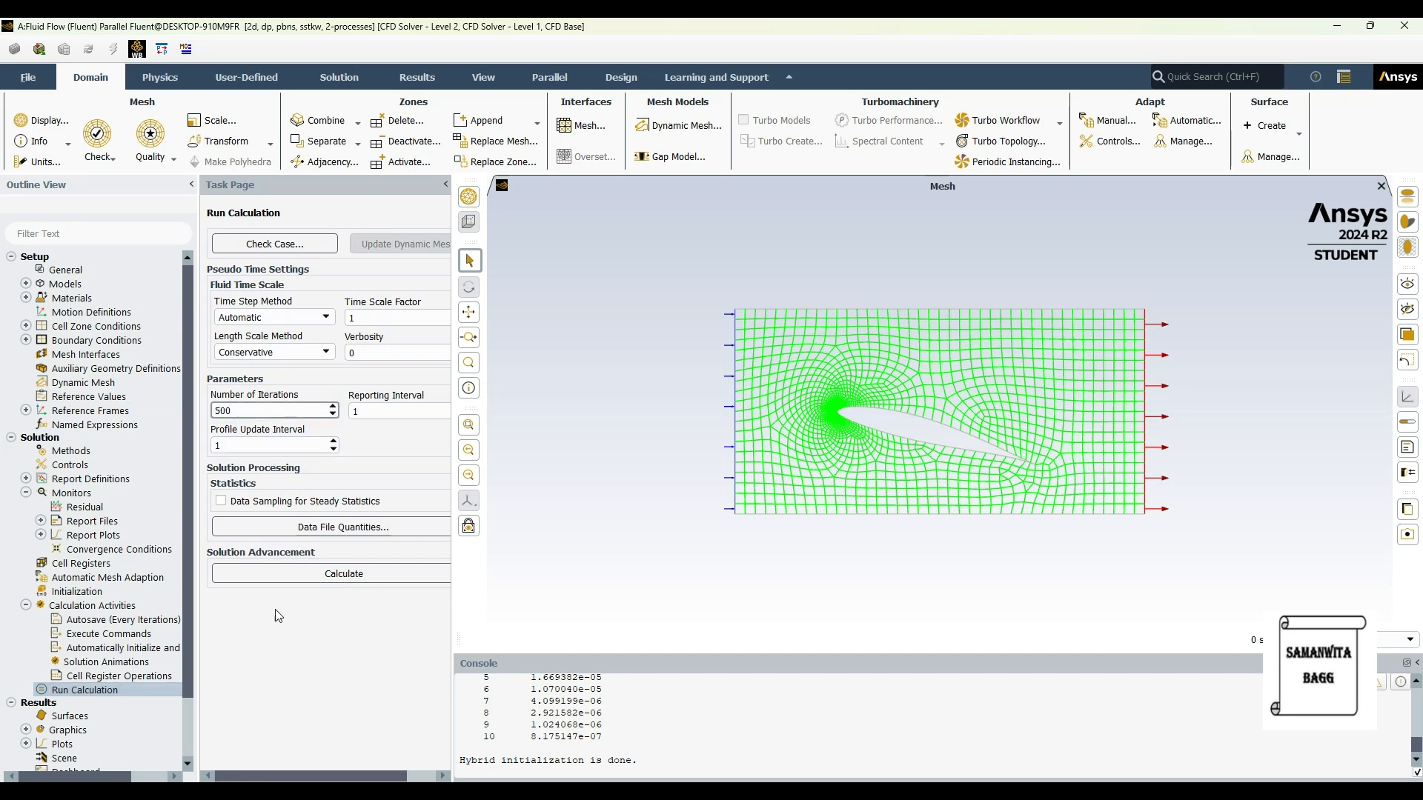
pyautogui.click(314, 578)
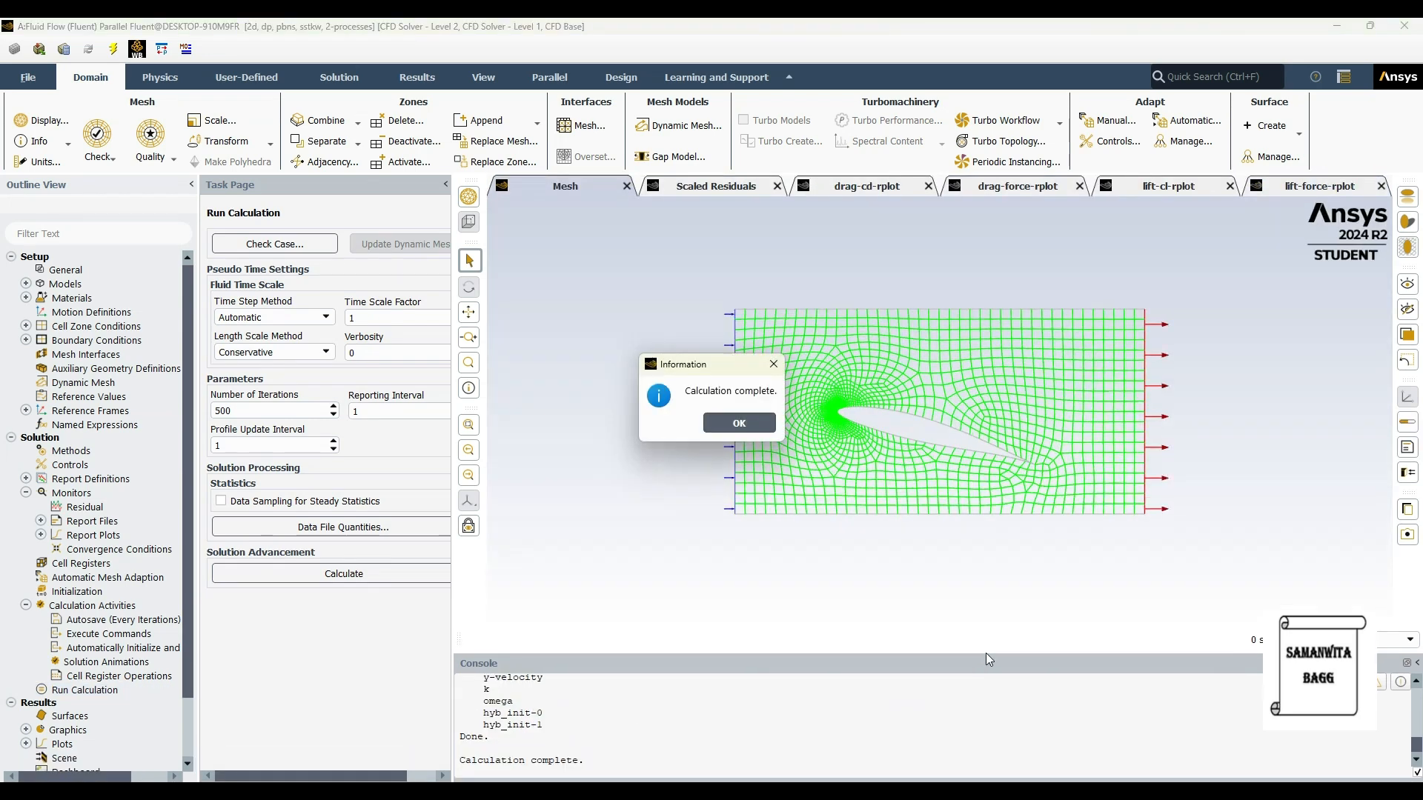
pyautogui.click(740, 424)
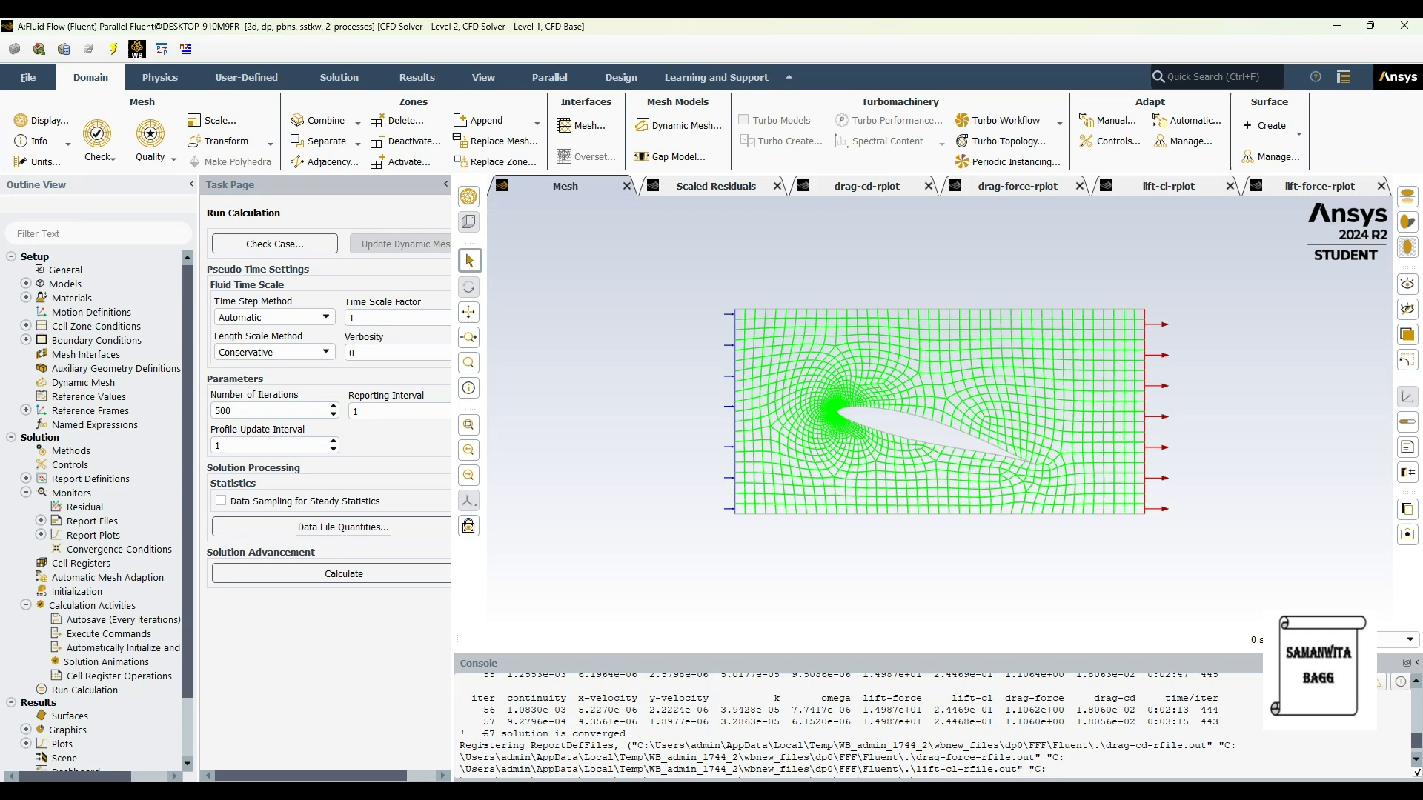
# Step: Examine the convergence message in the console and the peaks of the drag-cd, drag-force, lift-cl and lift-force plots
pyautogui.moveTo(483, 734); pyautogui.dragTo(562, 741)
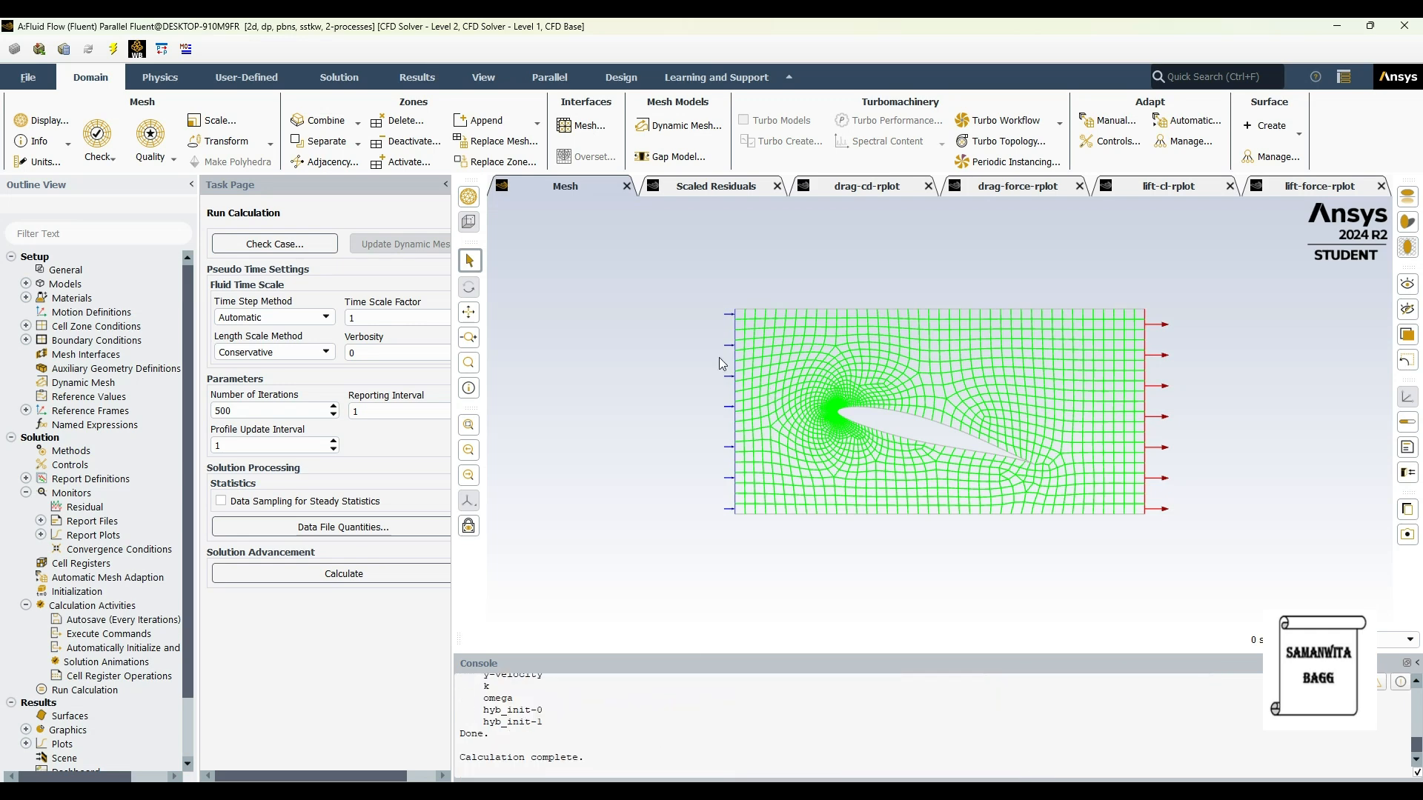
pyautogui.click(862, 188)
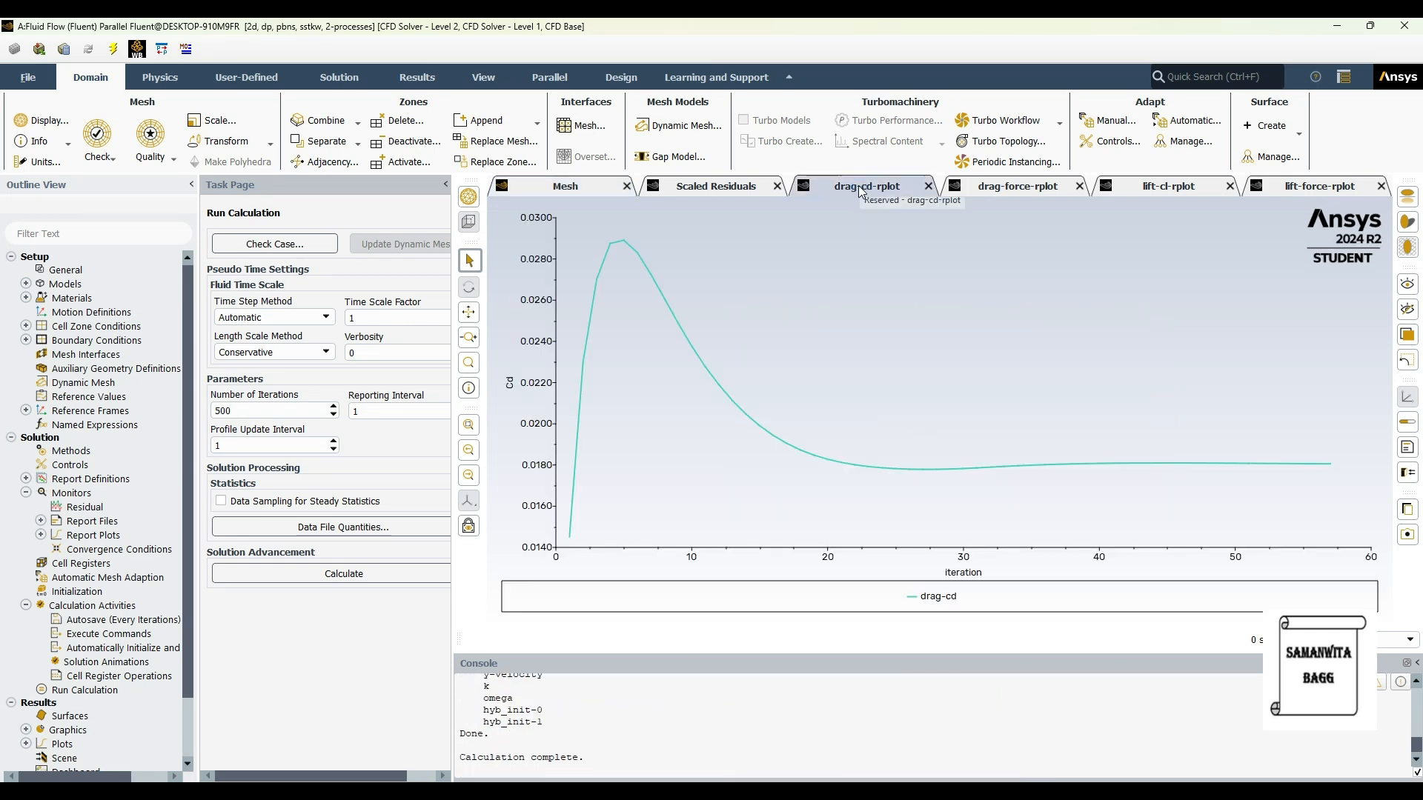
pyautogui.moveTo(627, 245)
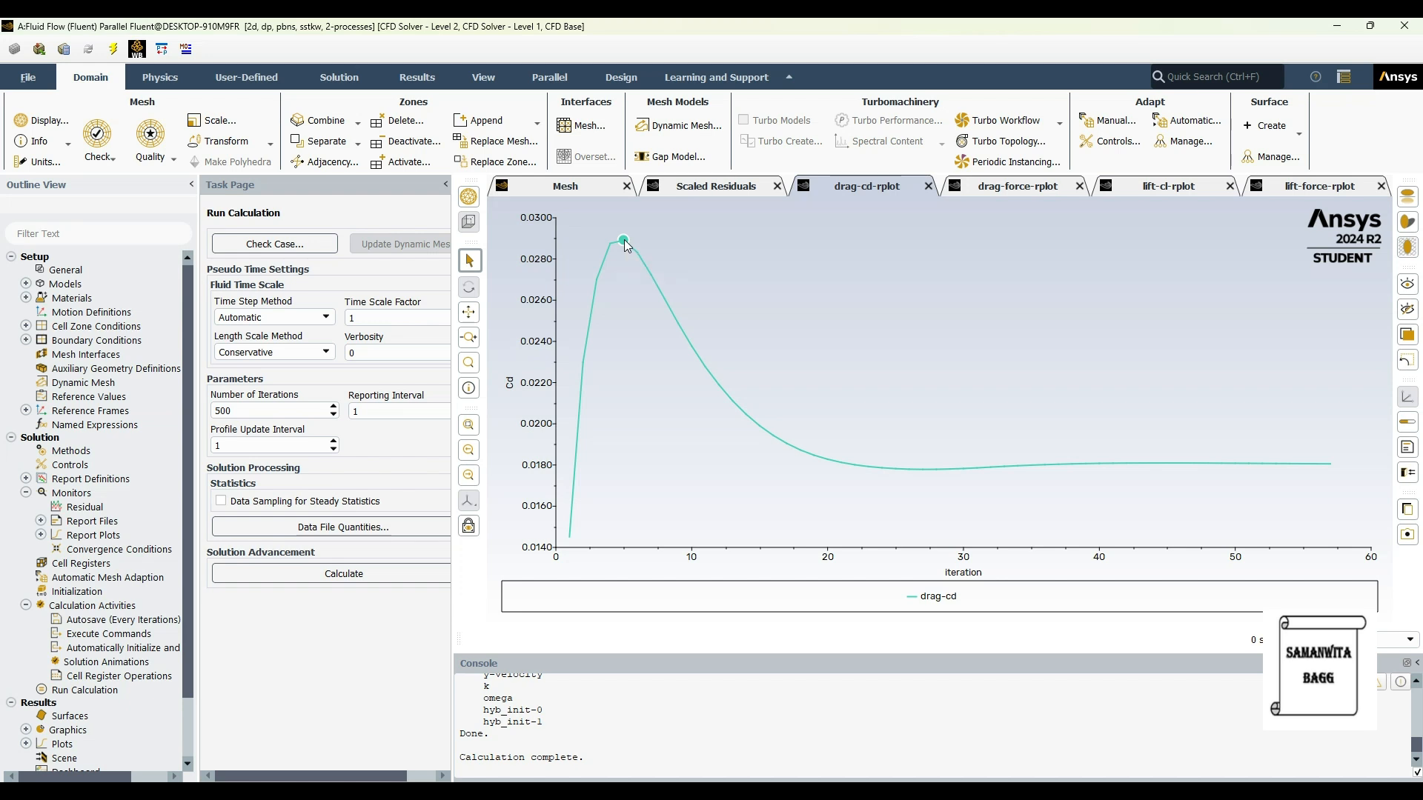
pyautogui.click(1037, 188)
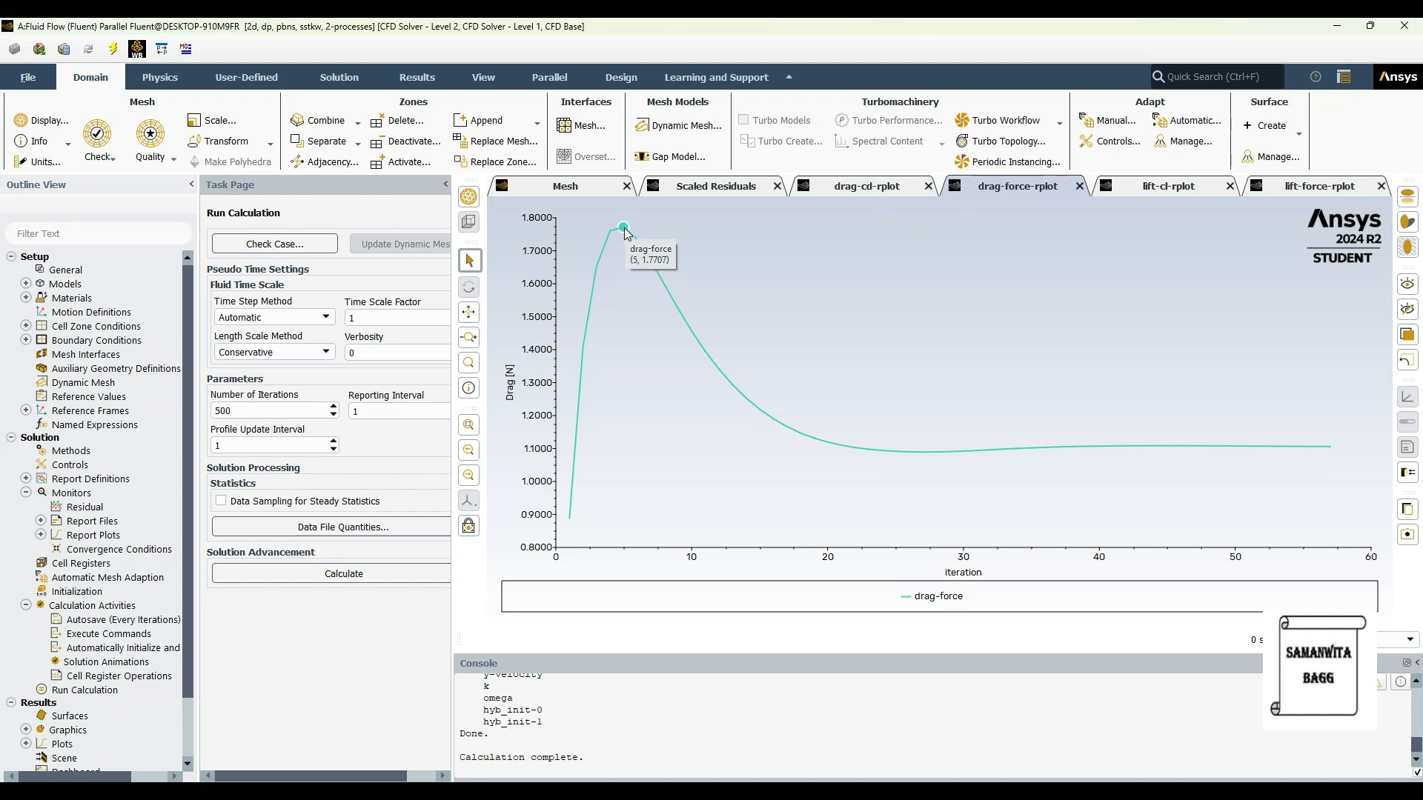
pyautogui.click(1152, 187)
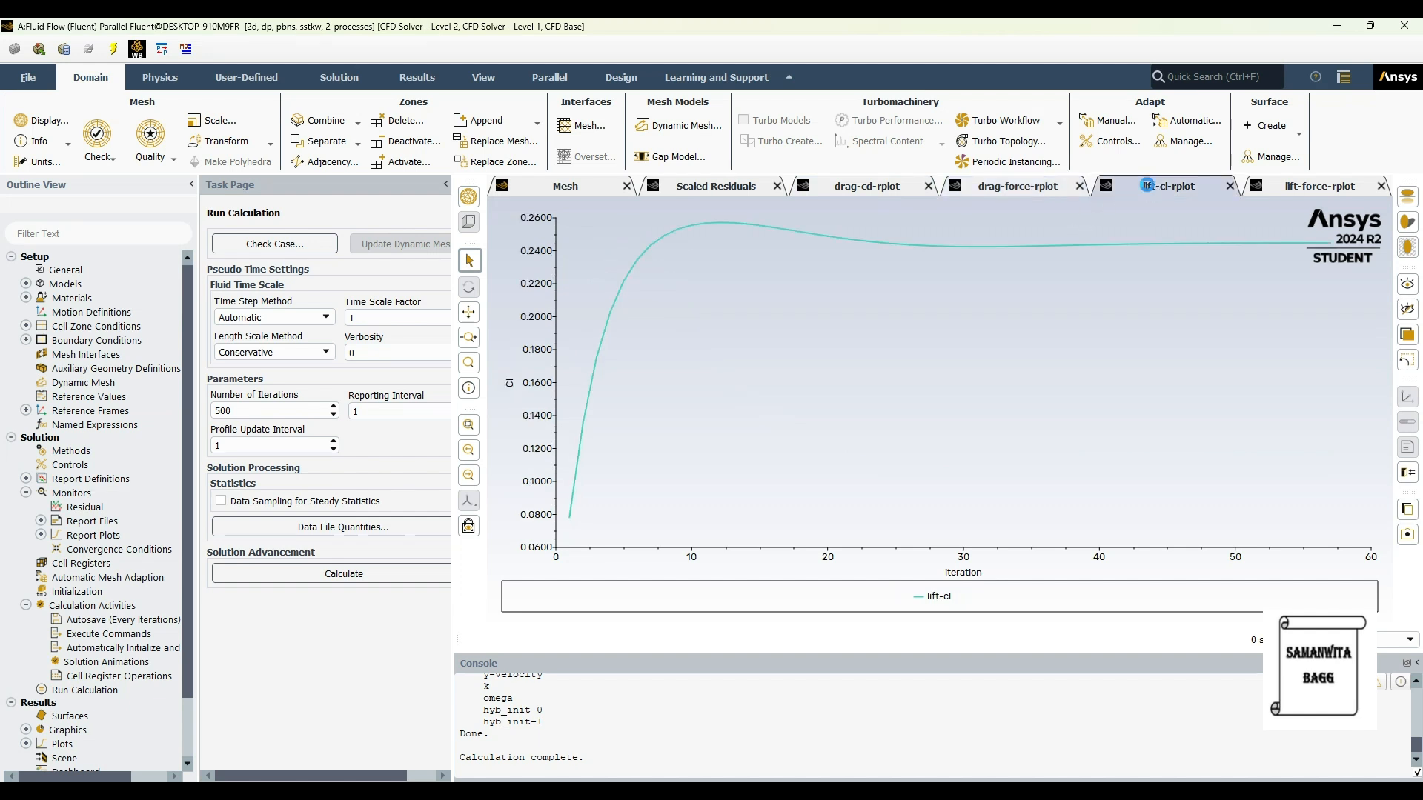
pyautogui.moveTo(706, 225)
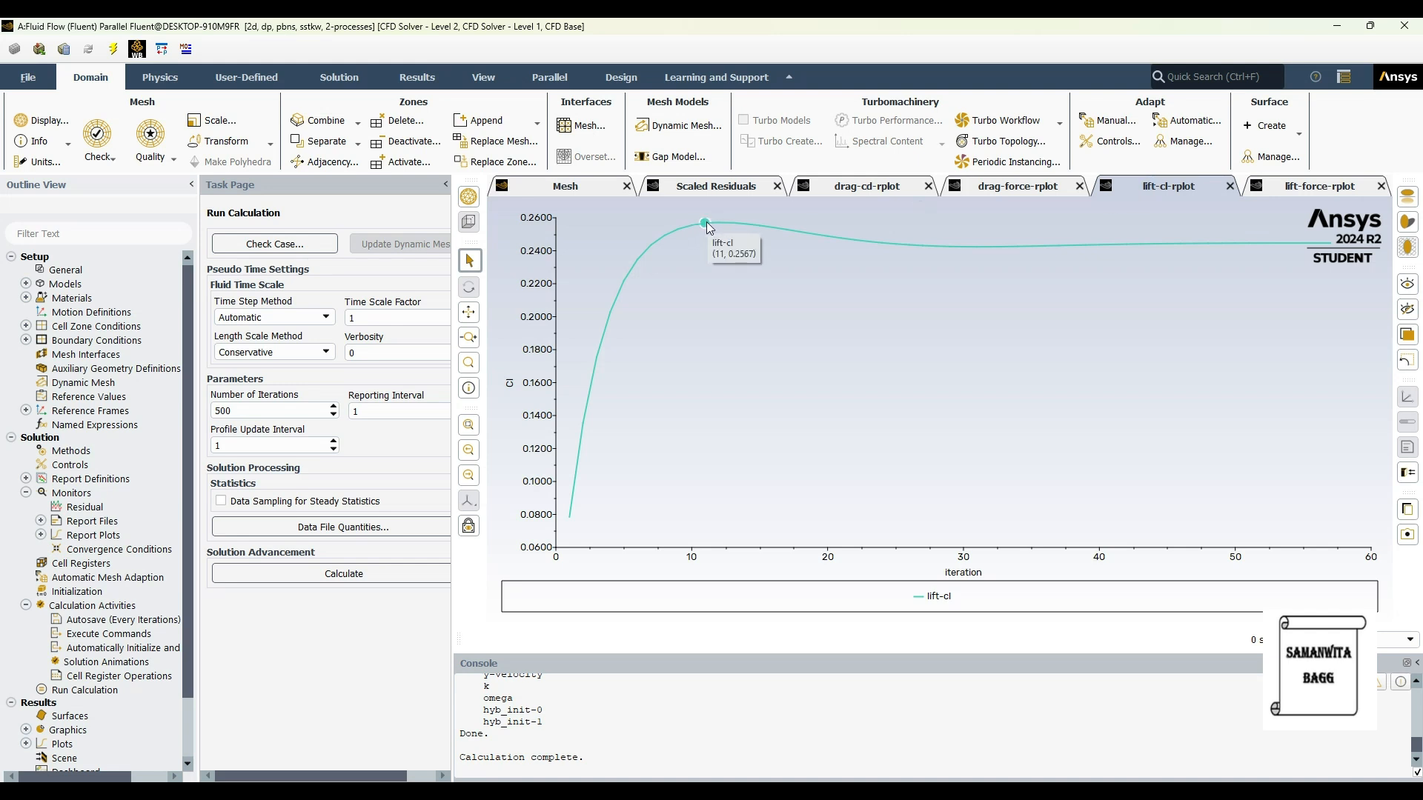
pyautogui.click(1317, 192)
pyautogui.moveTo(700, 232)
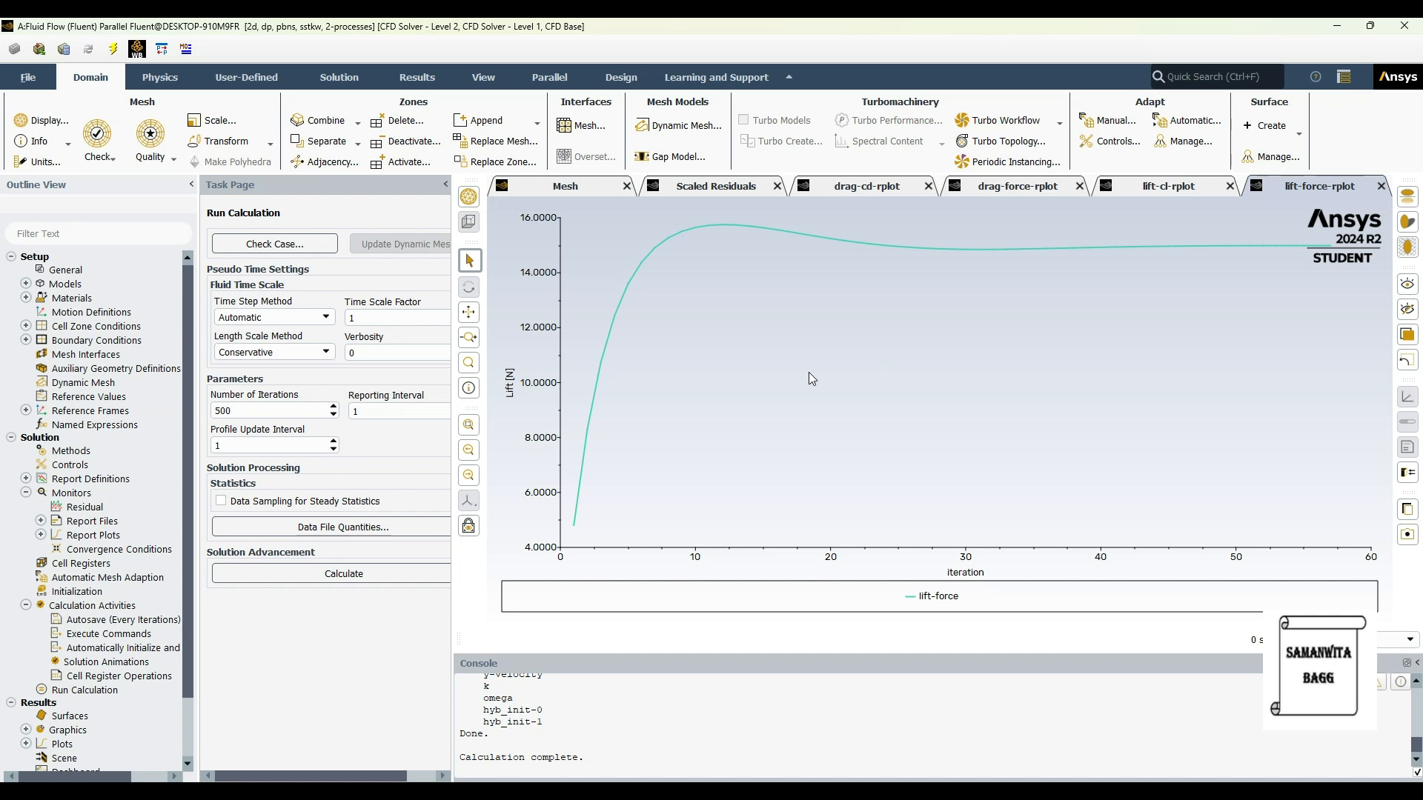
# Step: Close Fluent and open the fluid flow system's results in CFD-Post
pyautogui.click(1404, 26)
pyautogui.click(712, 425)
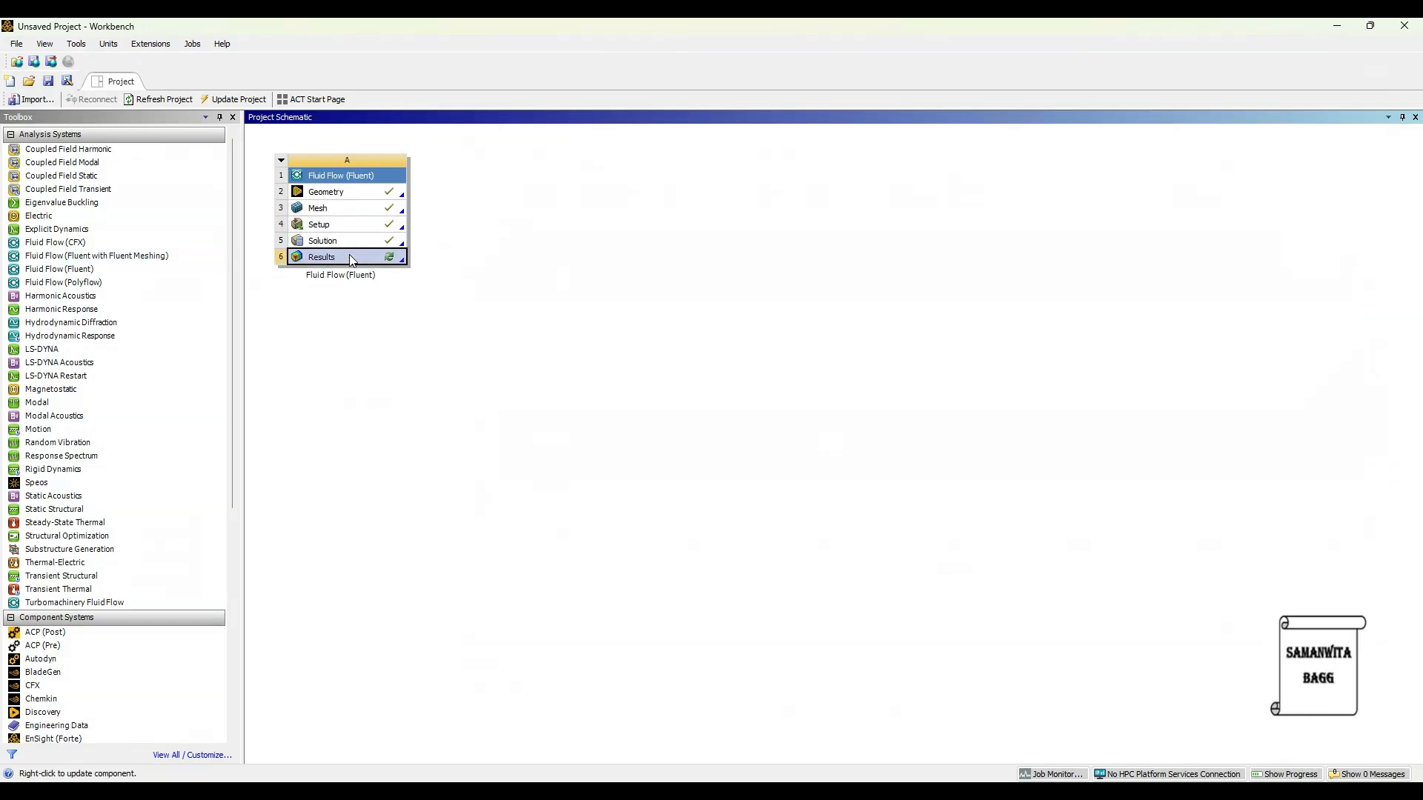
pyautogui.doubleClick(349, 256)
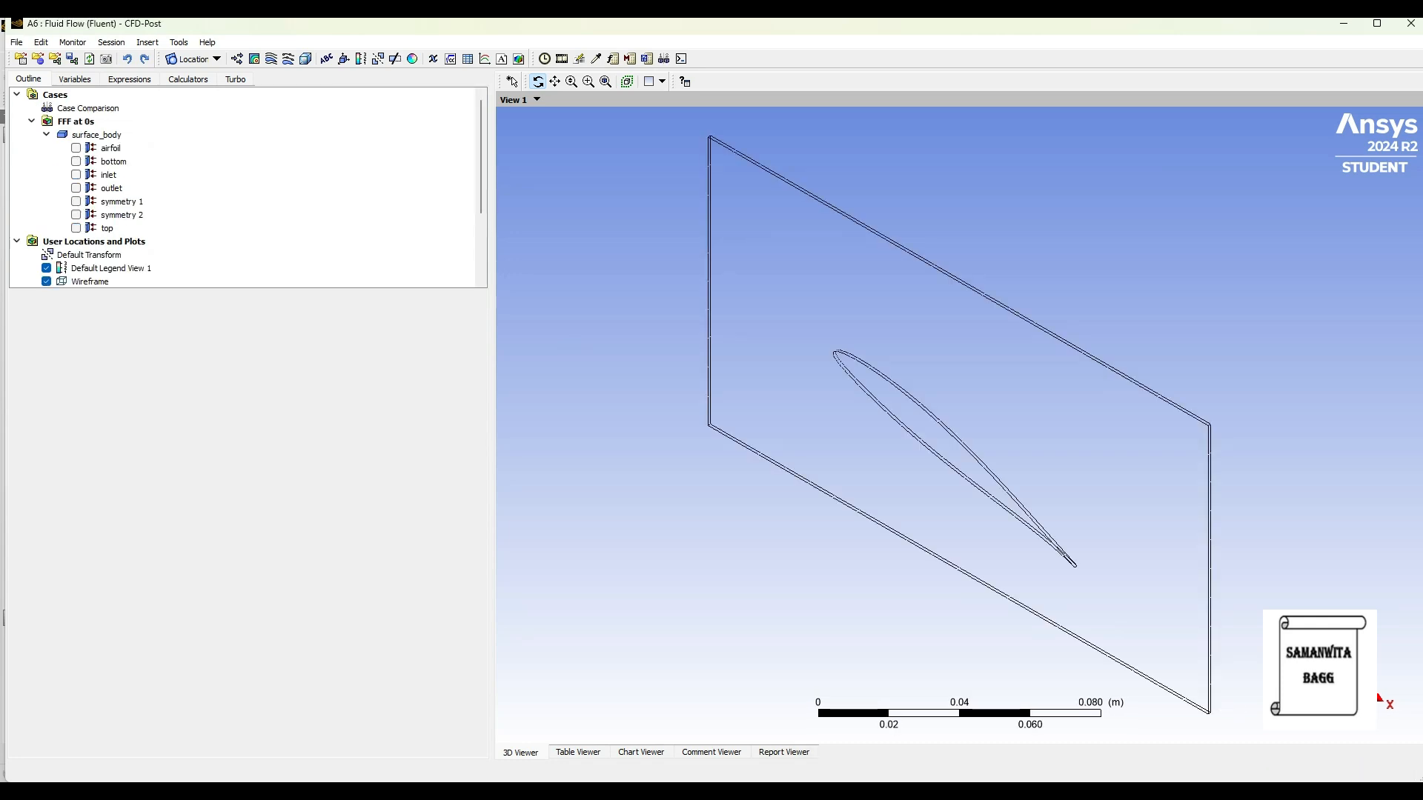
# Step: View the domain in the XY plane and create velocity streamlines starting from symmetry 1 with 90 equally spaced points
pyautogui.click(1323, 700)
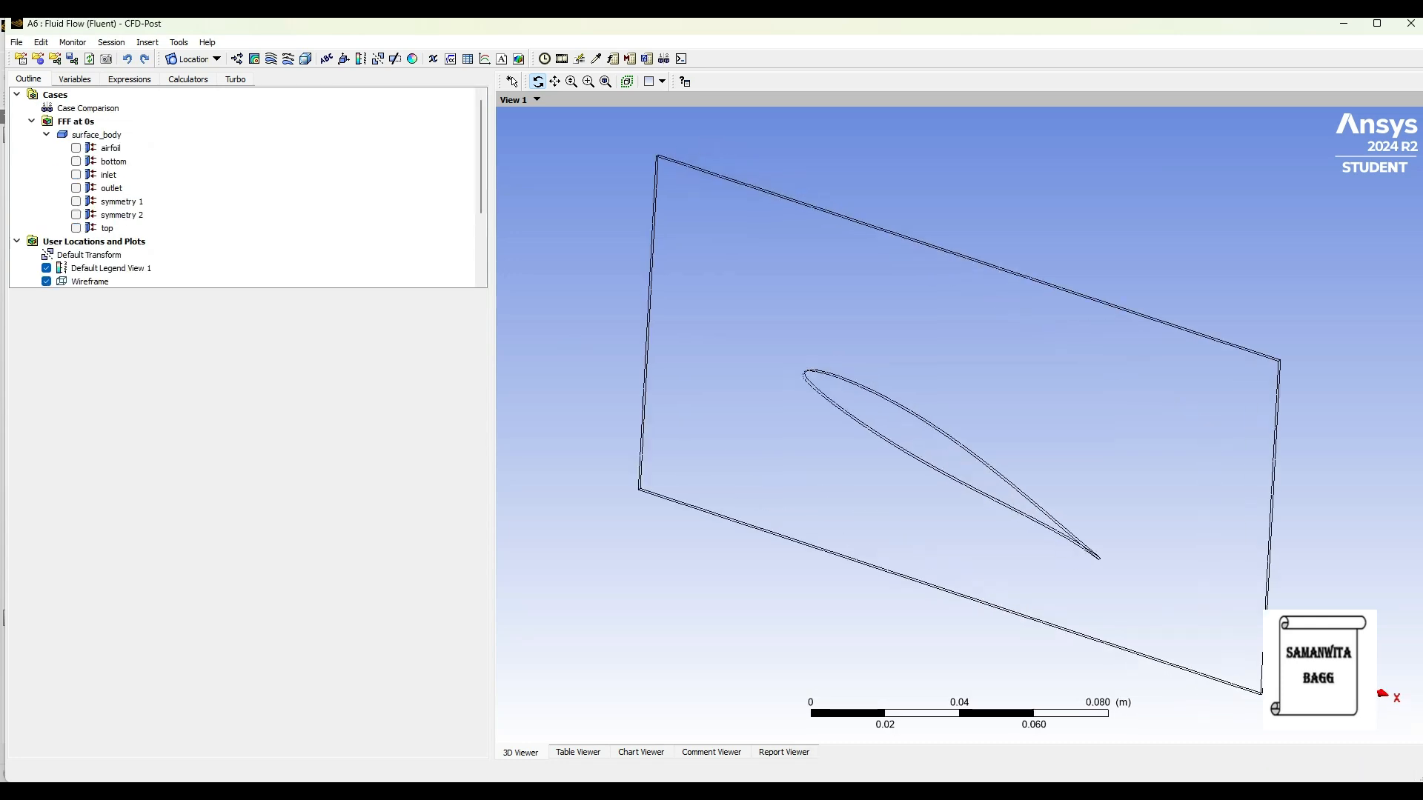
pyautogui.click(271, 59)
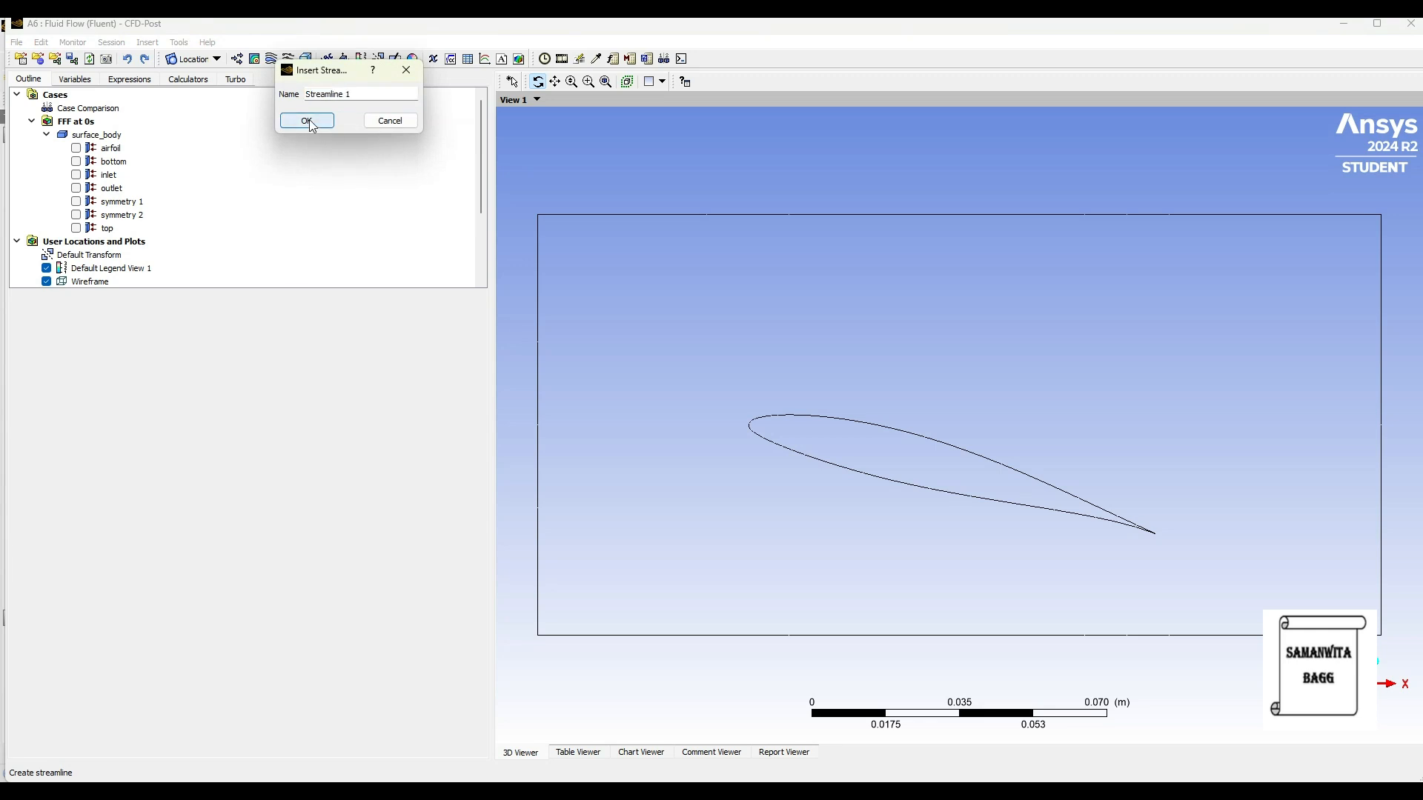
pyautogui.press('Return')
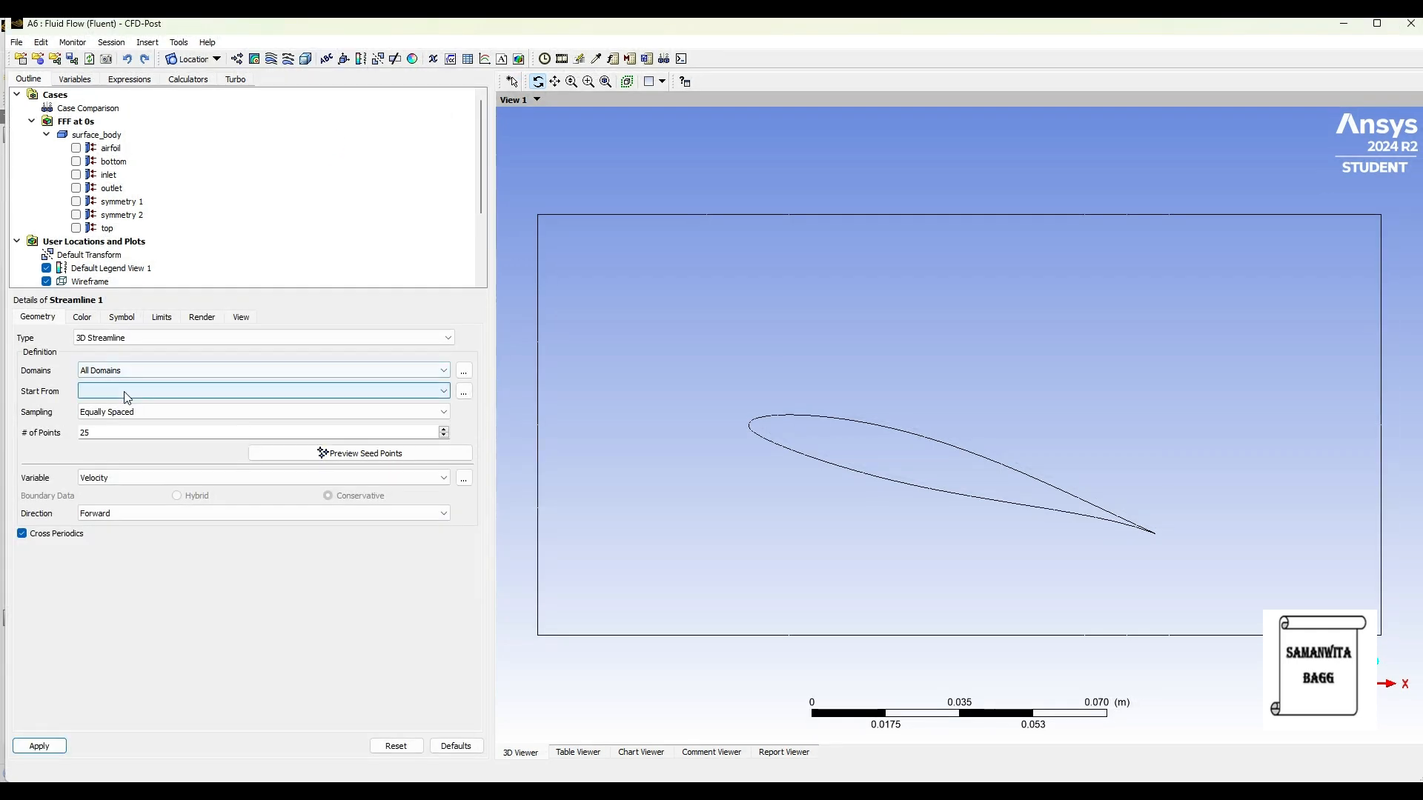
pyautogui.click(127, 392)
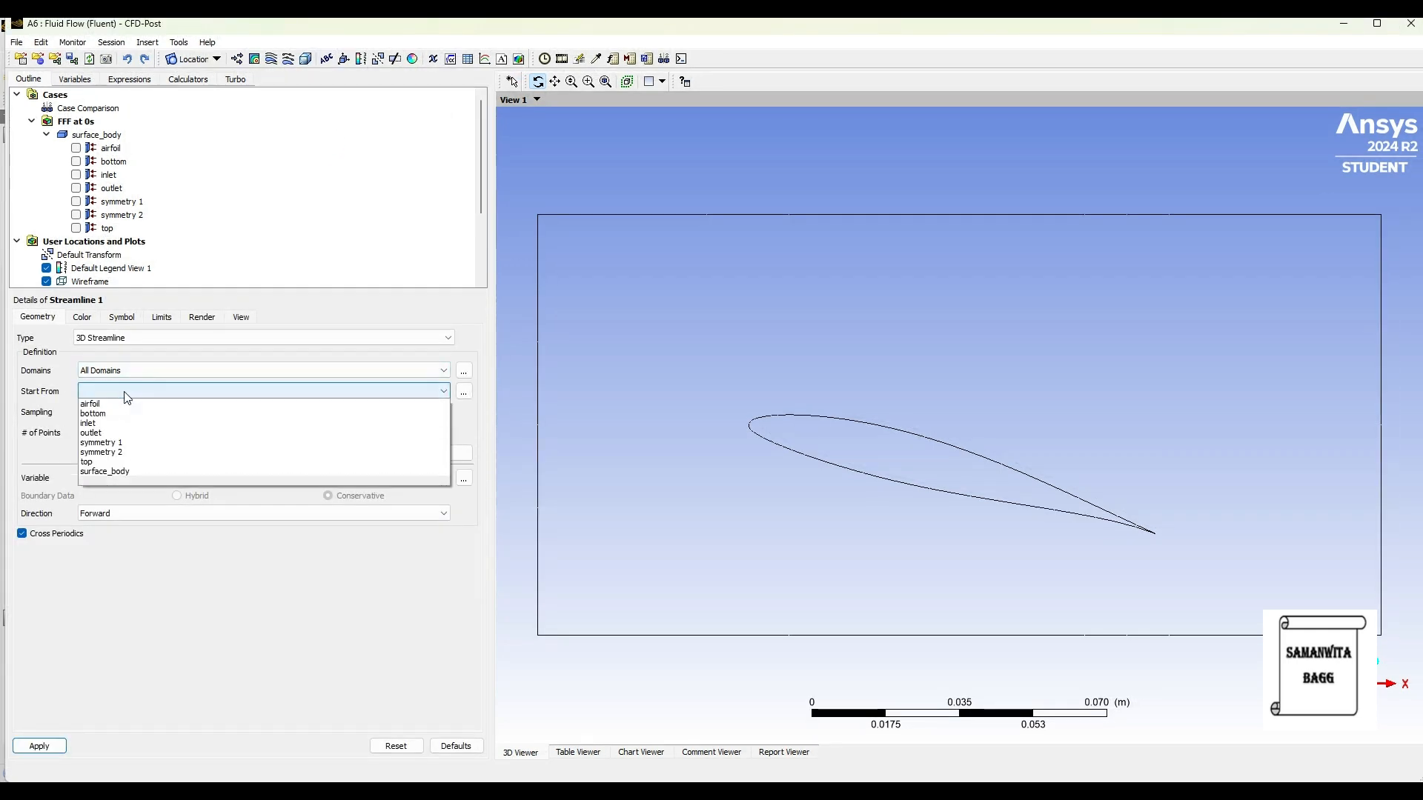
pyautogui.click(132, 443)
pyautogui.moveTo(108, 436); pyautogui.dragTo(9, 444)
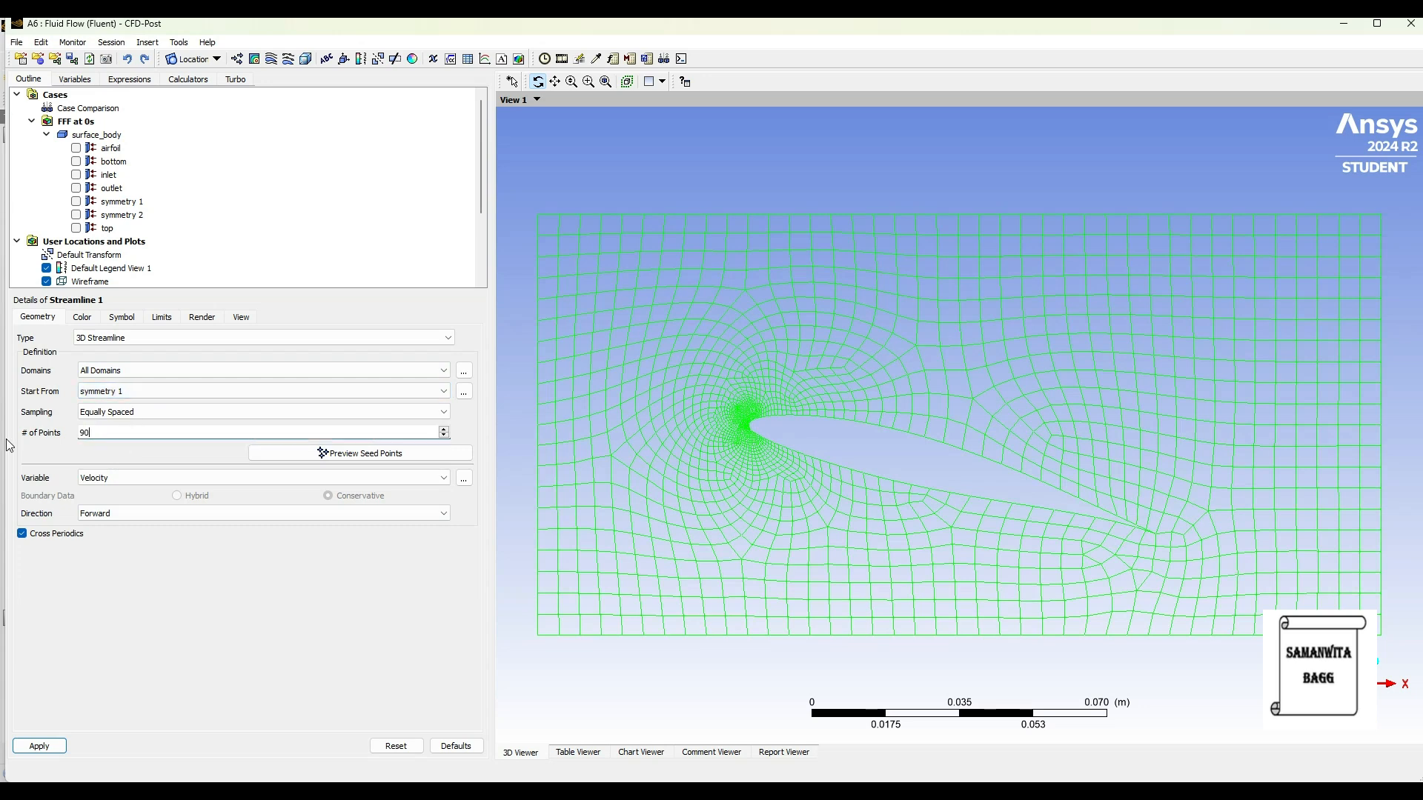
pyautogui.click(51, 746)
# Step: Set up a sweep animation of Streamline 1 in bounce mode at a slightly slower speed with 3 repeats, and play it
pyautogui.click(1377, 23)
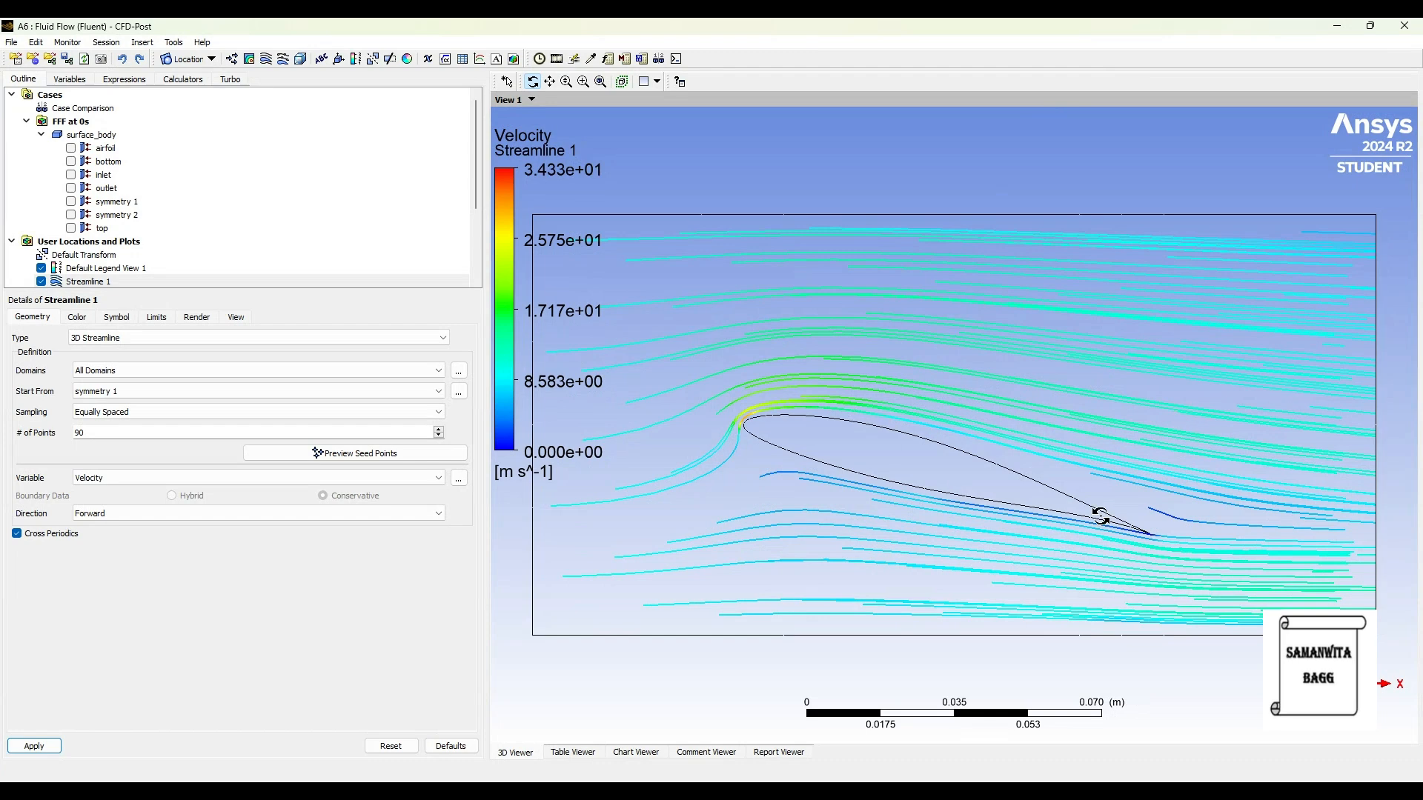
pyautogui.scroll(-2, 675, 257)
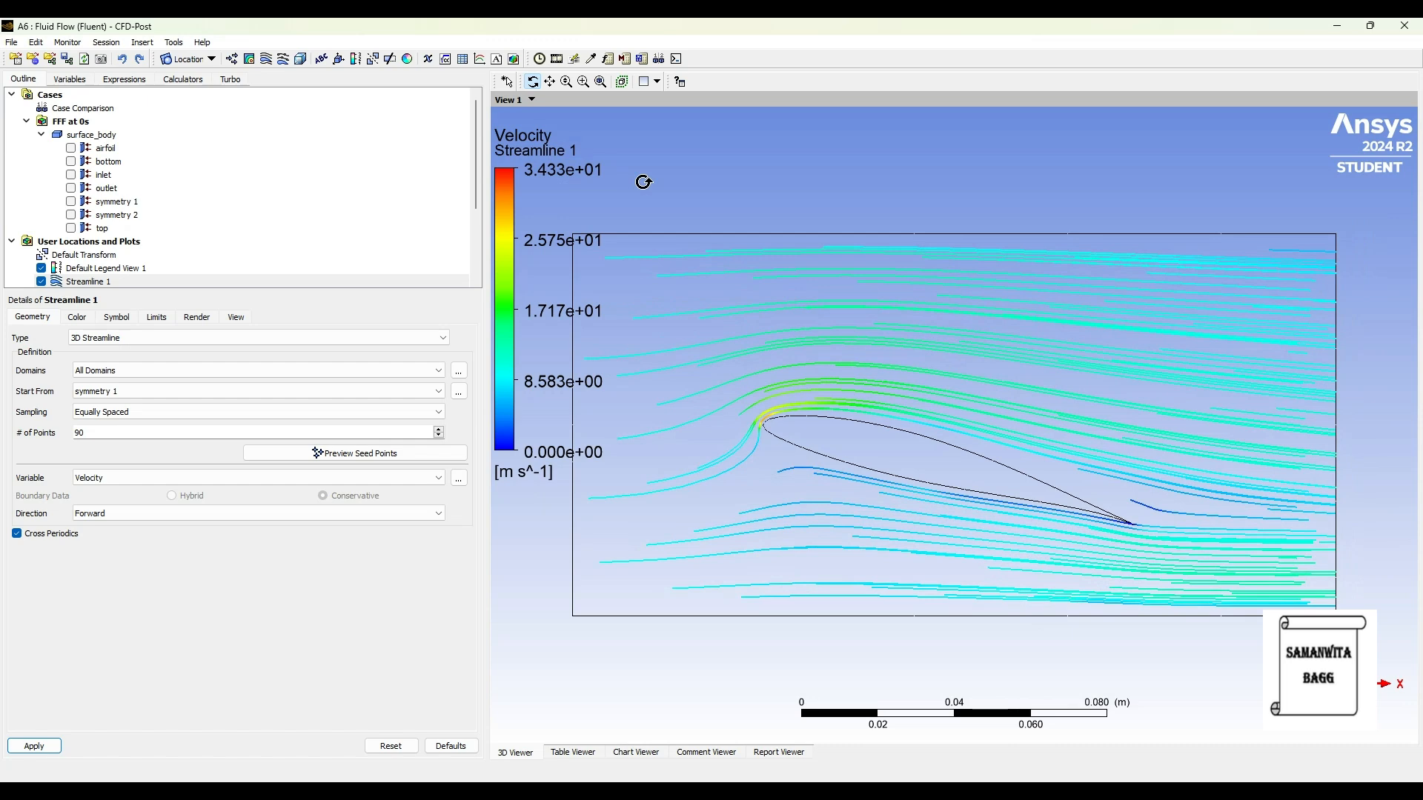
pyautogui.scroll(-1, 684, 215)
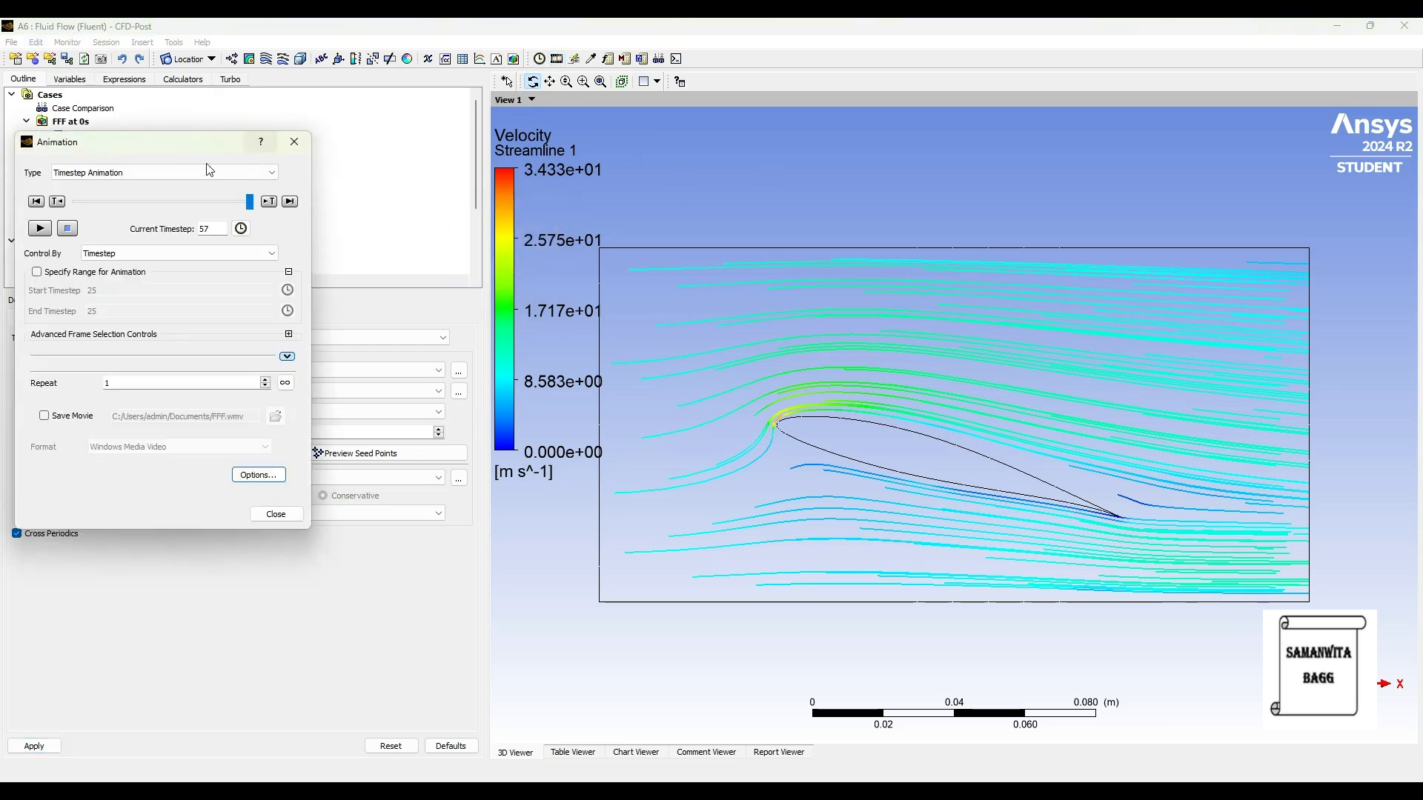
pyautogui.click(198, 179)
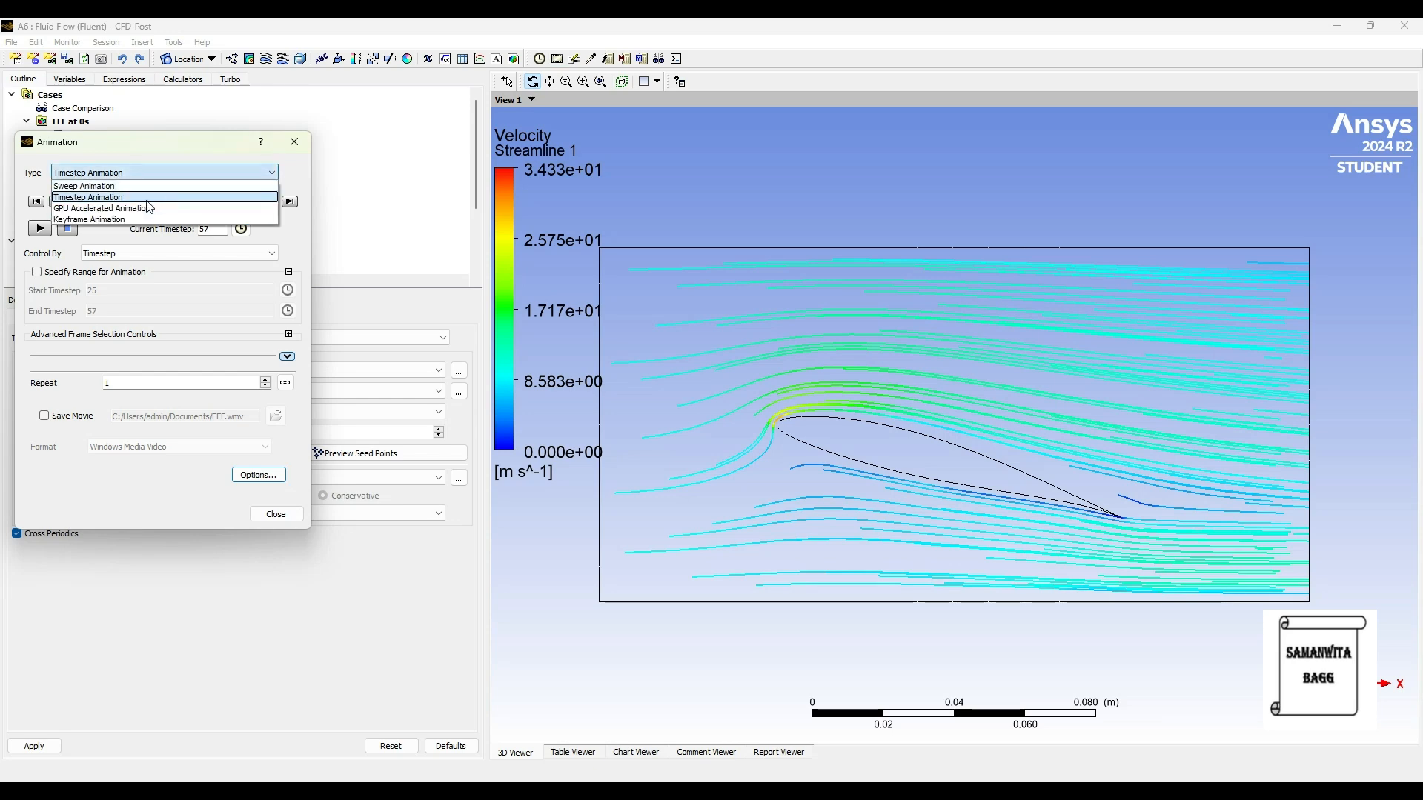
pyautogui.click(134, 186)
pyautogui.click(73, 215)
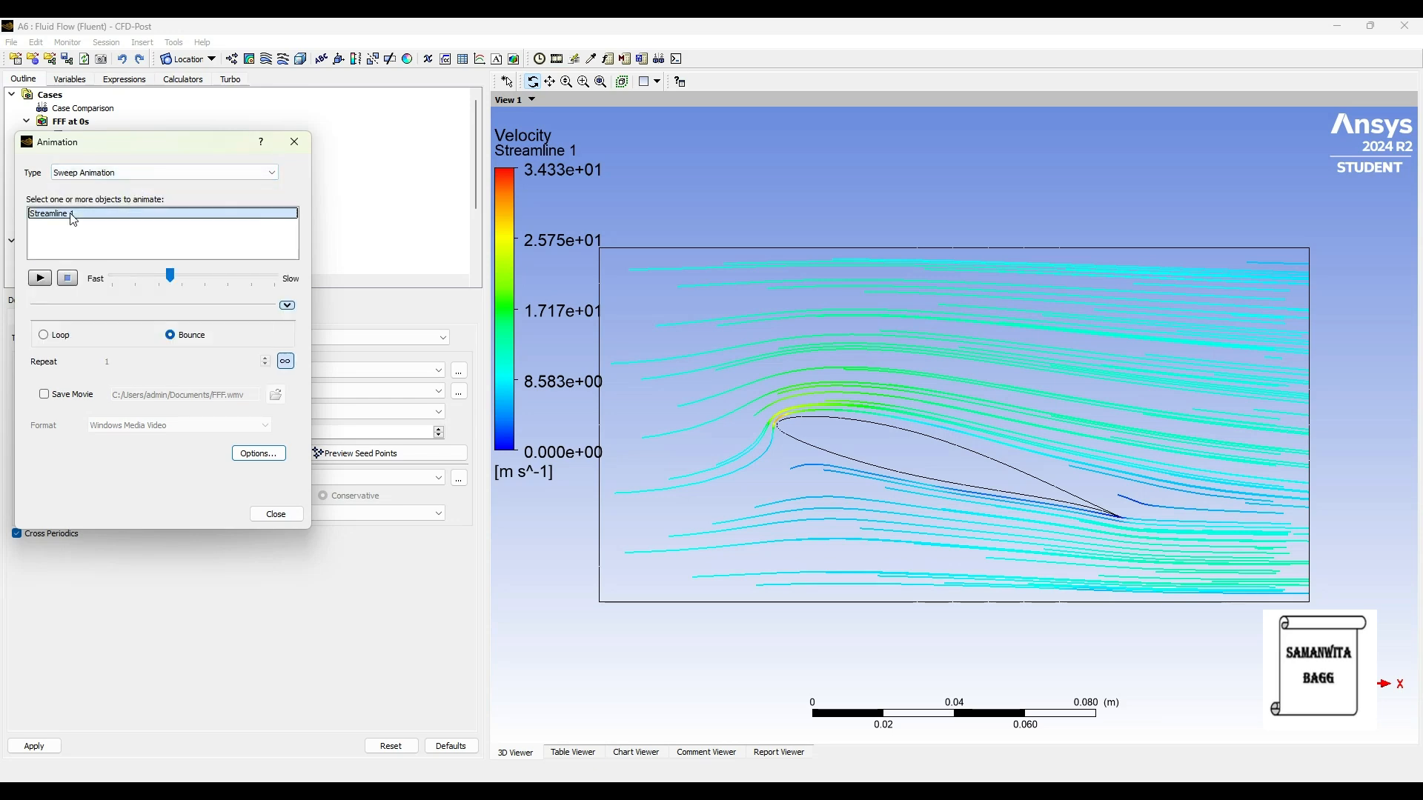
pyautogui.moveTo(173, 276); pyautogui.dragTo(185, 276)
pyautogui.click(286, 361)
pyautogui.click(265, 358)
pyautogui.click(40, 278)
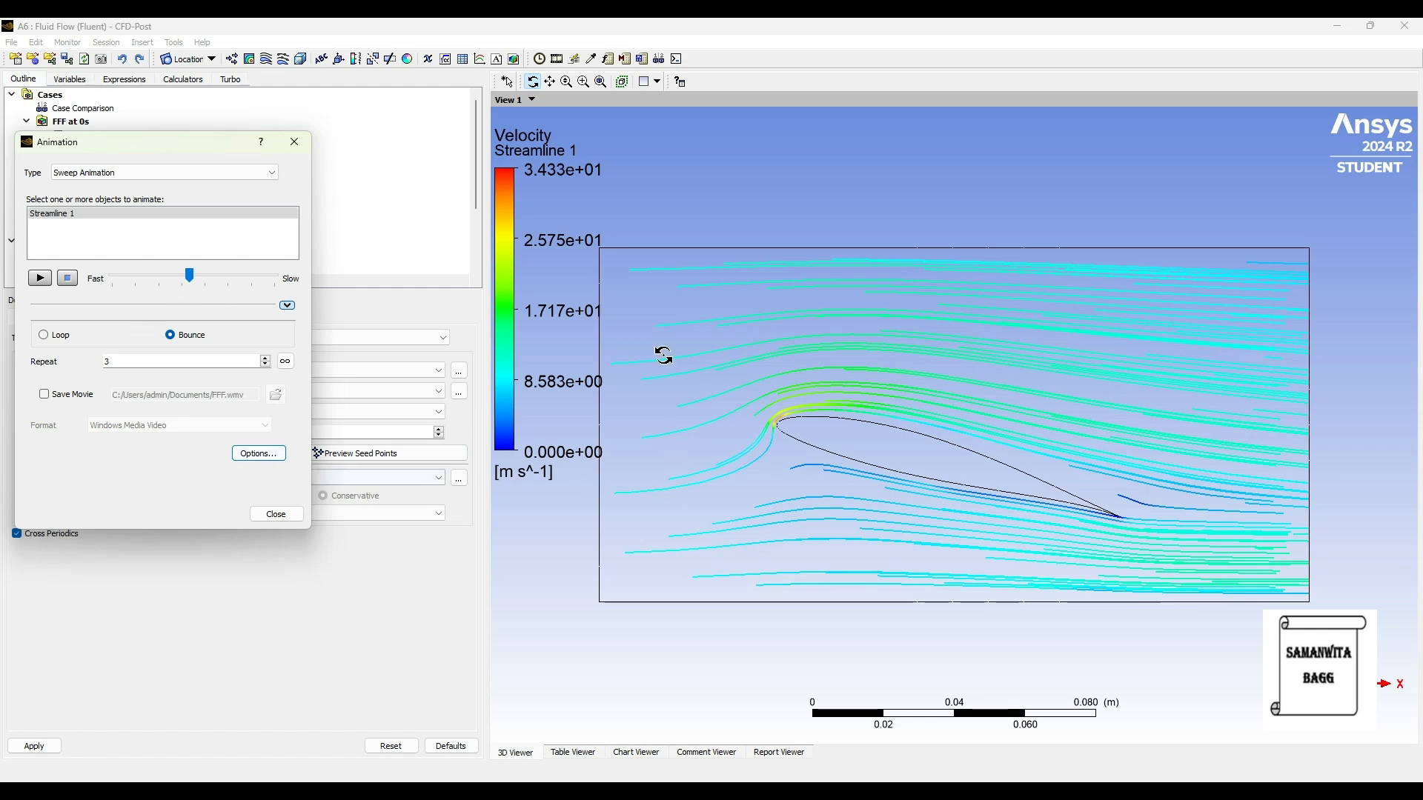
# Step: Override the animation's symbol settings with spacing 0.6 and symbol size 0.5, and replay the streamline animation
pyautogui.click(272, 453)
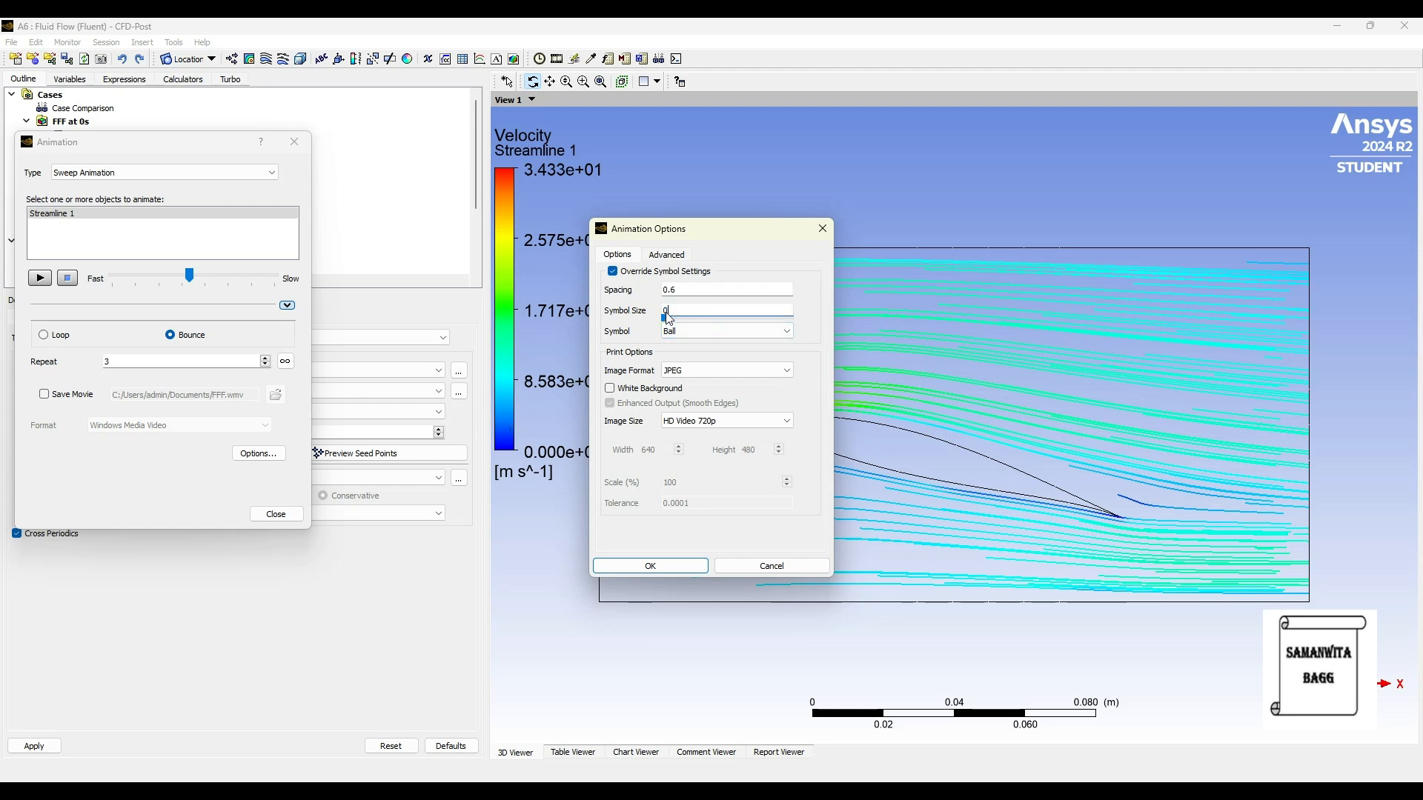
pyautogui.click(651, 567)
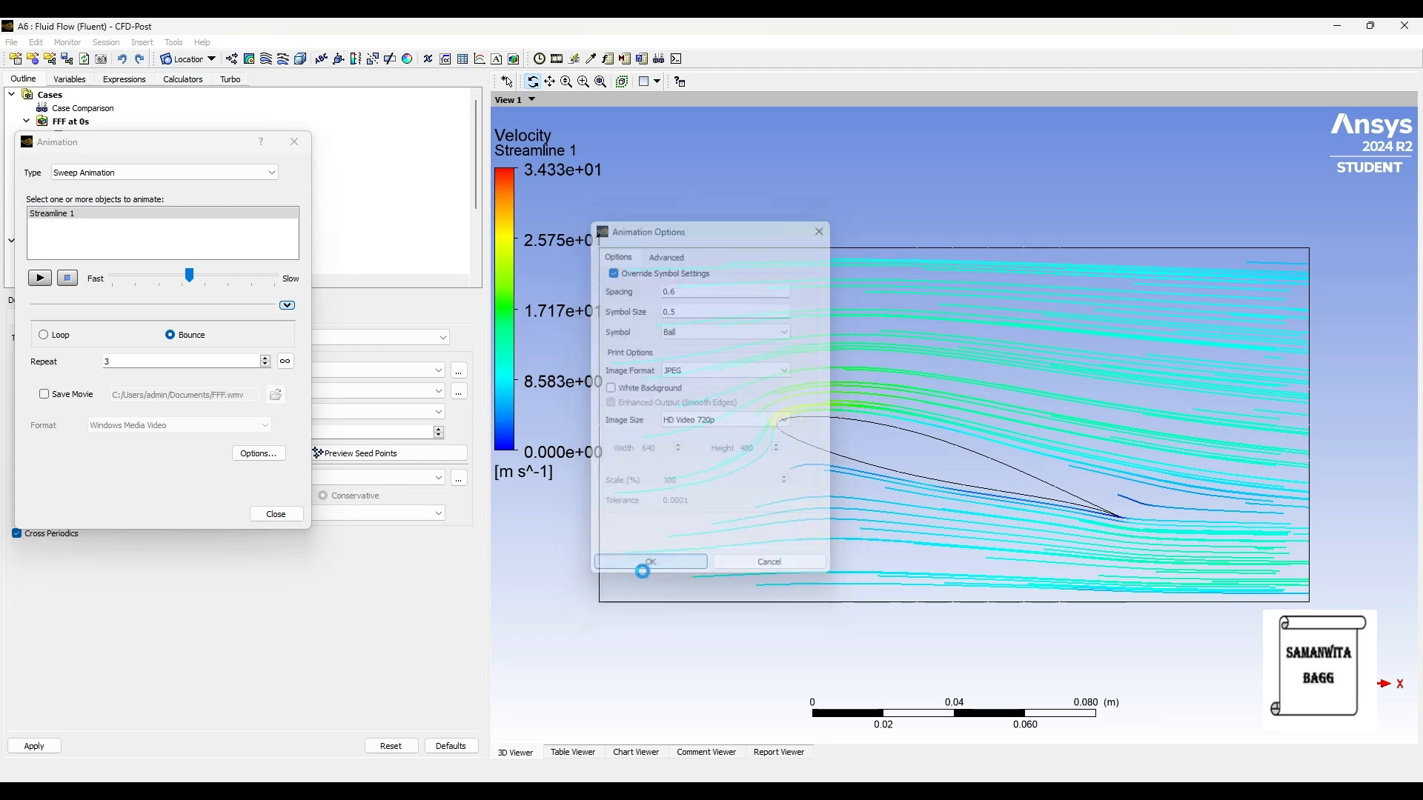
pyautogui.click(42, 279)
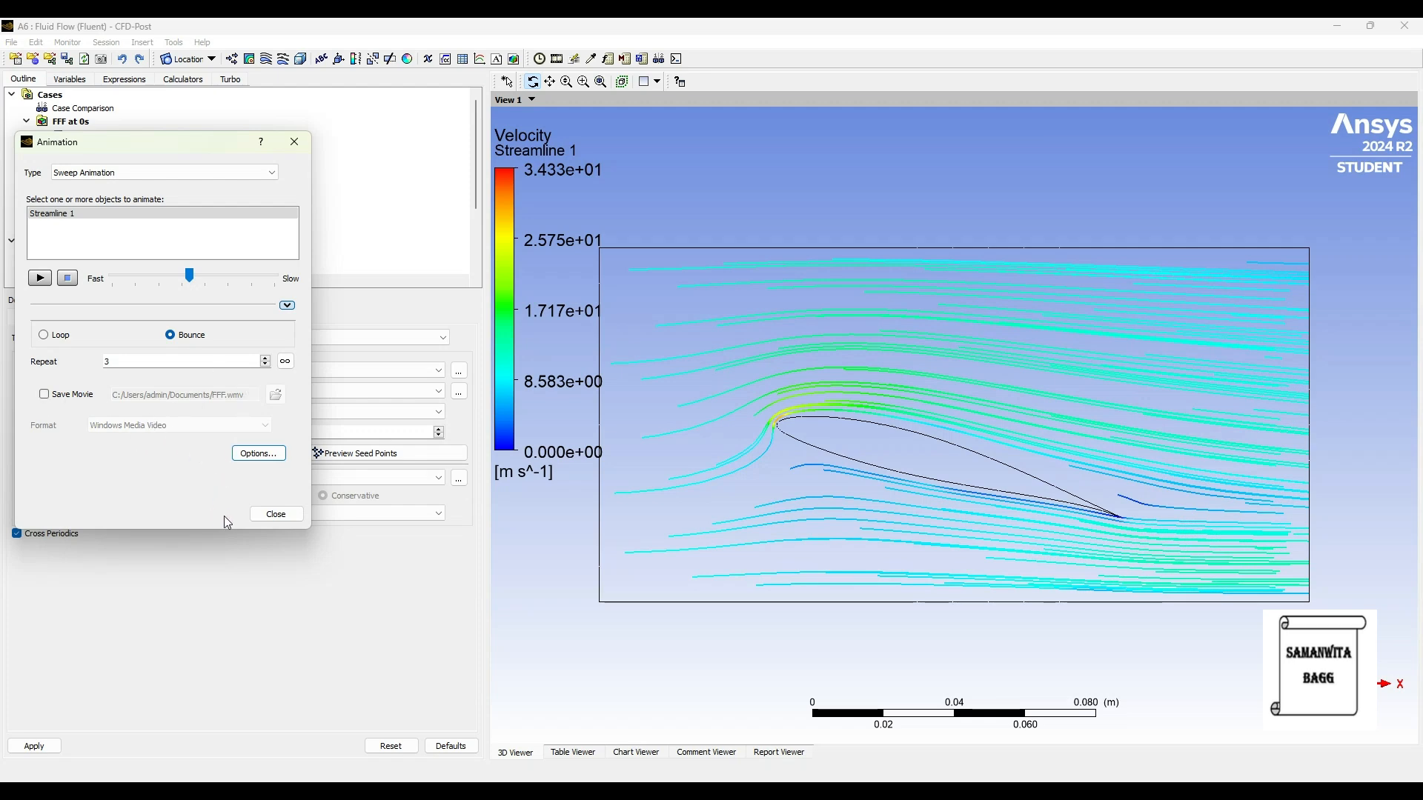
pyautogui.click(277, 516)
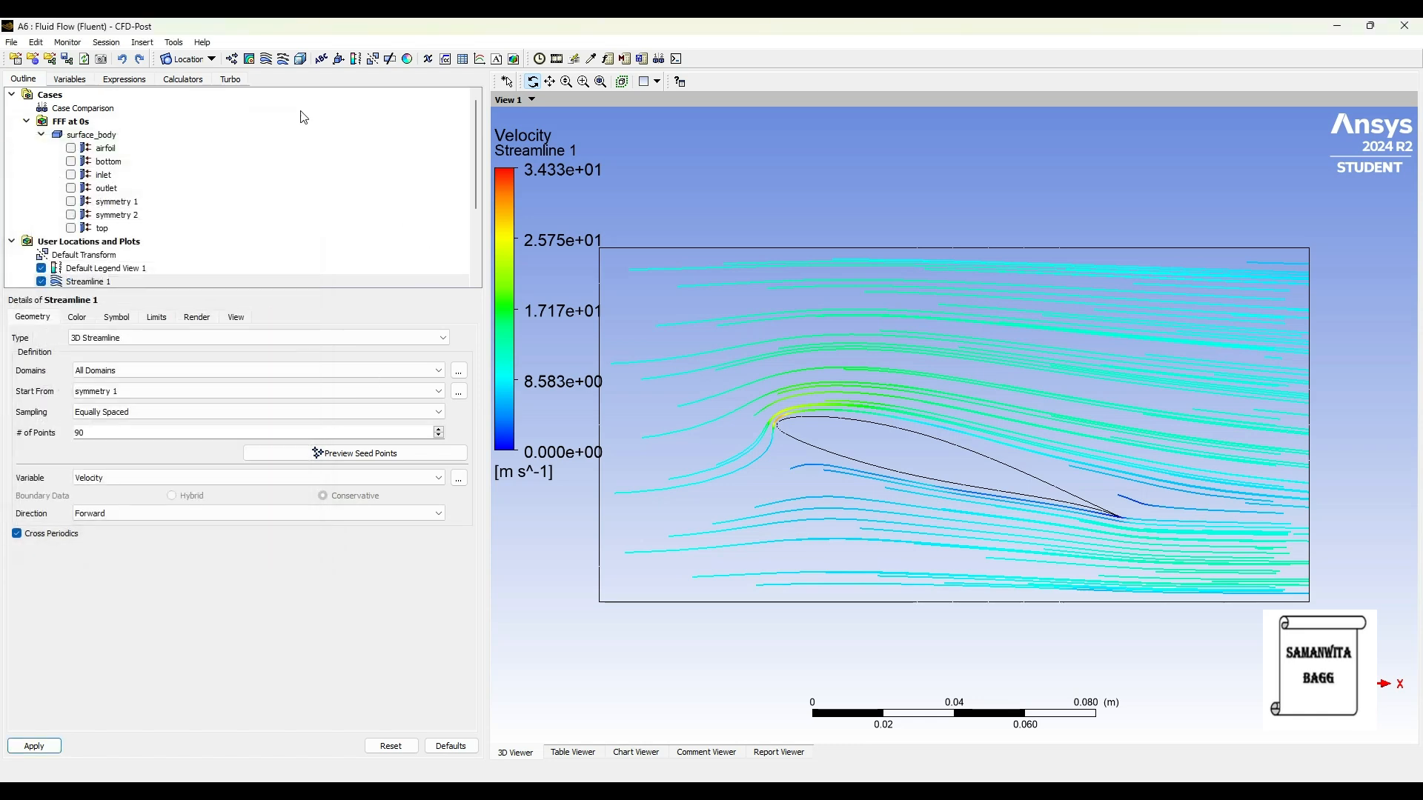
# Step: Hide the streamlines and plot a pressure contour on symmetry 1 with local range, 110 contours and contour lines off
pyautogui.click(42, 282)
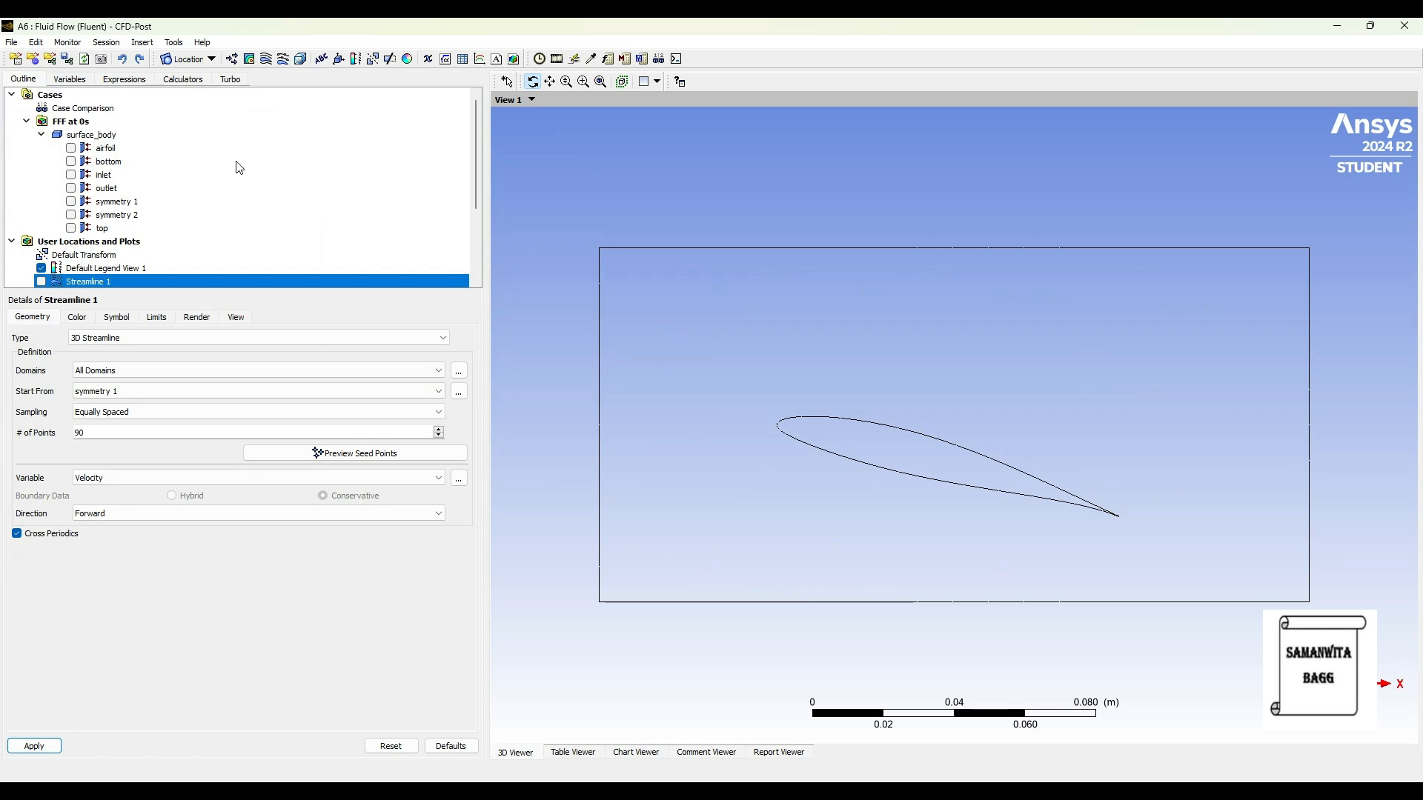
pyautogui.click(249, 59)
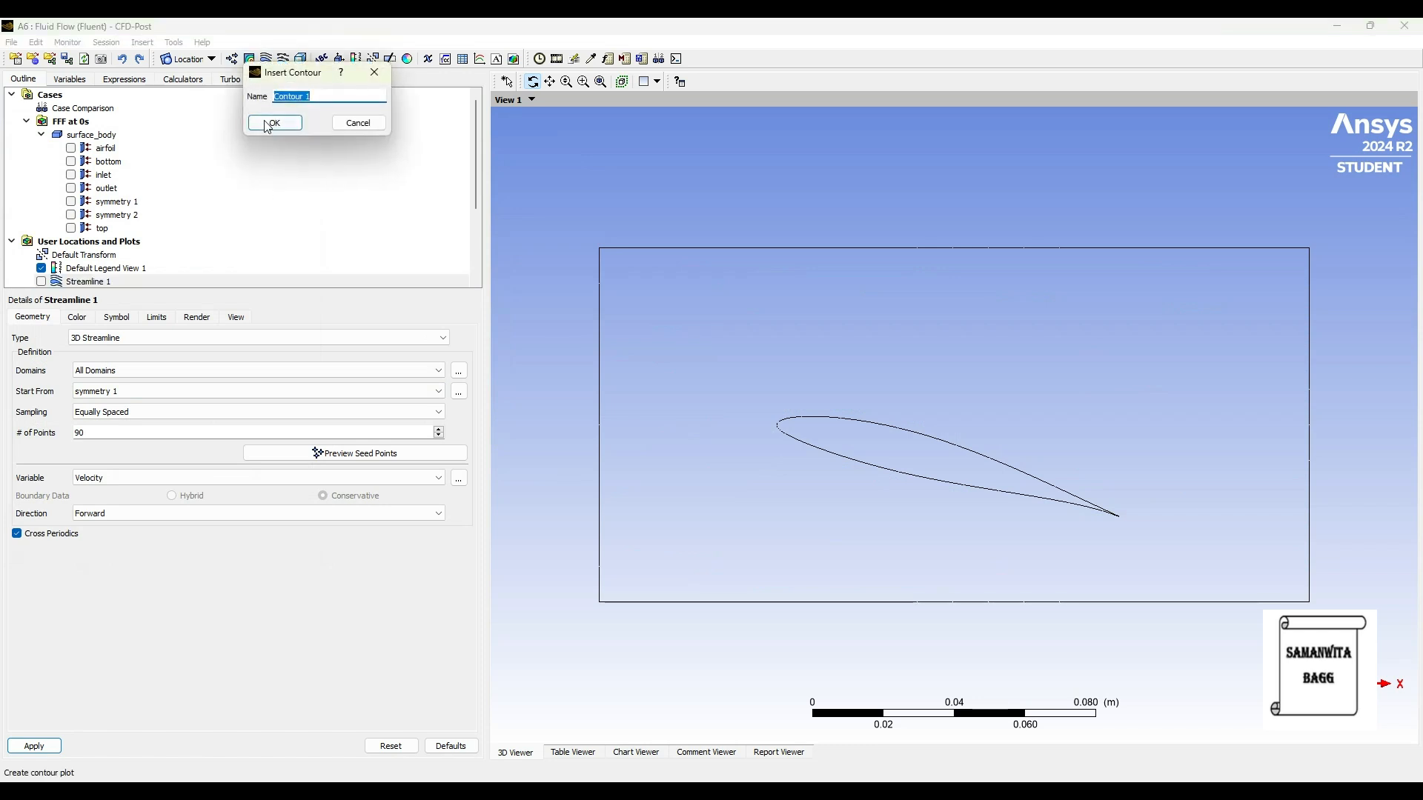
pyautogui.click(263, 122)
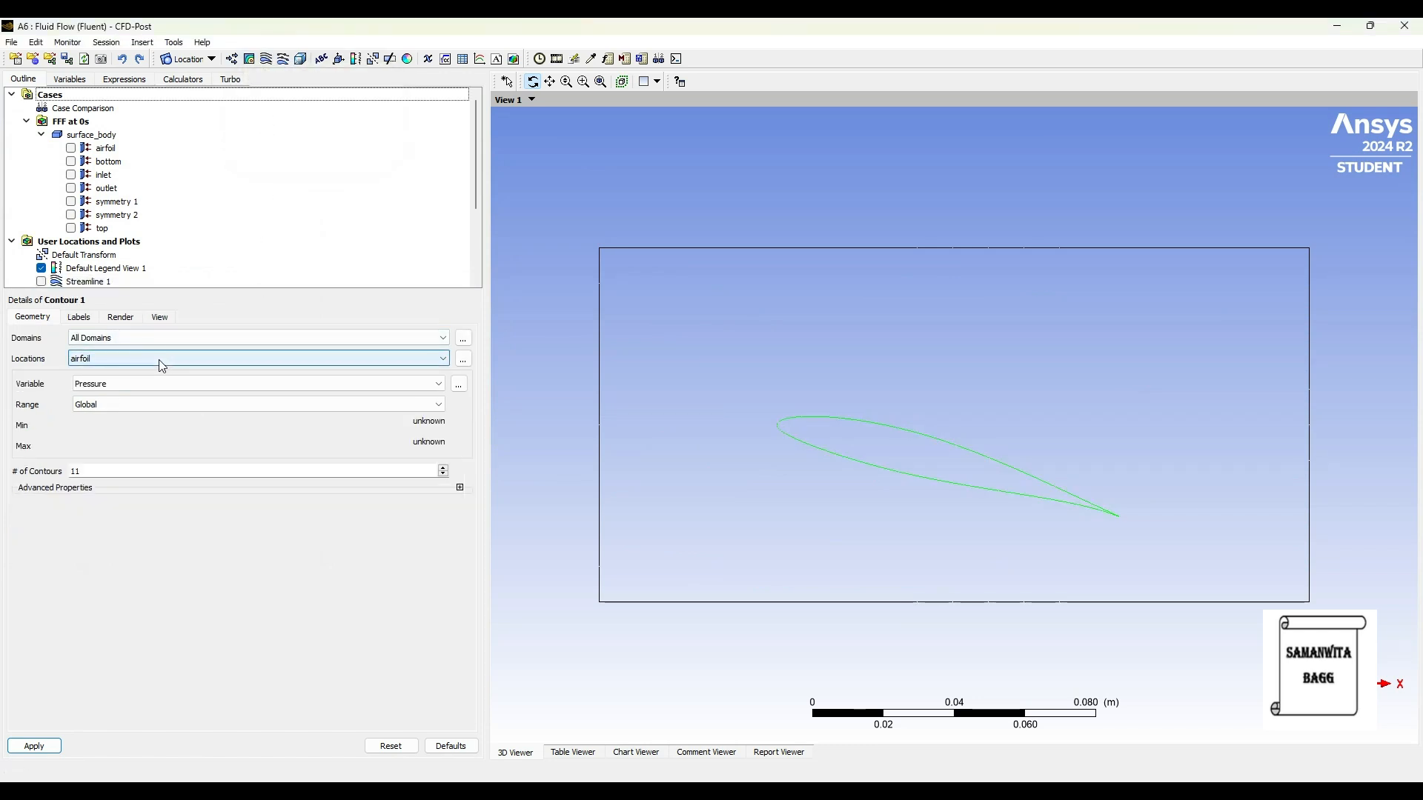
pyautogui.click(156, 406)
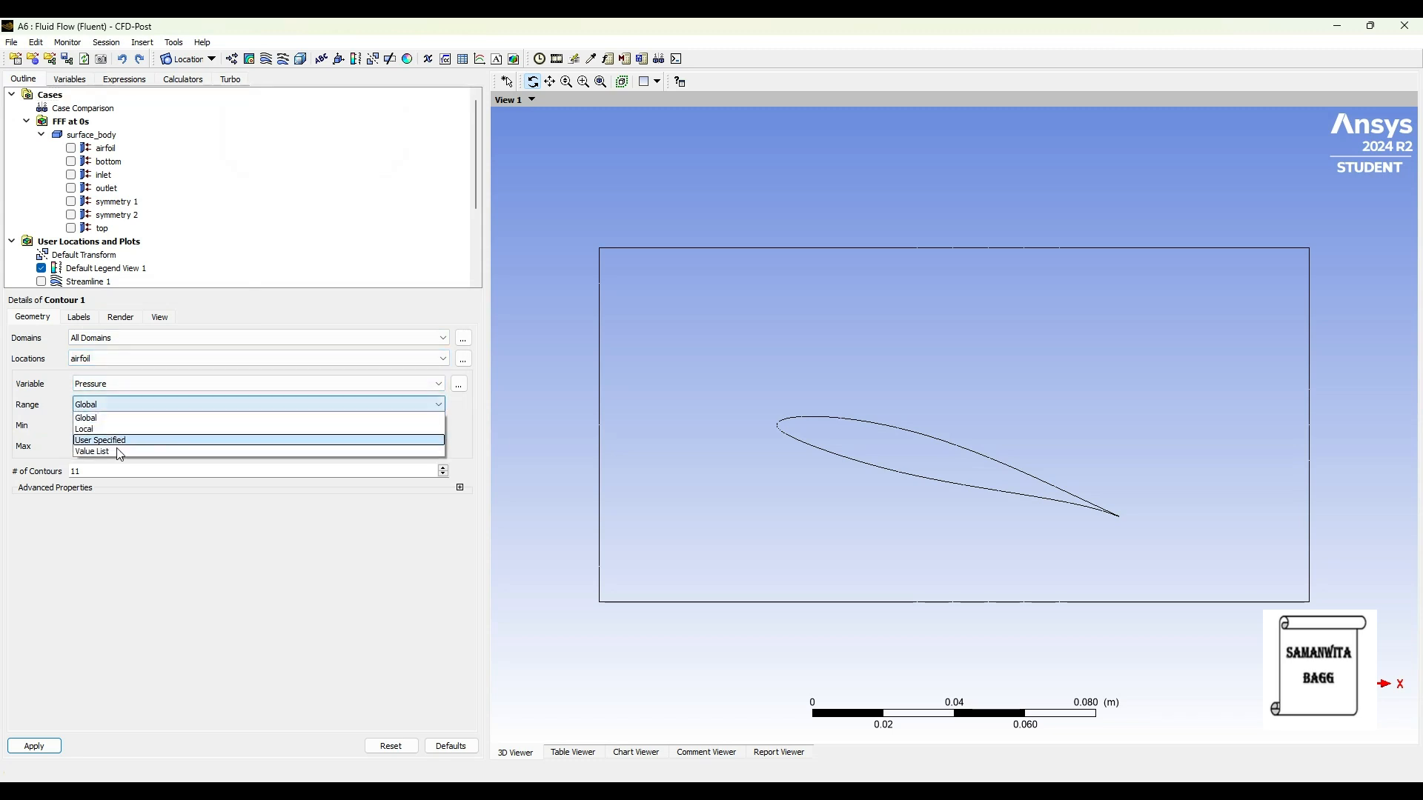
pyautogui.click(121, 434)
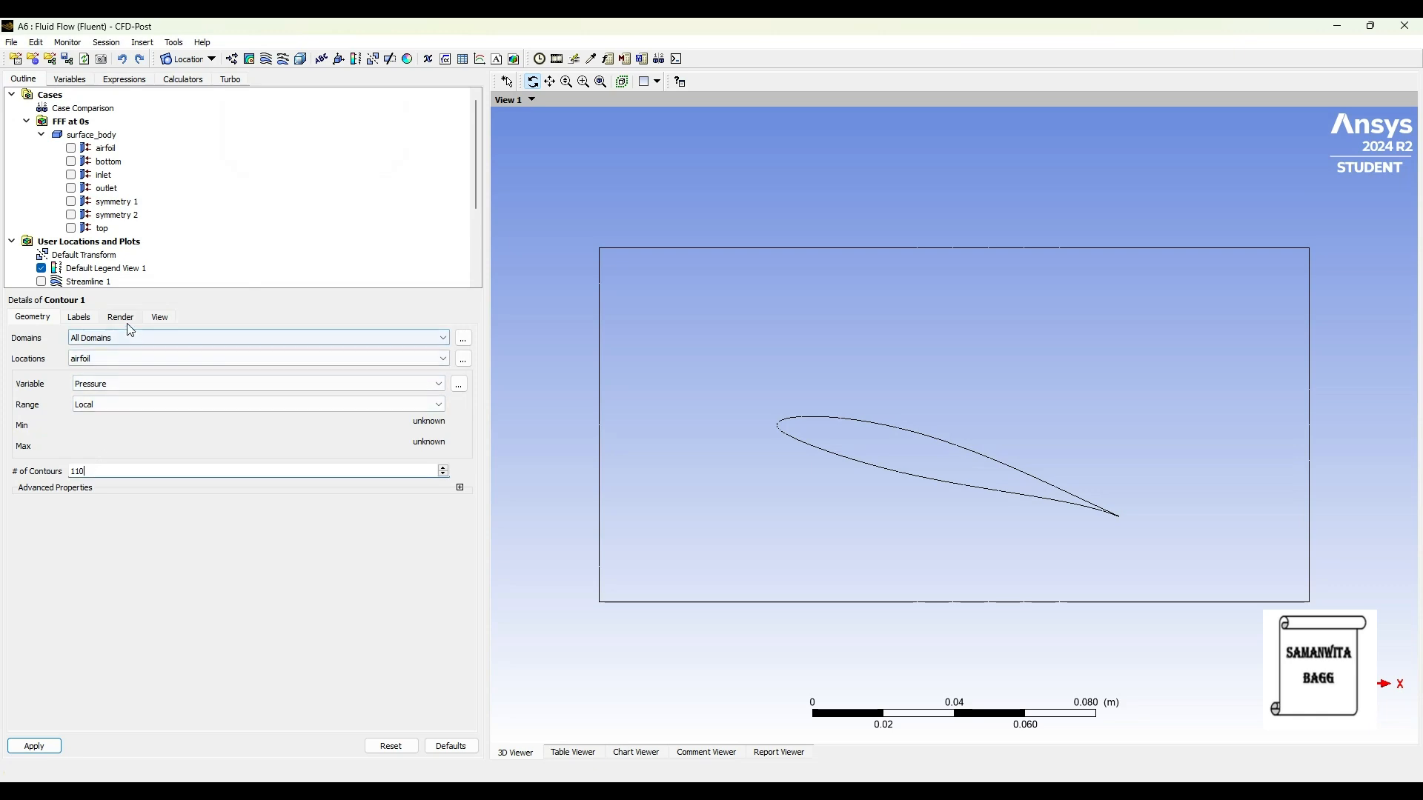
pyautogui.click(109, 361)
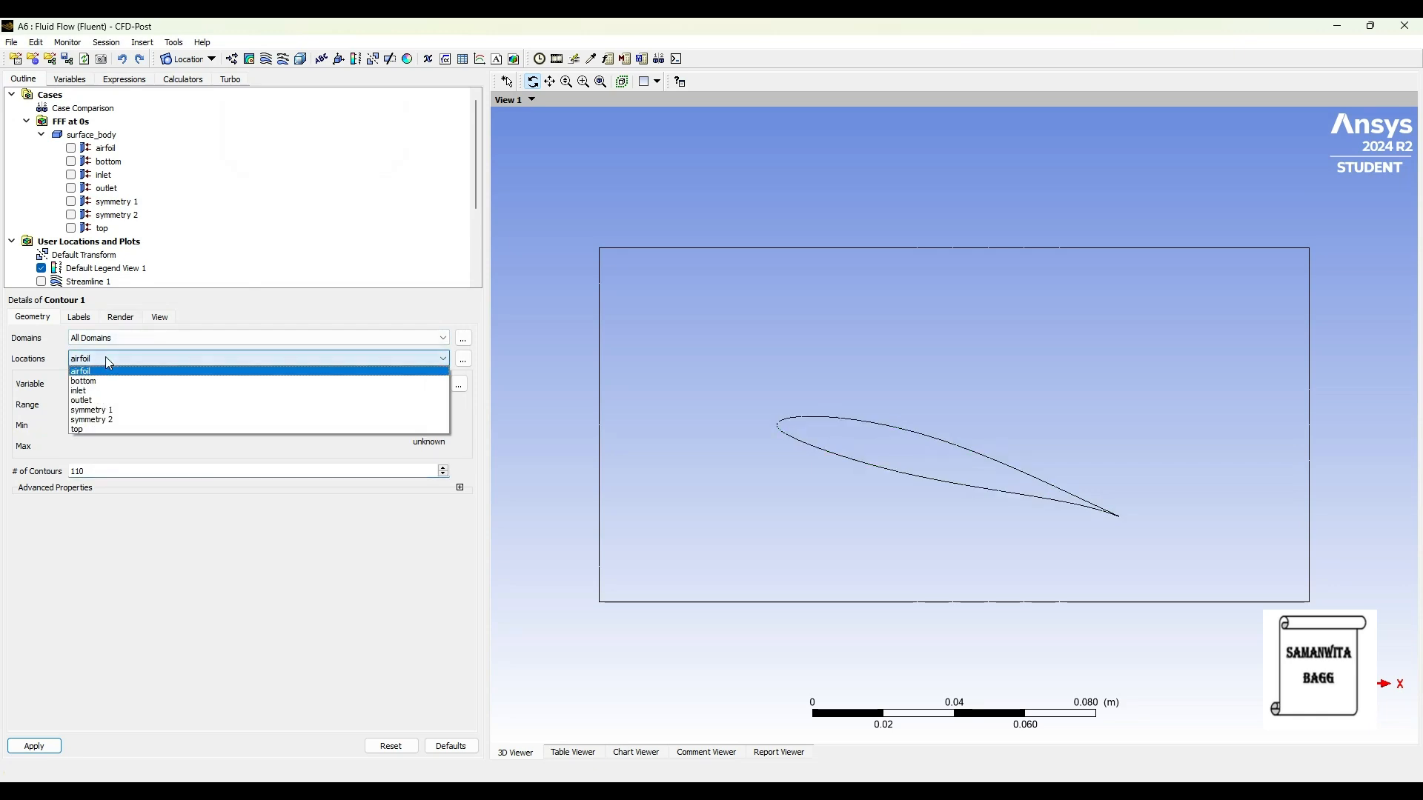
pyautogui.click(113, 412)
pyautogui.click(119, 317)
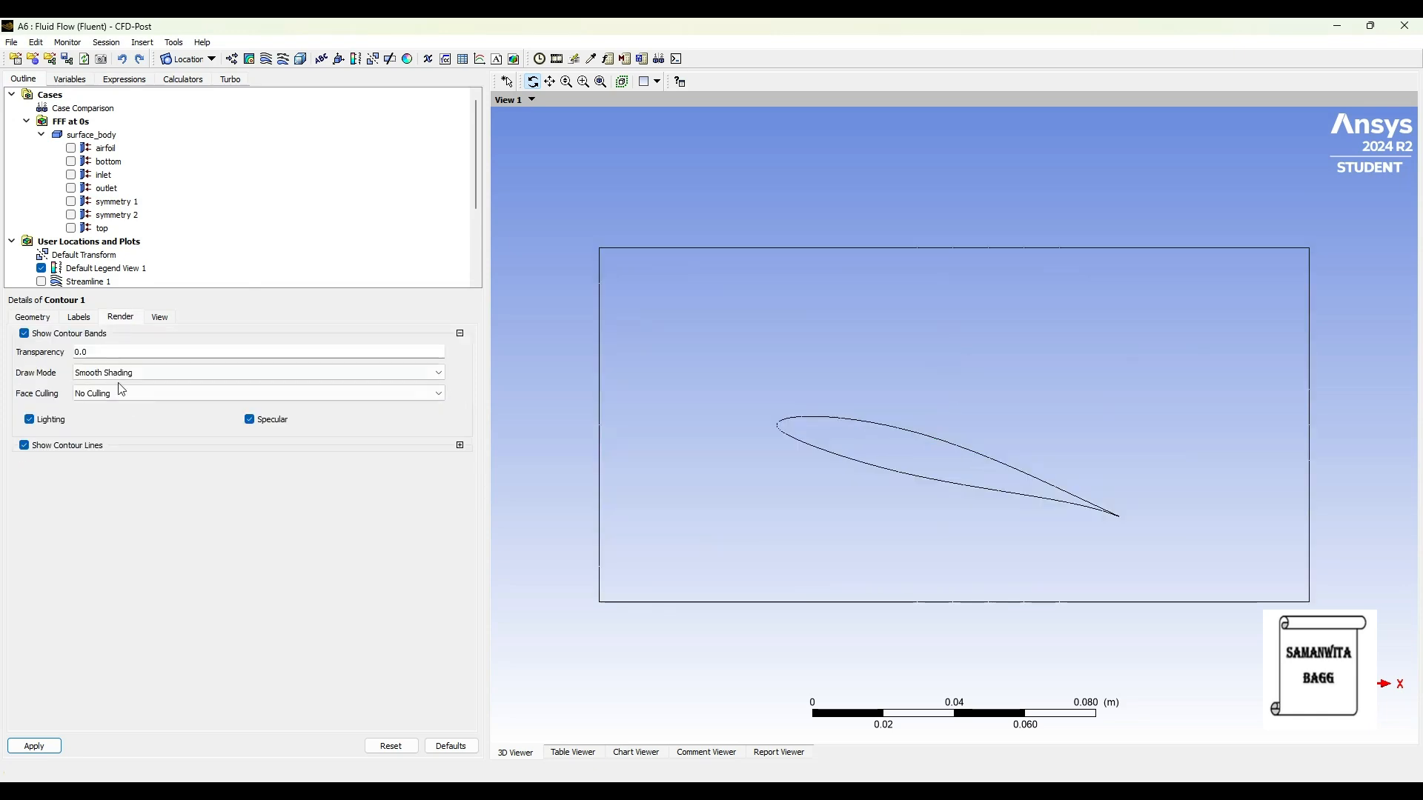
pyautogui.click(37, 319)
pyautogui.click(58, 746)
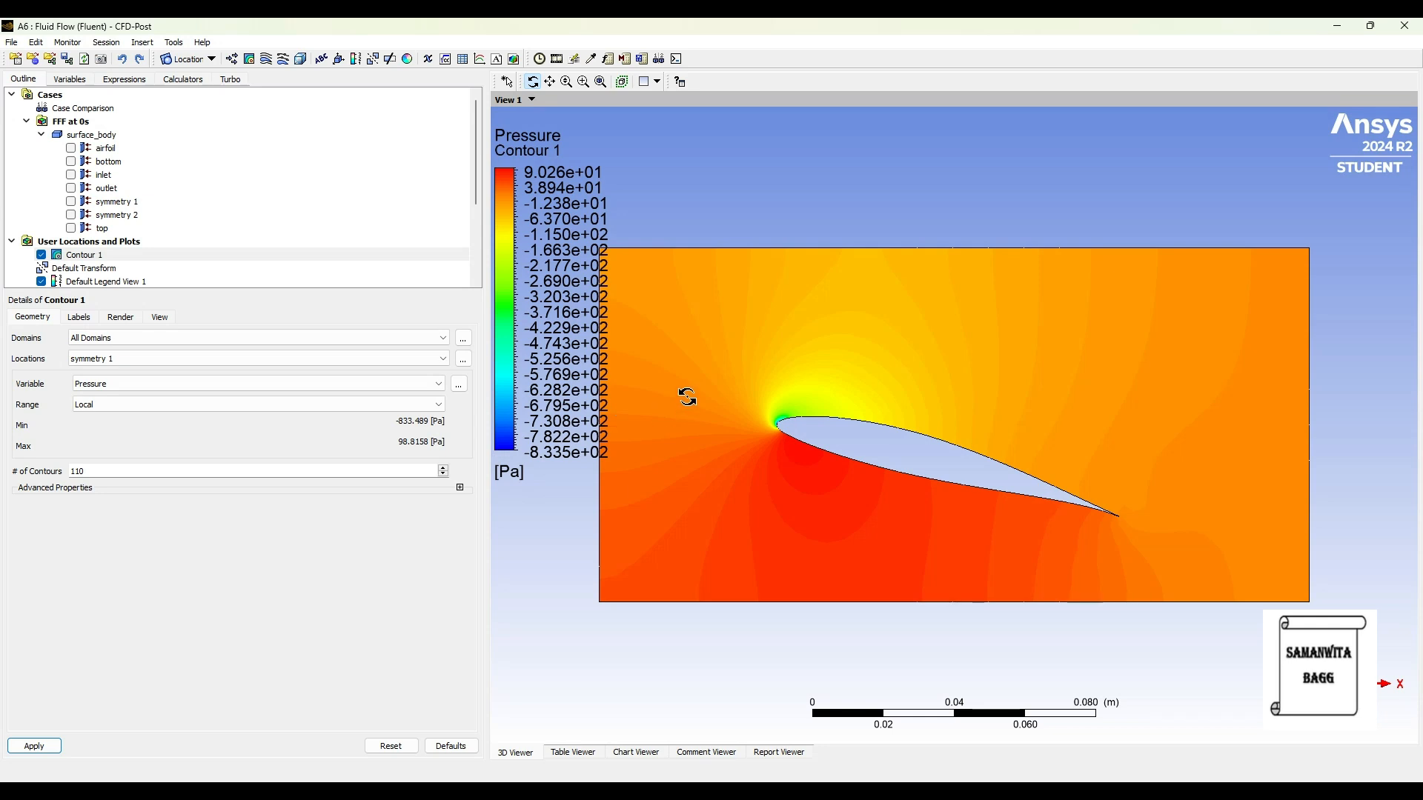
# Step: Hide the pressure contour and insert a second contour located on symmetry 1
pyautogui.scroll(-2, 648, 259)
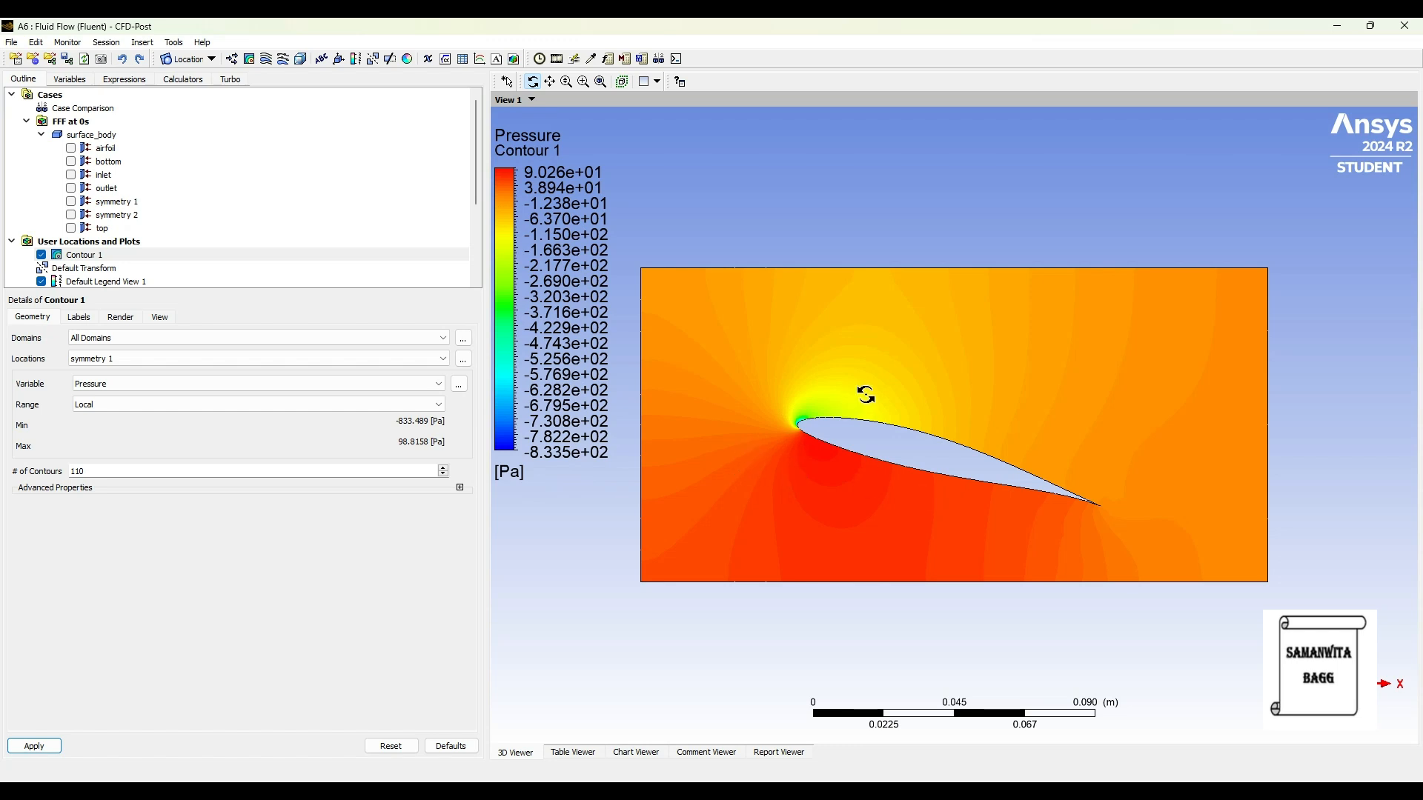
pyautogui.scroll(2, 862, 396)
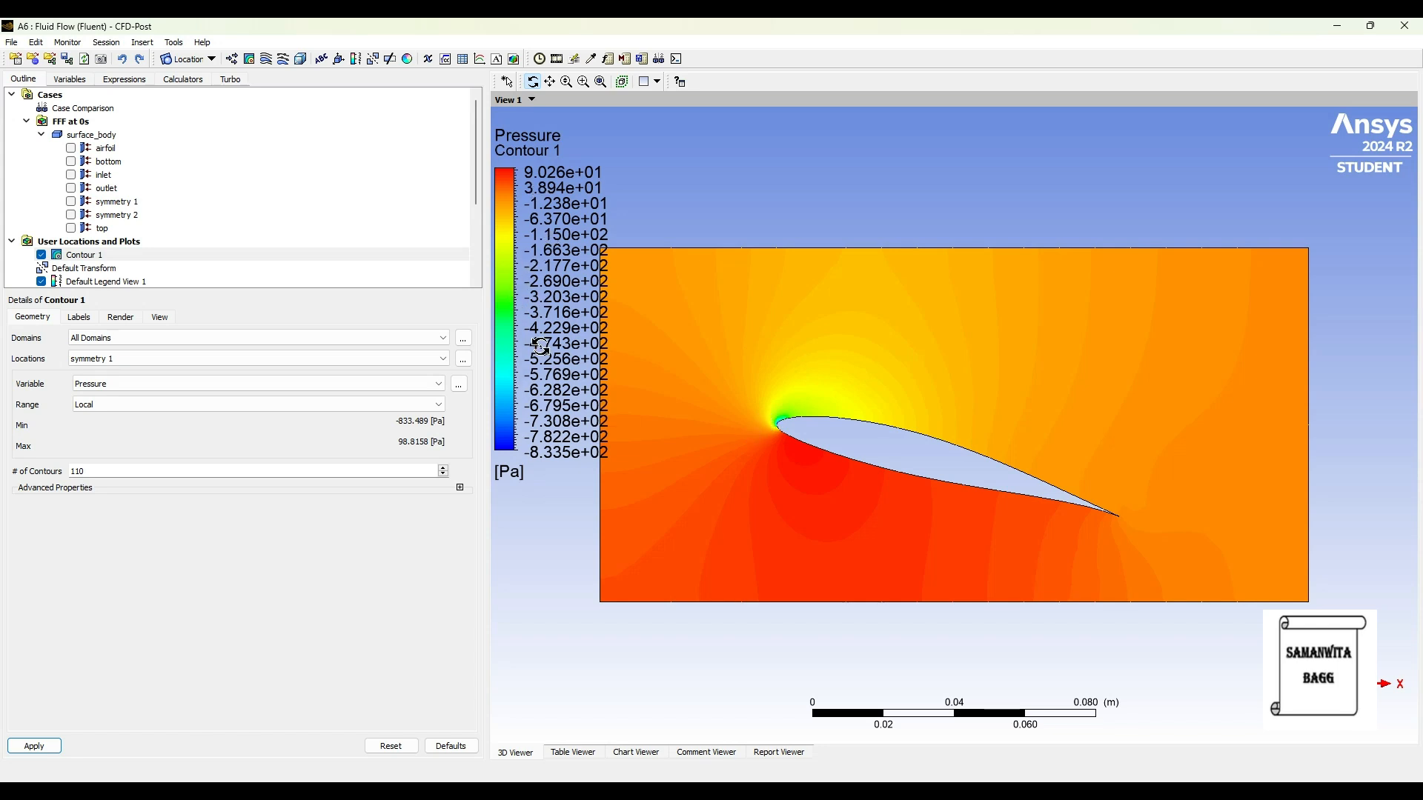
pyautogui.scroll(-2, 541, 345)
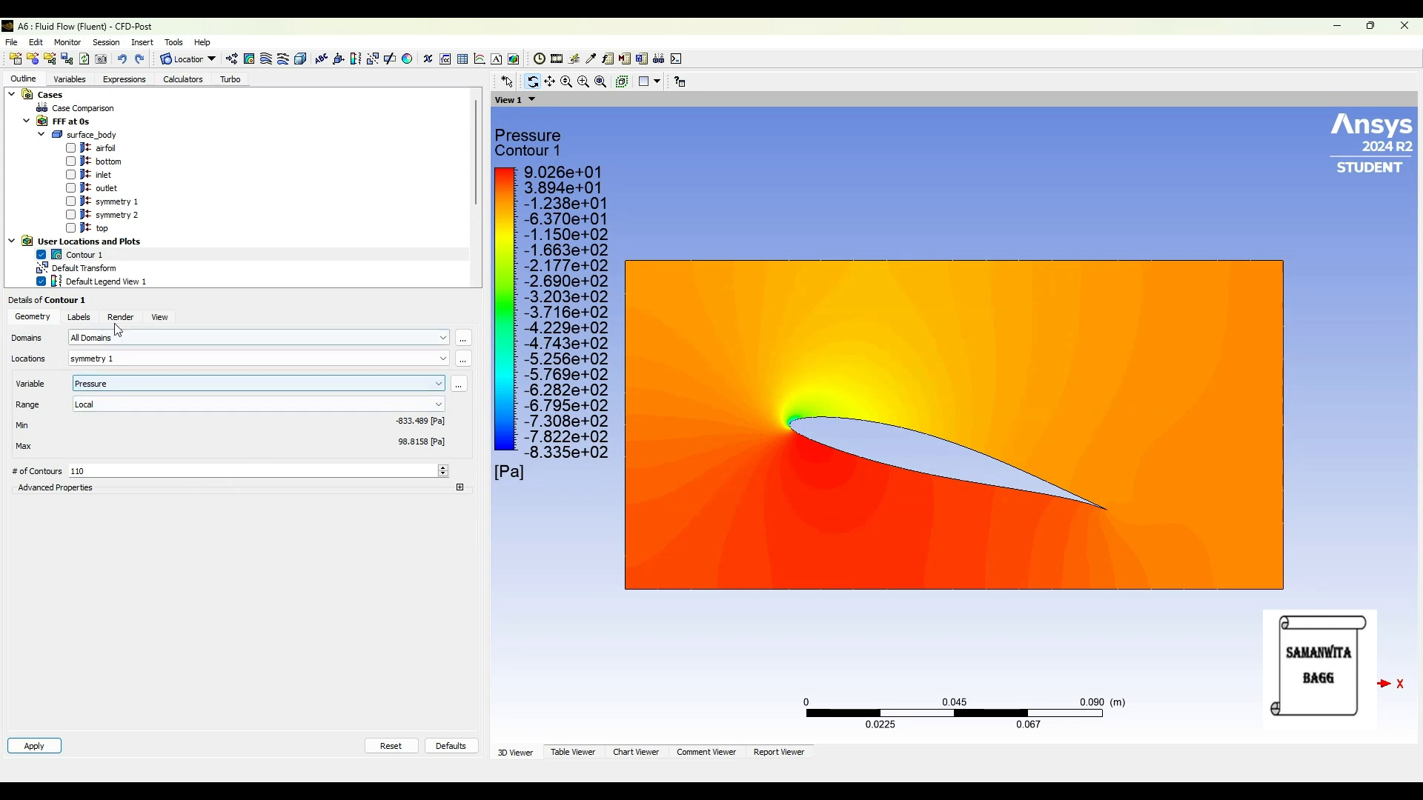
pyautogui.click(41, 255)
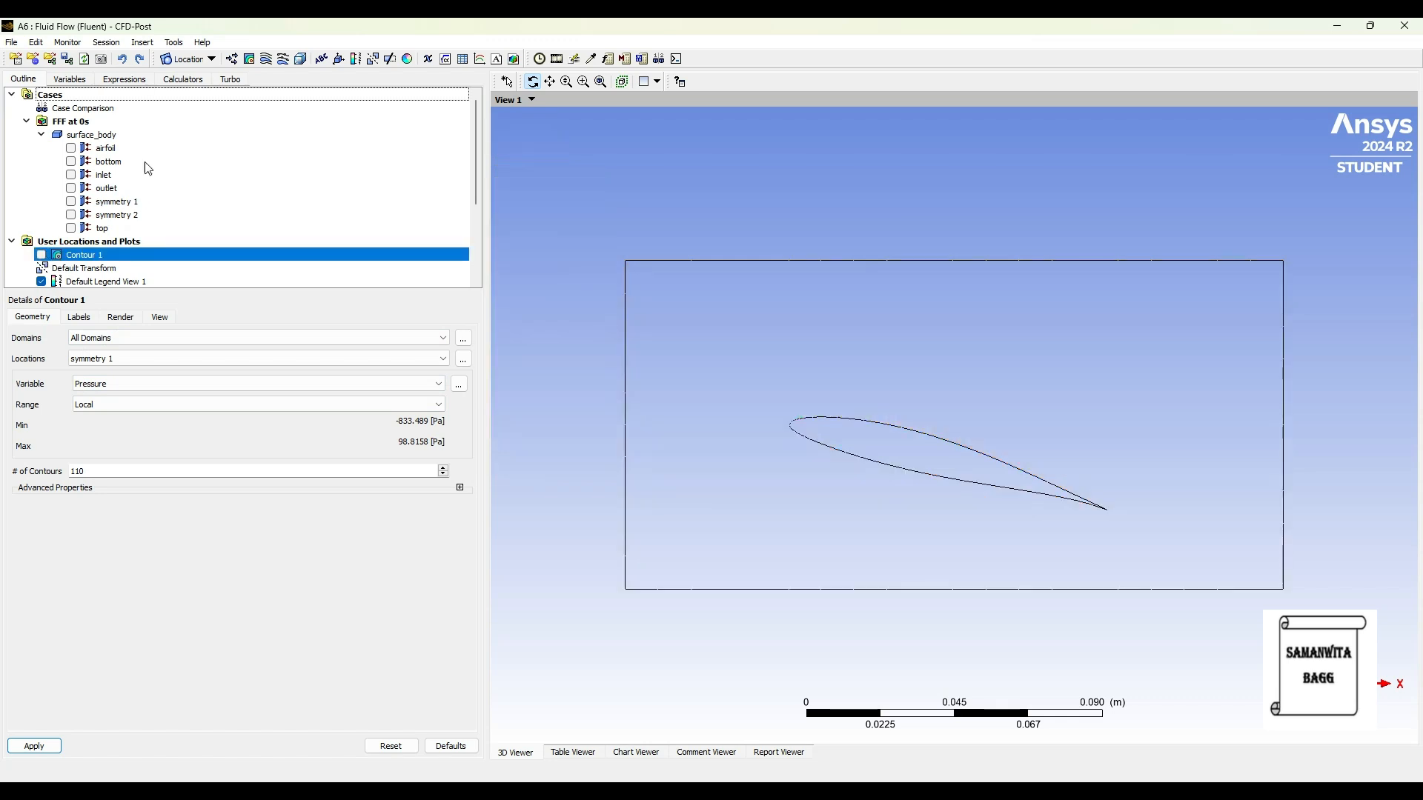
pyautogui.click(249, 58)
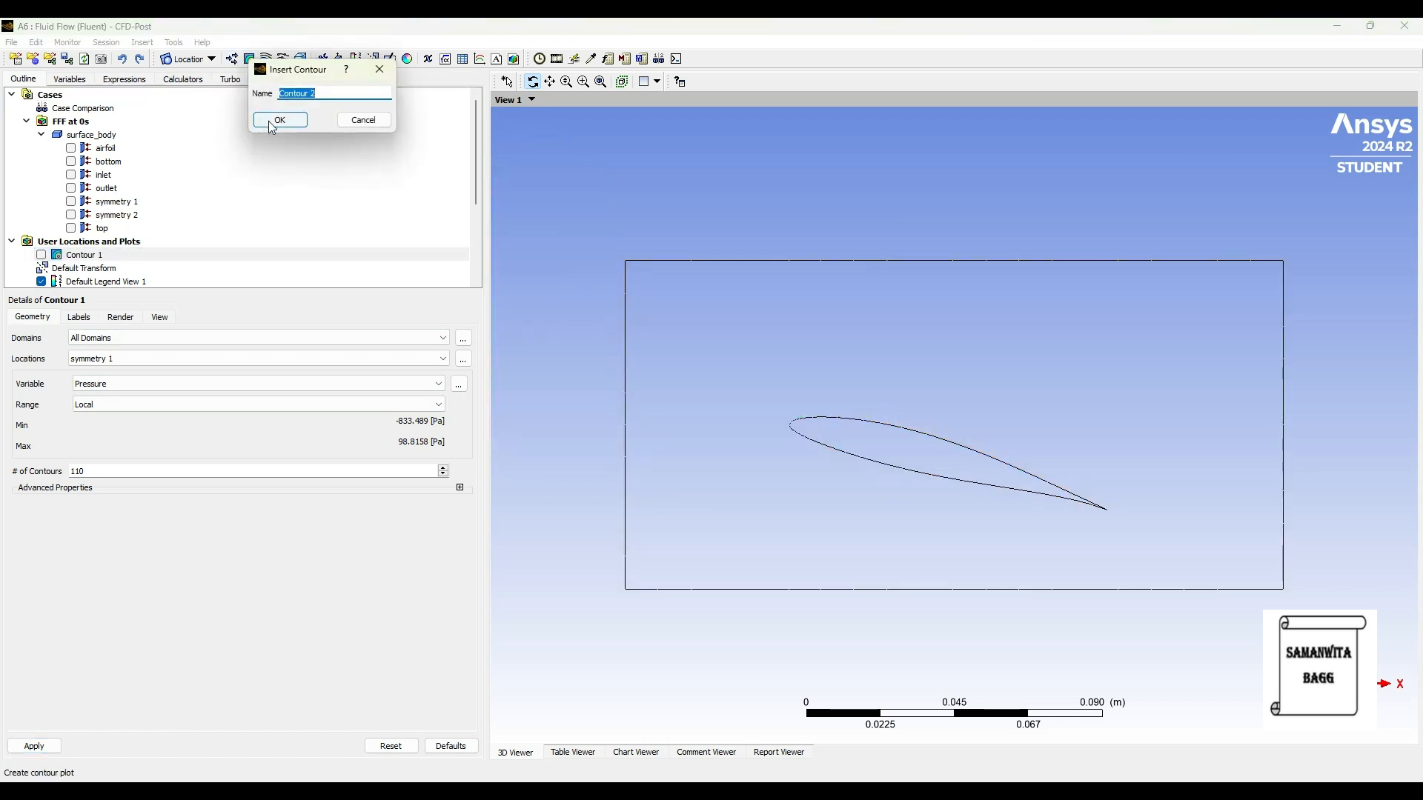
pyautogui.click(279, 118)
pyautogui.click(104, 359)
pyautogui.click(112, 412)
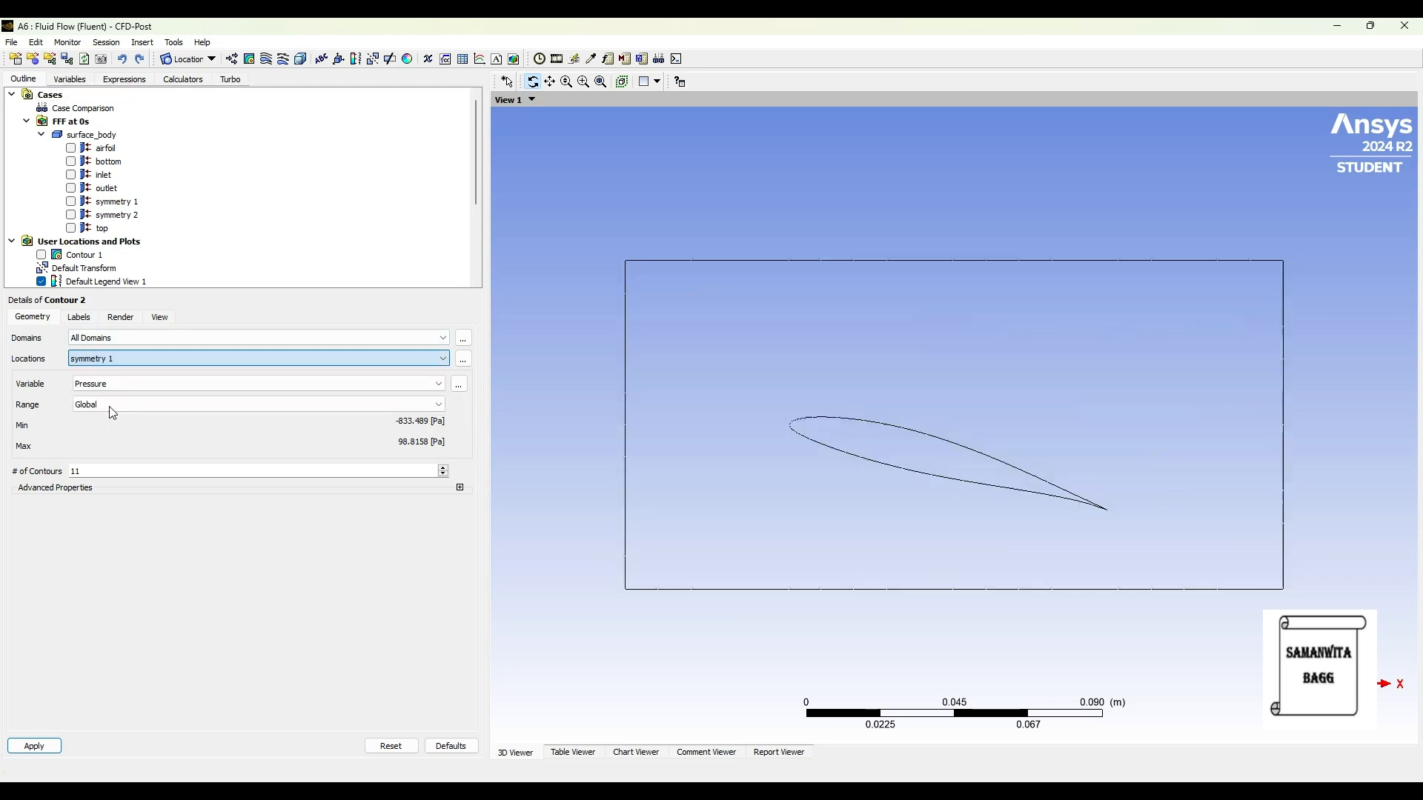
# Step: Plot velocity on the second contour with local range, 110 contours and contour lines off
pyautogui.click(122, 384)
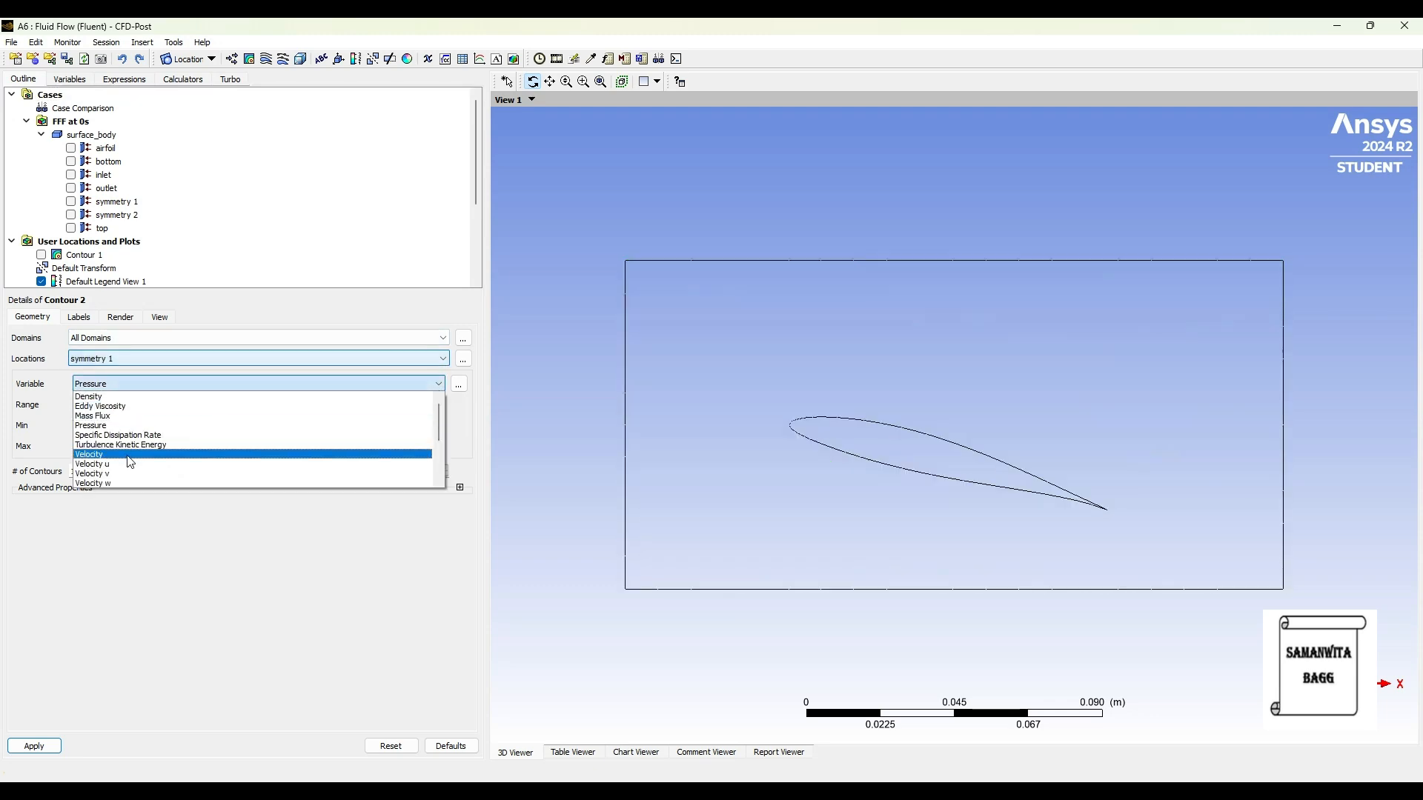
pyautogui.click(127, 454)
pyautogui.click(123, 405)
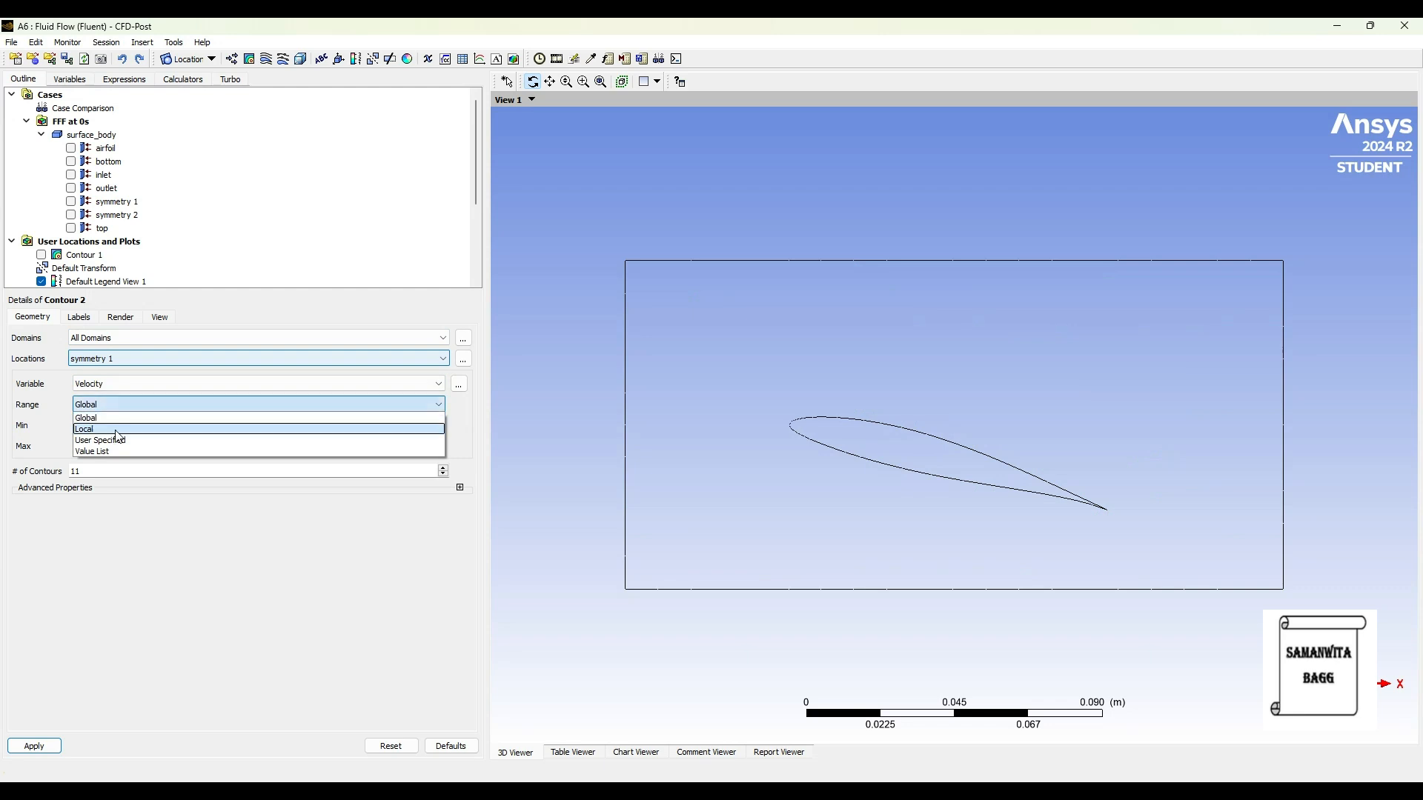
pyautogui.click(84, 429)
pyautogui.click(101, 470)
pyautogui.write('0')
pyautogui.click(123, 317)
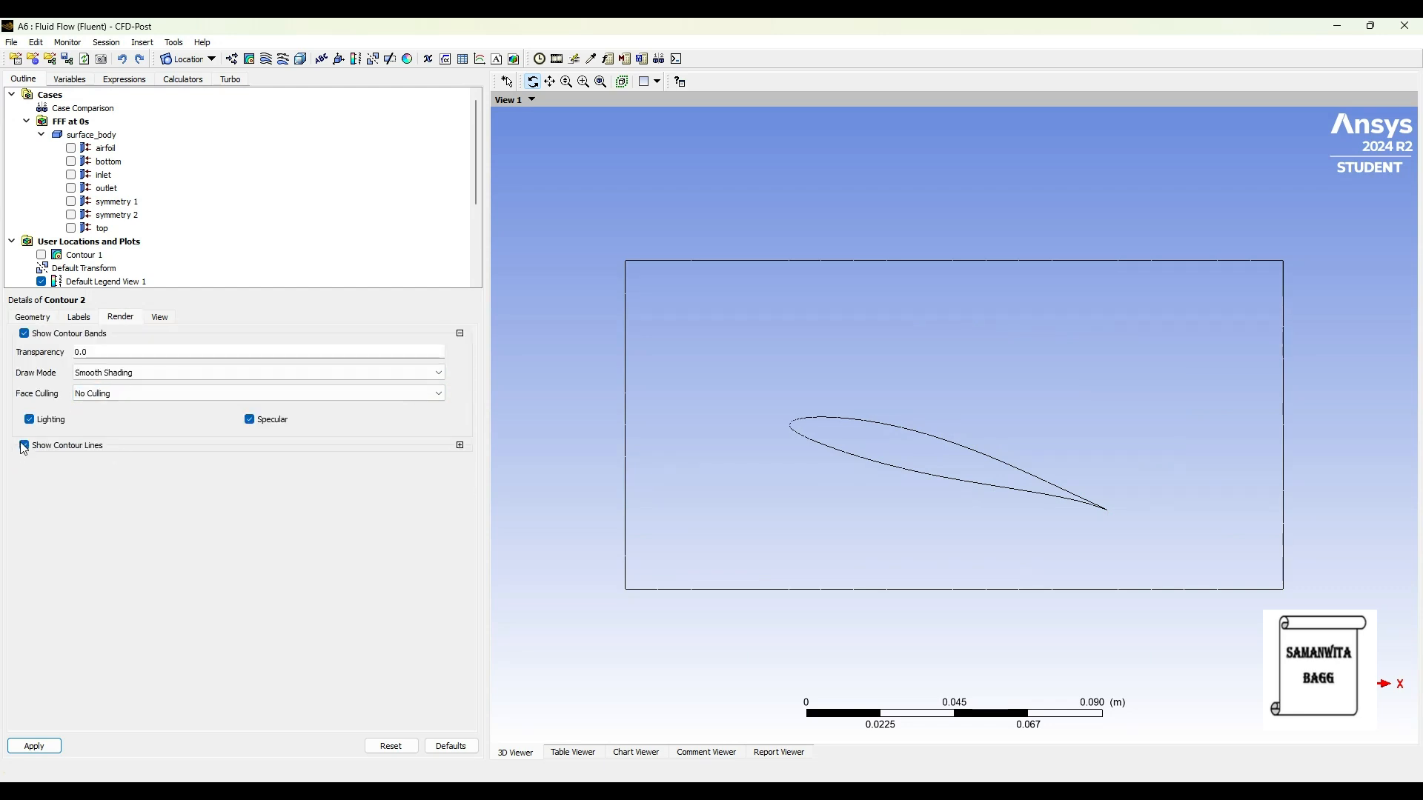
pyautogui.click(35, 318)
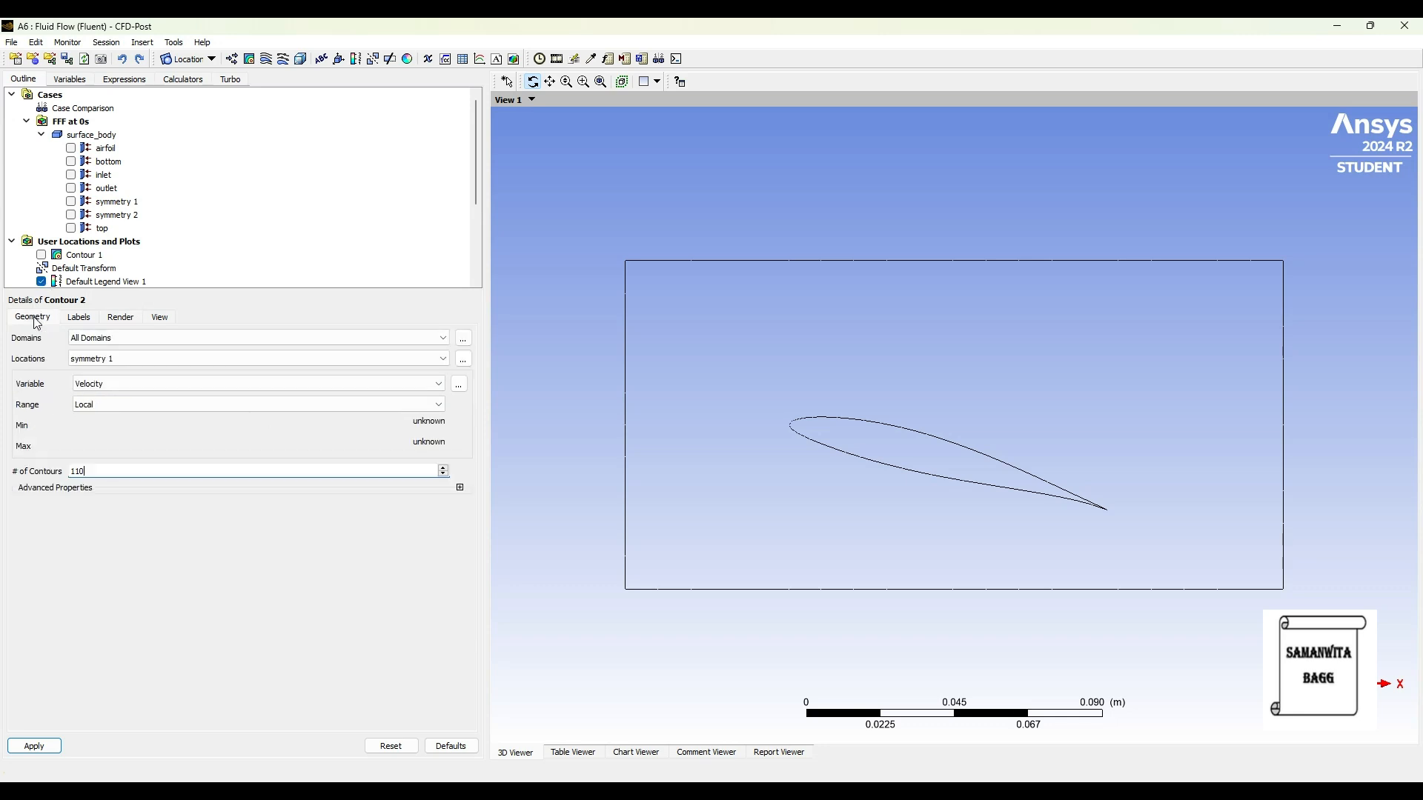
pyautogui.click(34, 746)
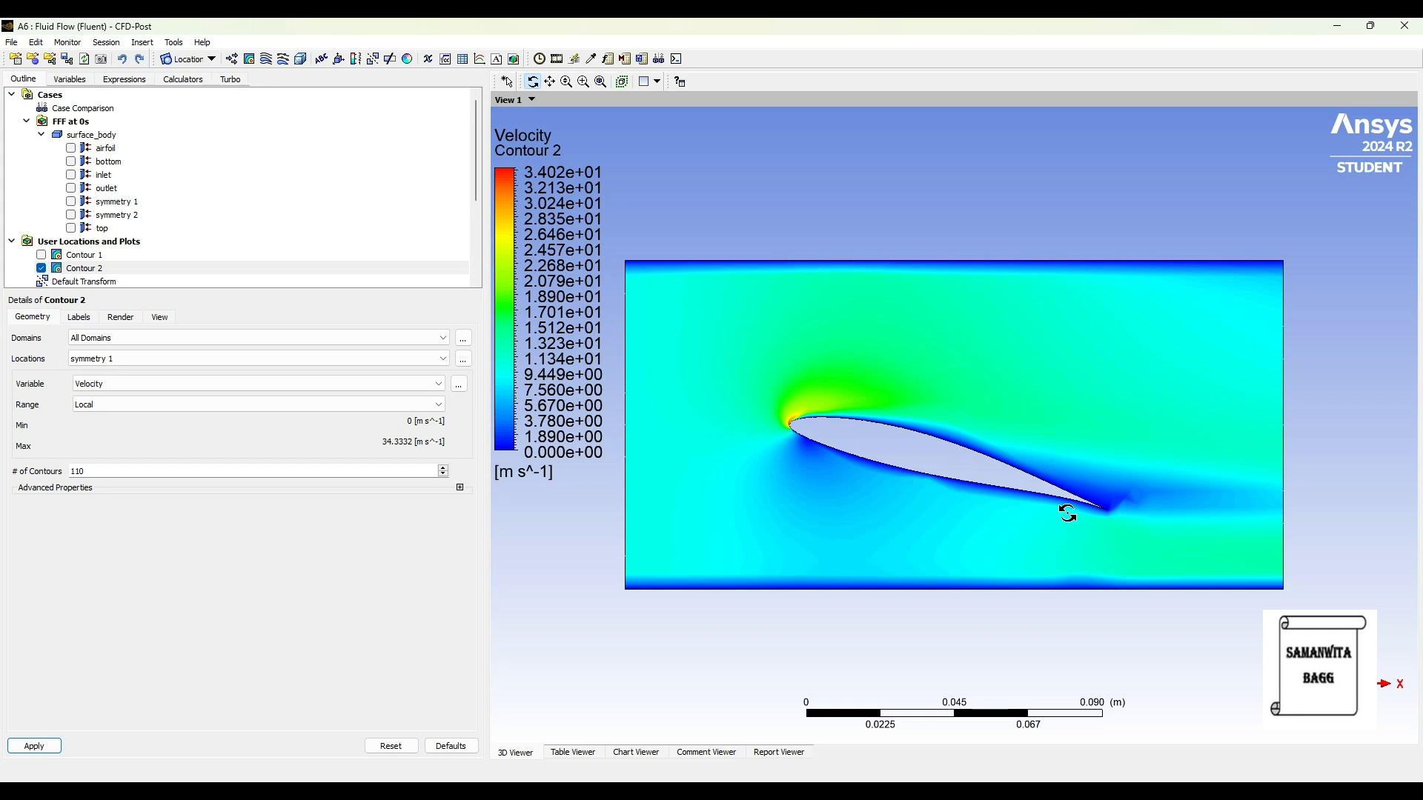
# Step: Examine the velocity contour around the airfoil, its trailing edge and the channel walls
pyautogui.scroll(2, 858, 393)
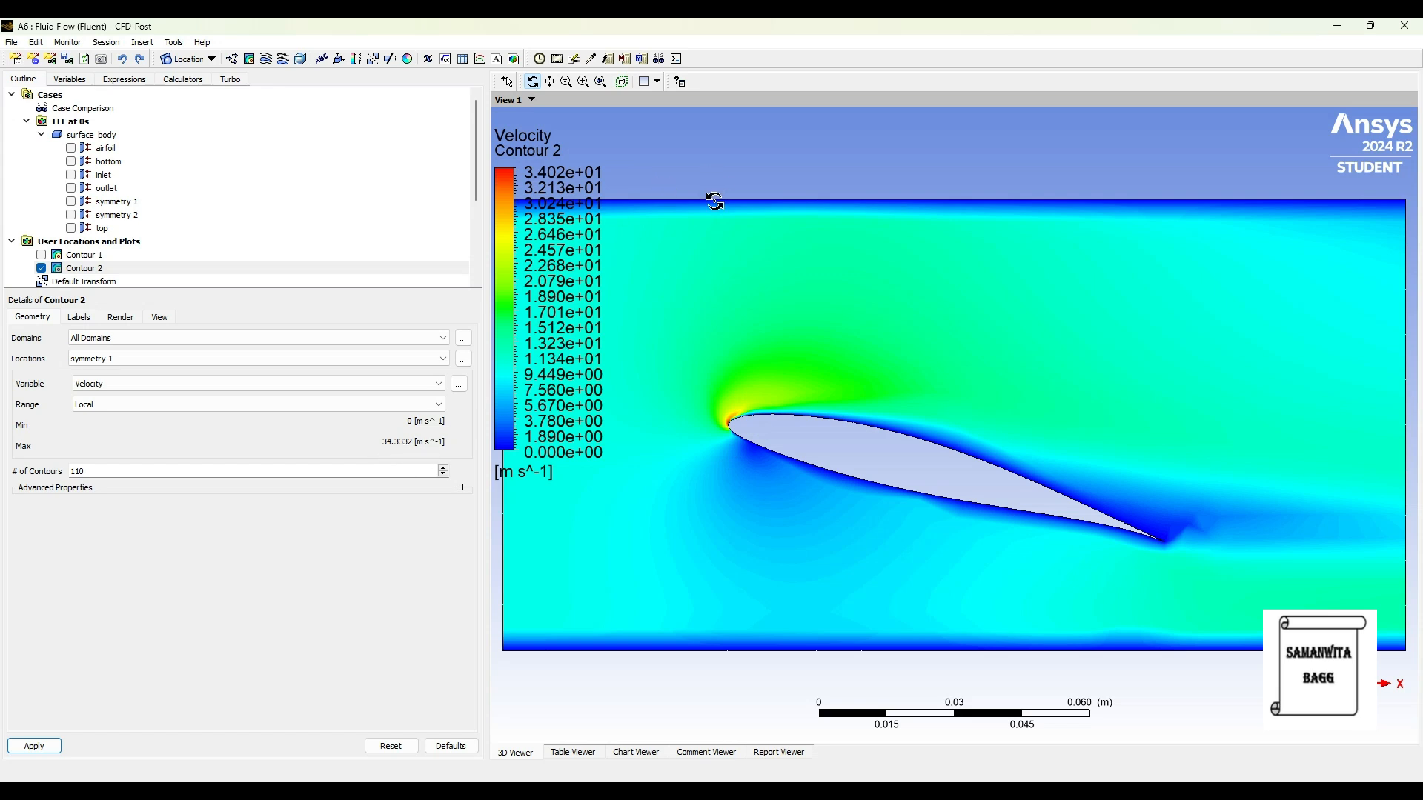
pyautogui.scroll(-1, 746, 391)
pyautogui.scroll(-1, 732, 402)
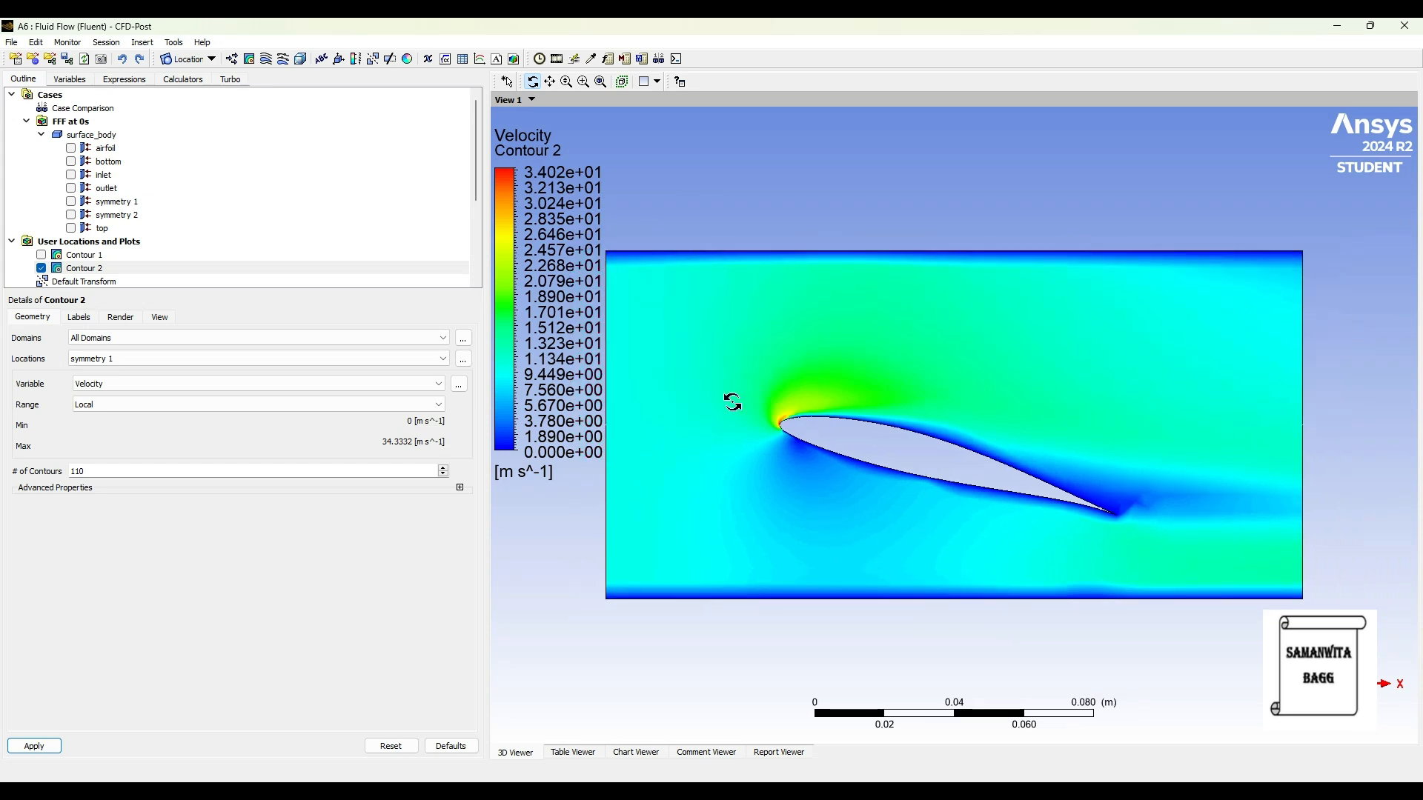
pyautogui.scroll(-2, 835, 492)
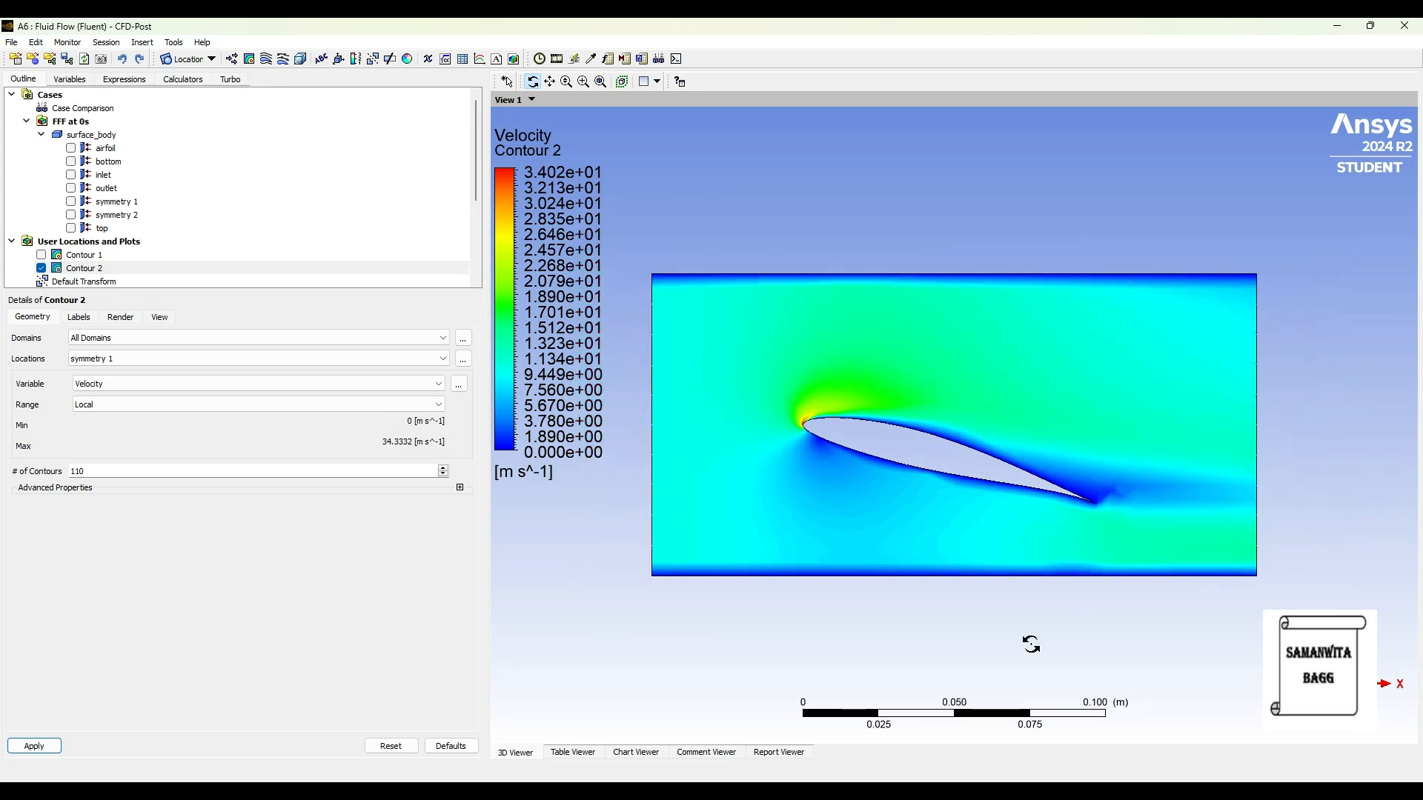